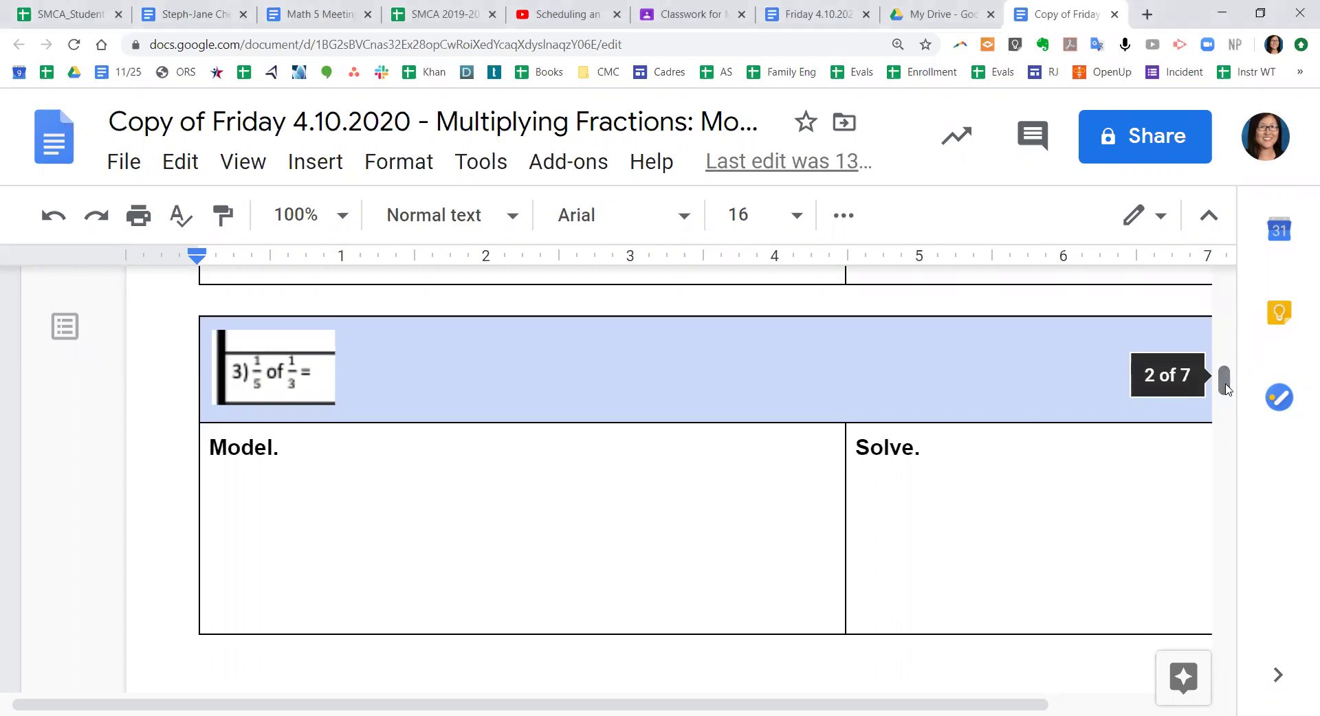
Add blank lines below the Model heading of problem 3 to enlarge its cell.
{"action": "left_click", "coordinate": [691, 488]}
{"action": "key", "text": "Return"}
{"action": "key", "text": "Return"}
{"action": "key", "text": "Return"}
{"action": "key", "text": "Return"}
{"action": "key", "text": "Return"}
{"action": "key", "text": "Return"}
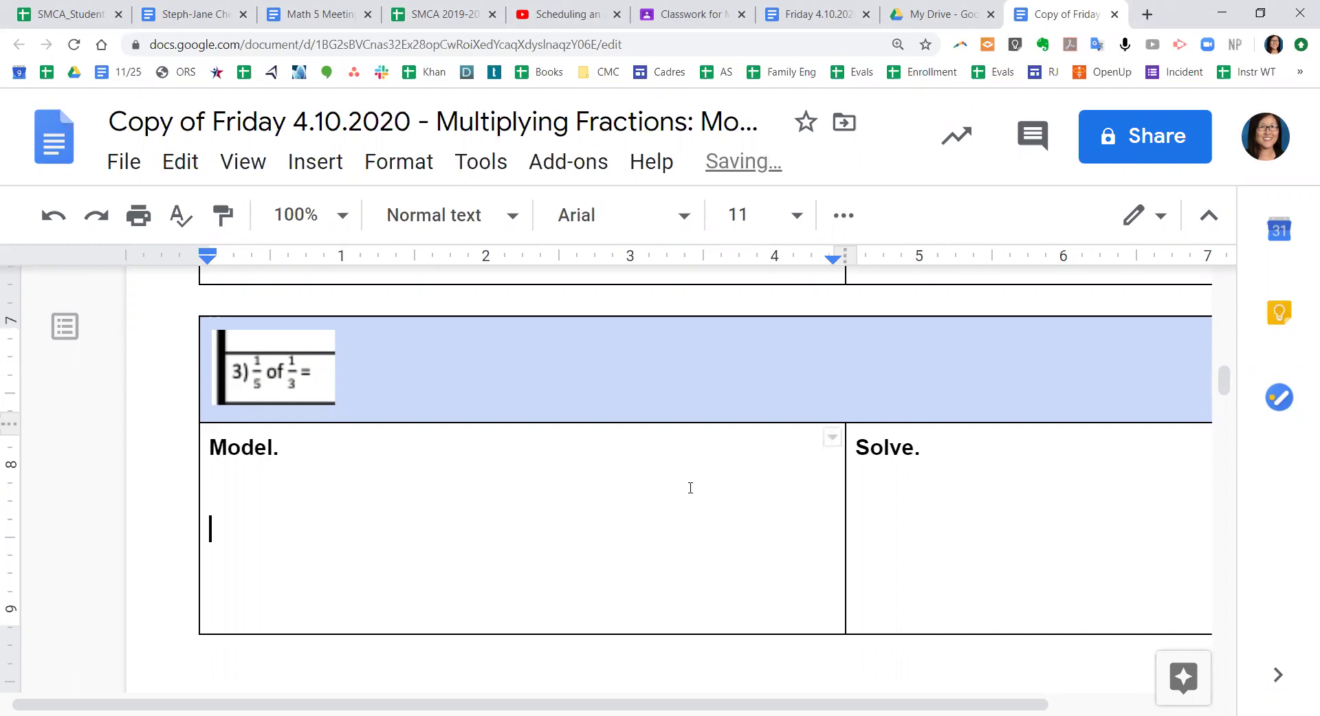
{"action": "key", "text": "Return"}
{"action": "key", "text": "Return"}
{"action": "key", "text": "Up"}
{"action": "key", "text": "Up"}
{"action": "key", "text": "Up"}
{"action": "key", "text": "Up"}
{"action": "key", "text": "Up"}
{"action": "key", "text": "Up"}
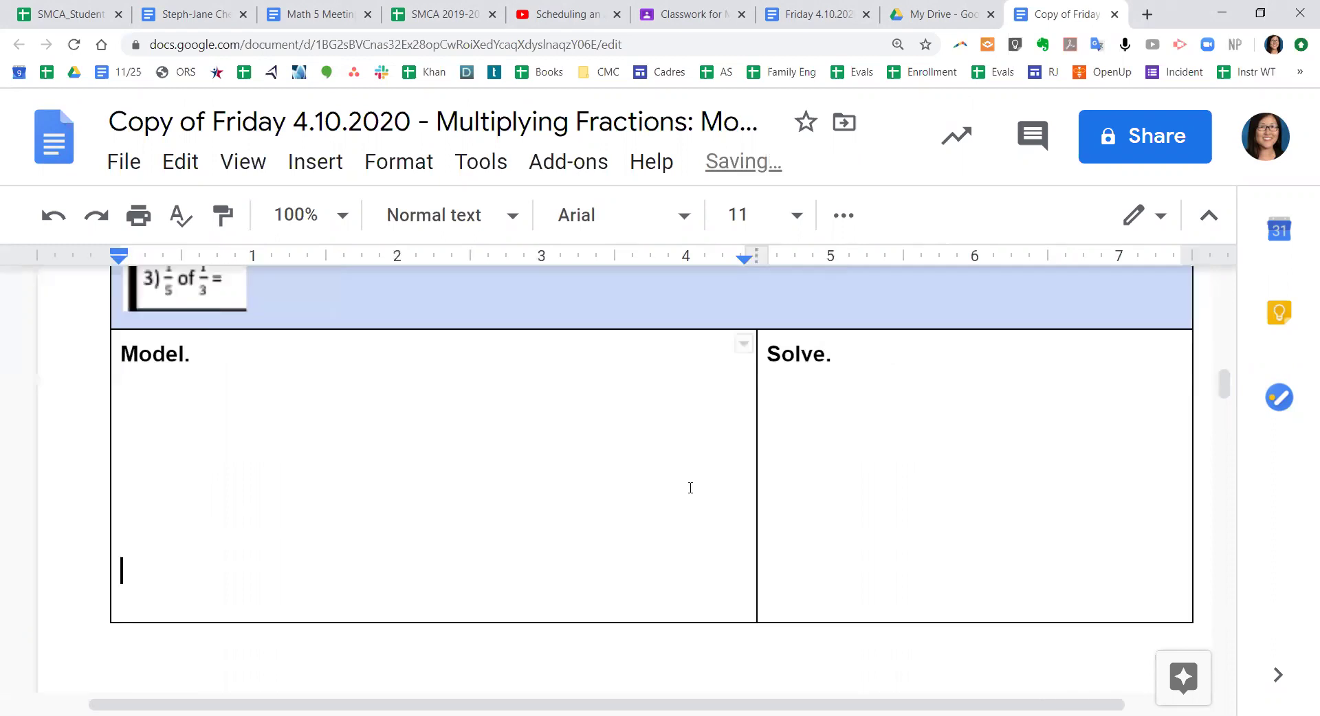
Add the non-bold, italic heading "Method 1 - Using Tables" directly beneath "Model." in problem 3.
{"action": "type", "text": "Method 1"}
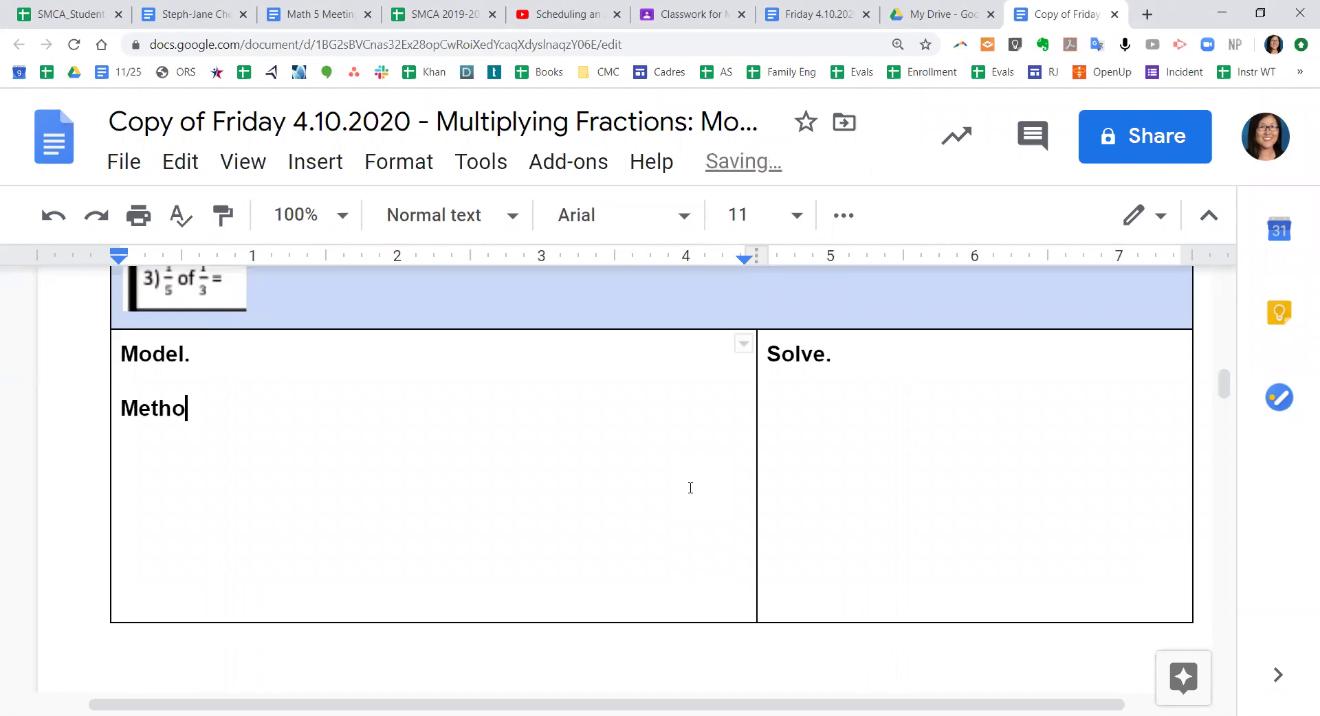
{"action": "key", "text": "shift+Home"}
{"action": "key", "text": "ctrl+b"}
{"action": "key", "text": "ctrl+i"}
{"action": "key", "text": "Up"}
{"action": "key", "text": "Delete"}
{"action": "key", "text": "End"}
{"action": "type", "text": "- Using Tables"}
Leave a few blank lines below the Method 1 heading and add the italic heading "Method 2 - Using the Drawing Tool".
{"action": "key", "text": "Return"}
{"action": "key", "text": "Return"}
{"action": "key", "text": "Return"}
{"action": "key", "text": "Return"}
{"action": "type", "text": "Method 2 - Using the Drawing Tool"}
{"action": "key", "text": "Return"}
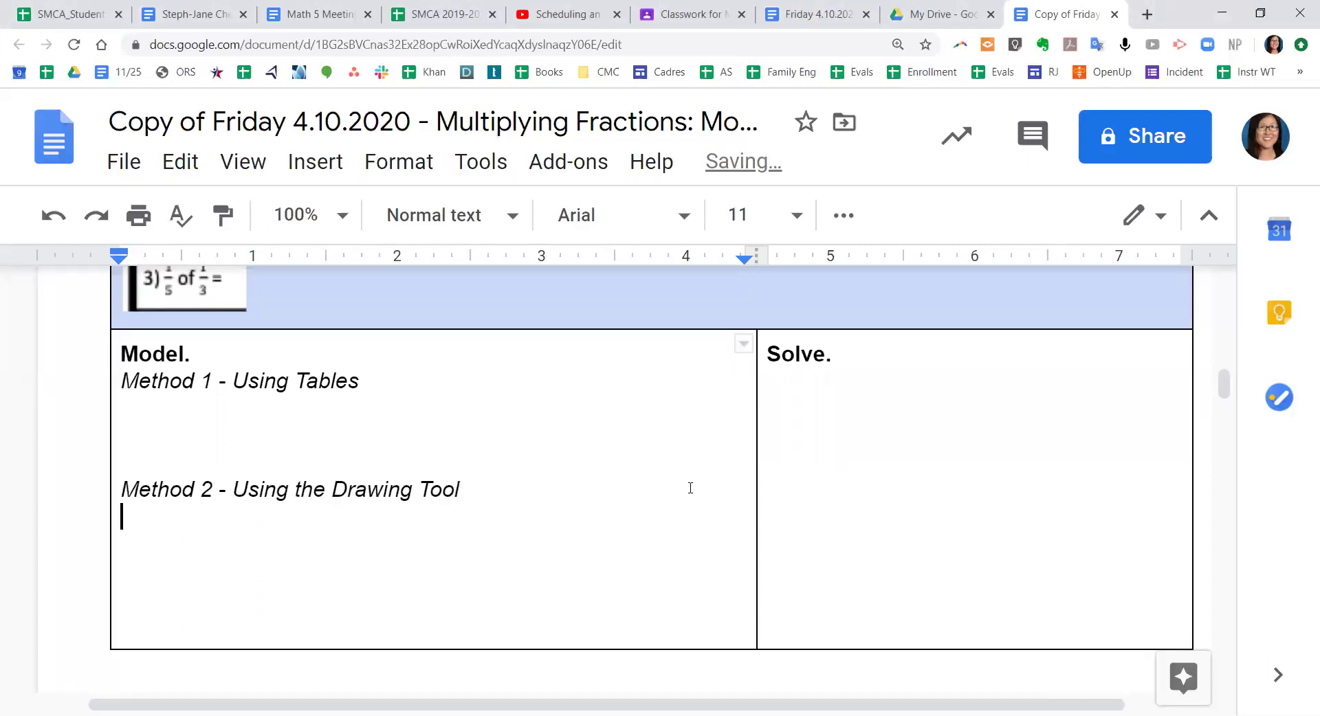
Add more blank lines between the two method headings and below the Method 2 heading.
{"action": "key", "text": "Return"}
{"action": "key", "text": "BackSpace"}
{"action": "key", "text": "BackSpace"}
{"action": "key", "text": "Home"}
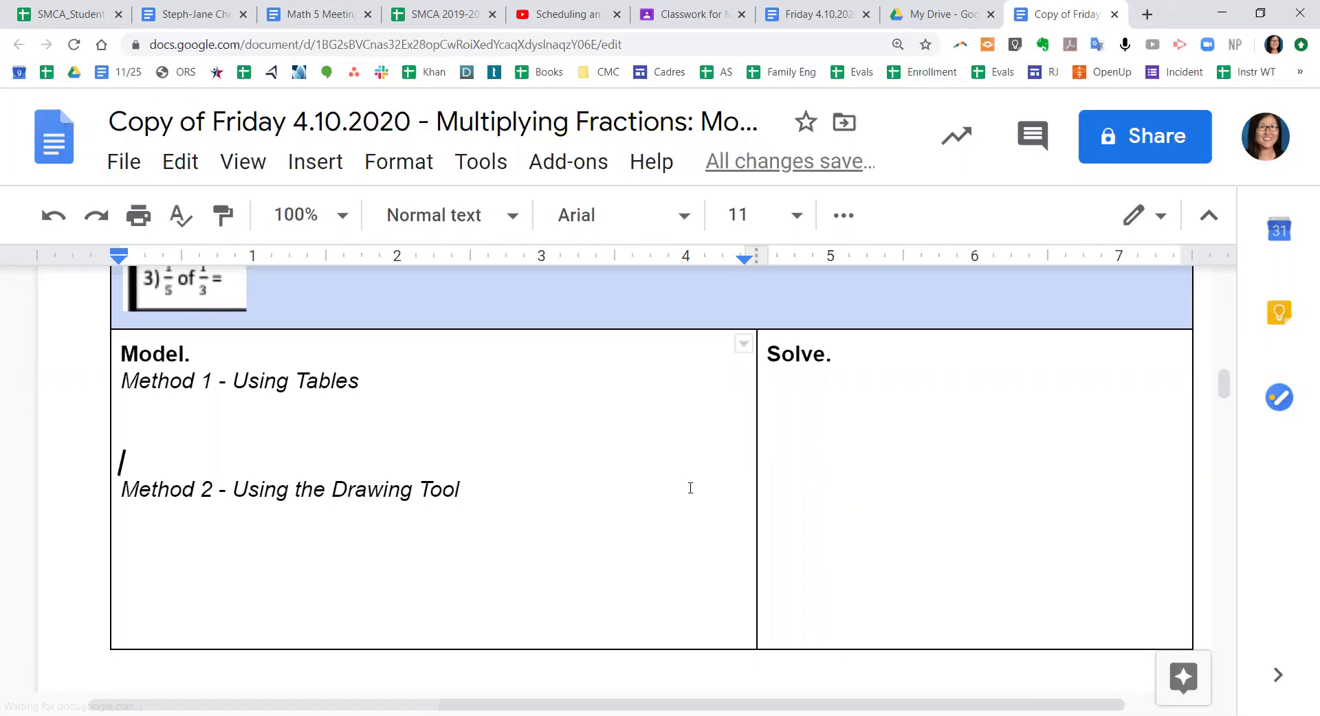
{"action": "key", "text": "Return"}
{"action": "key", "text": "Return"}
{"action": "key", "text": "Return"}
{"action": "key", "text": "Down"}
{"action": "key", "text": "Down"}
{"action": "key", "text": "Return"}
{"action": "key", "text": "Return"}
{"action": "key", "text": "Return"}
{"action": "key", "text": "Return"}
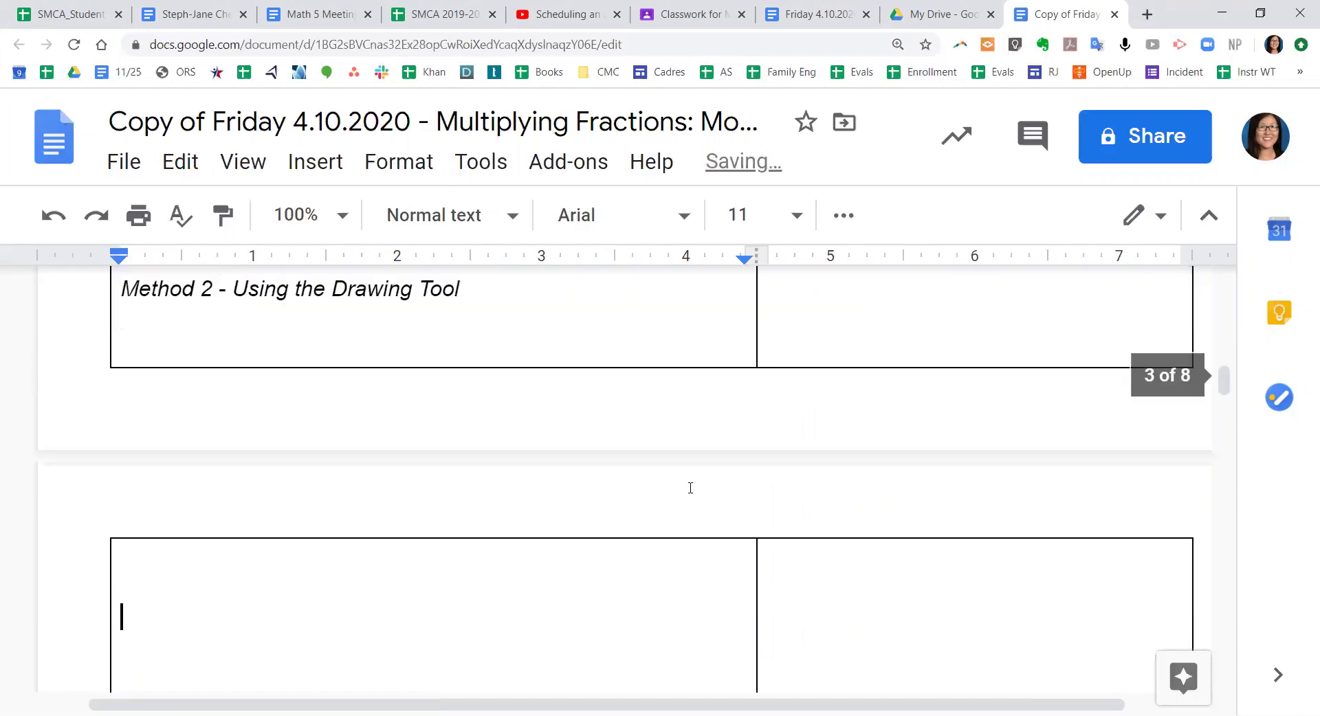
Review the fraction problem image for problem 3 above the Model cell.
{"action": "scroll", "coordinate": [690, 488], "scroll_direction": "up", "scroll_amount": 7}
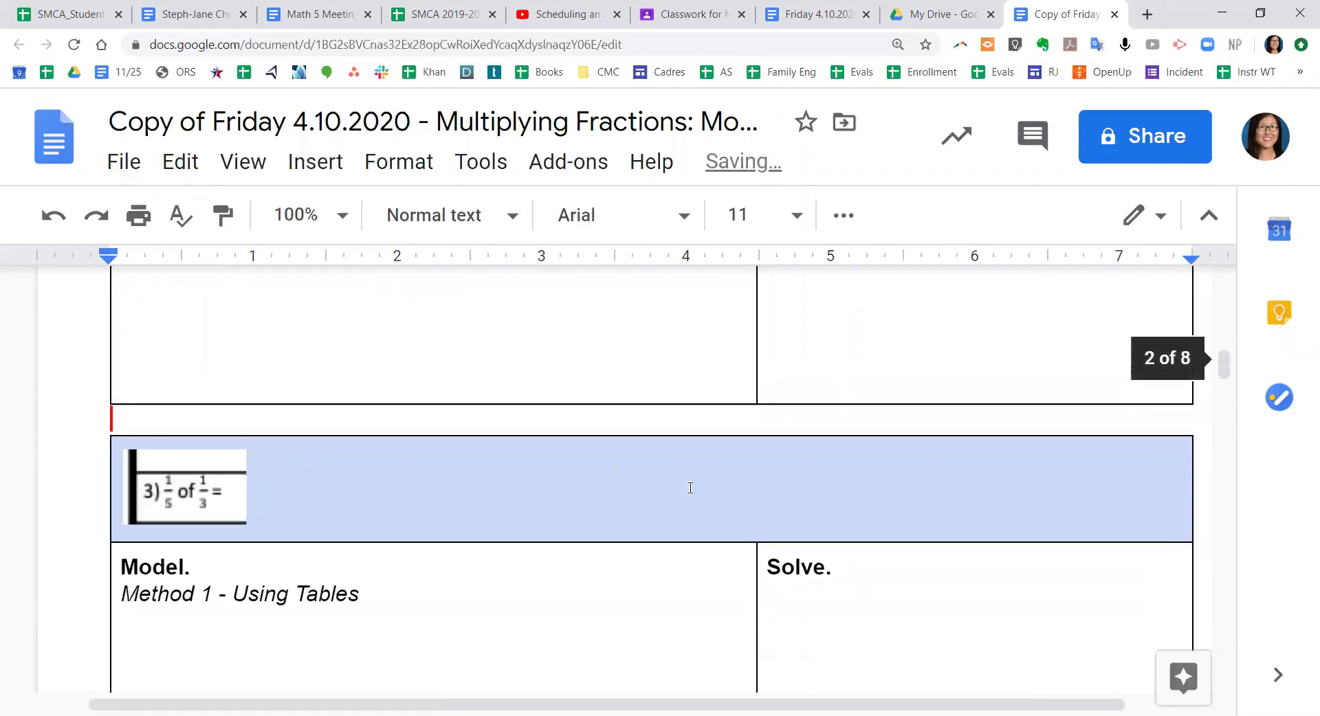
{"action": "scroll", "coordinate": [691, 492], "scroll_direction": "down", "scroll_amount": 2}
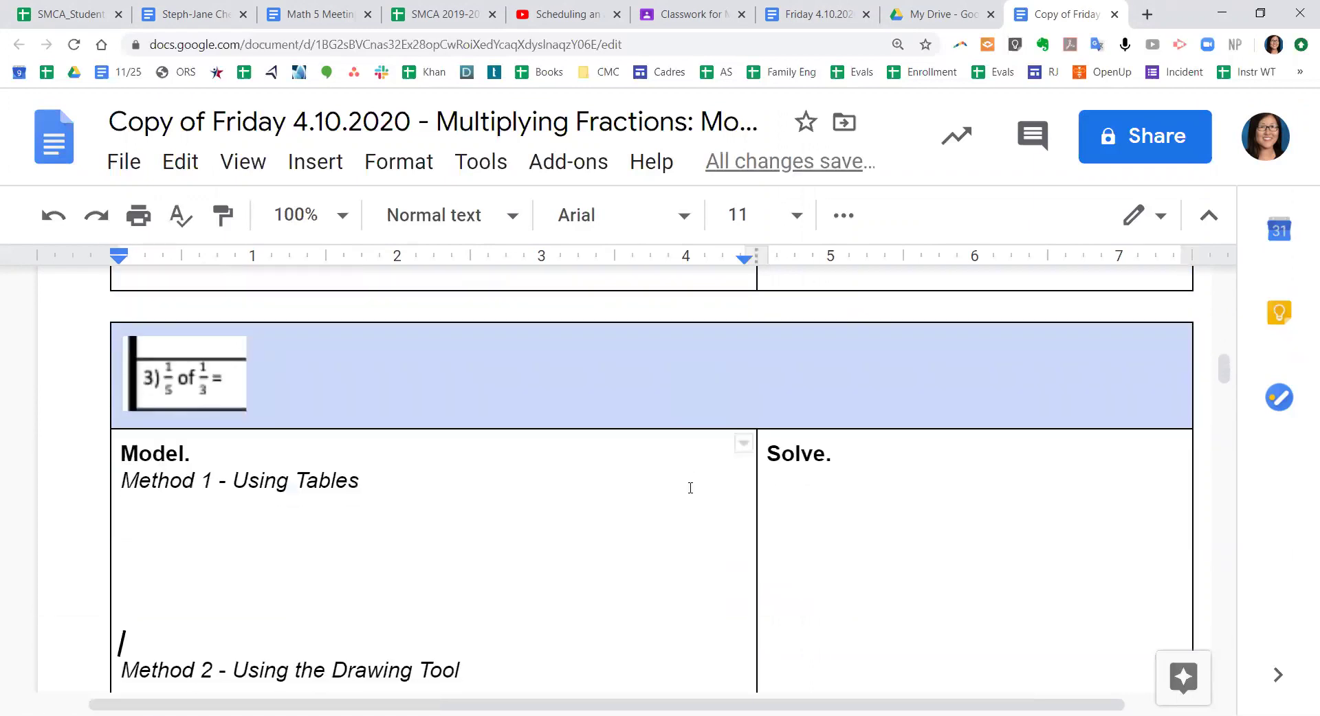
{"action": "key", "text": "Up"}
{"action": "key", "text": "Up"}
{"action": "left_click", "coordinate": [168, 393]}
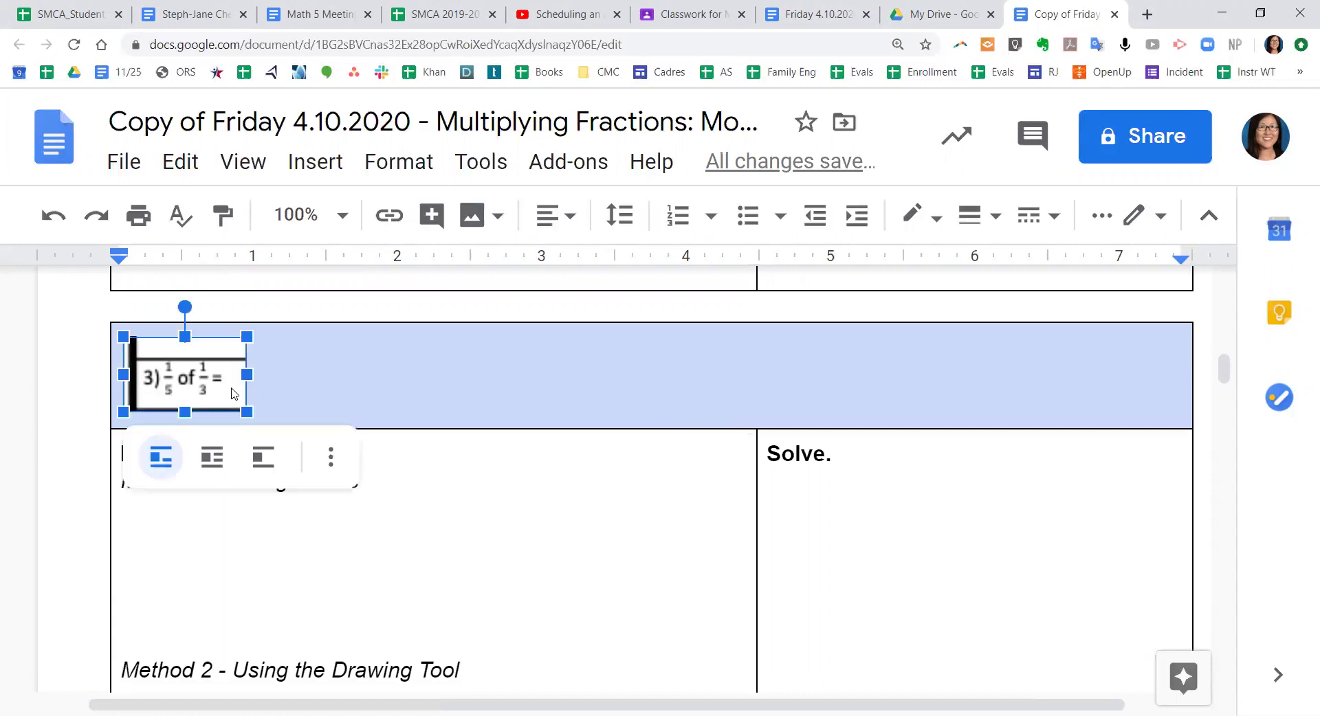
{"action": "left_click", "coordinate": [433, 407]}
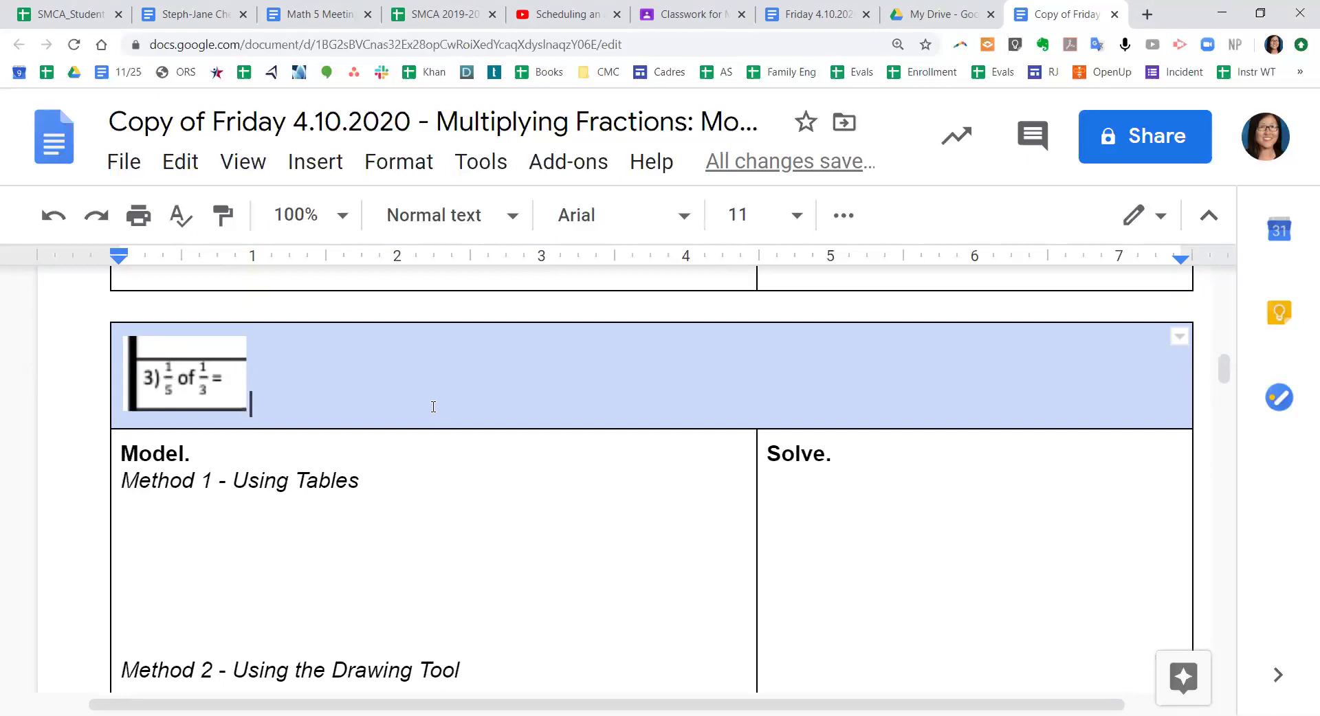
{"action": "left_click", "coordinate": [433, 407]}
Insert a table of 3 columns by 5 rows beneath the "Method 1 - Using Tables" heading.
{"action": "left_click", "coordinate": [427, 511]}
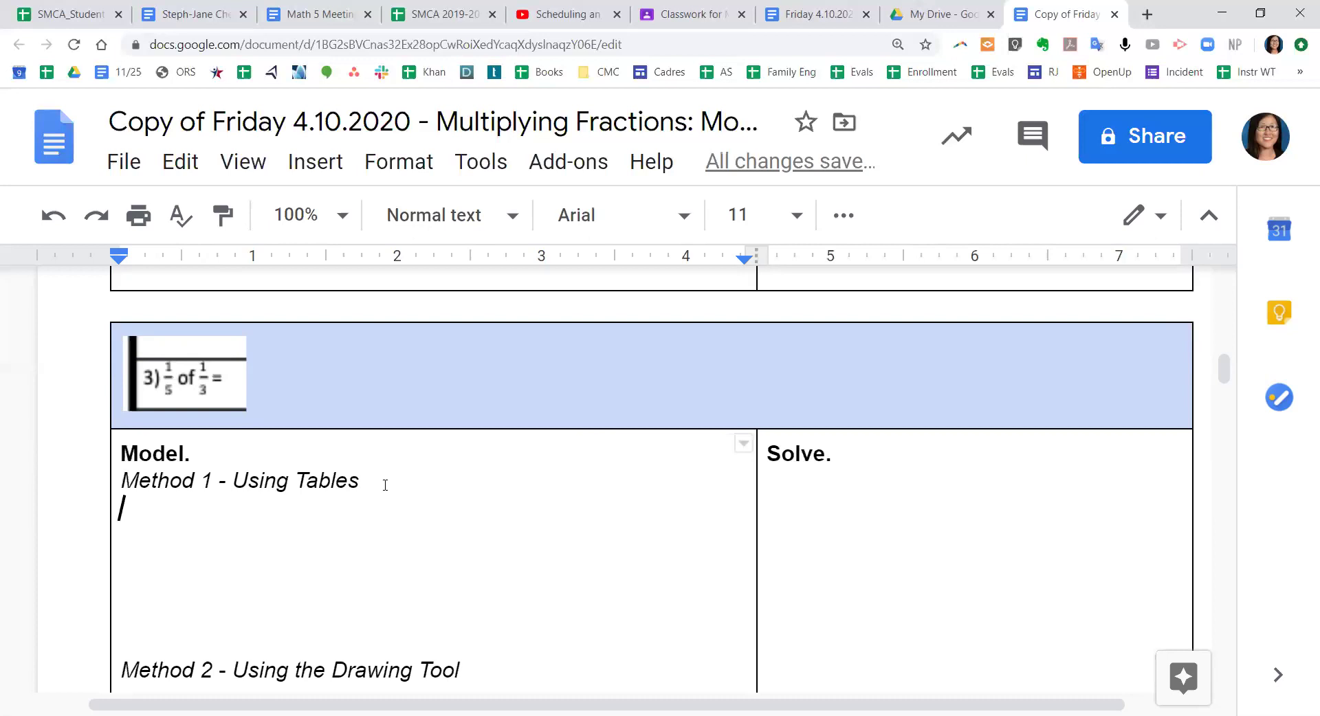
{"action": "left_click", "coordinate": [326, 169]}
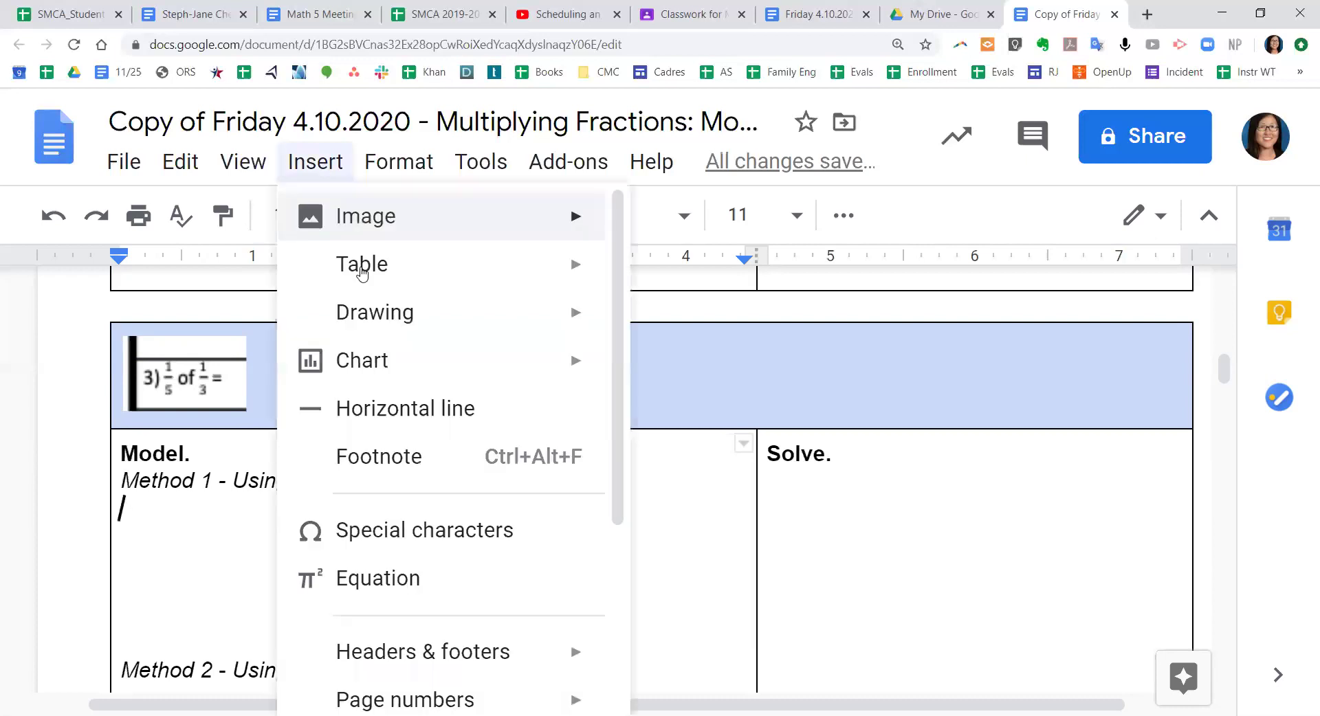
{"action": "mouse_move", "coordinate": [362, 274]}
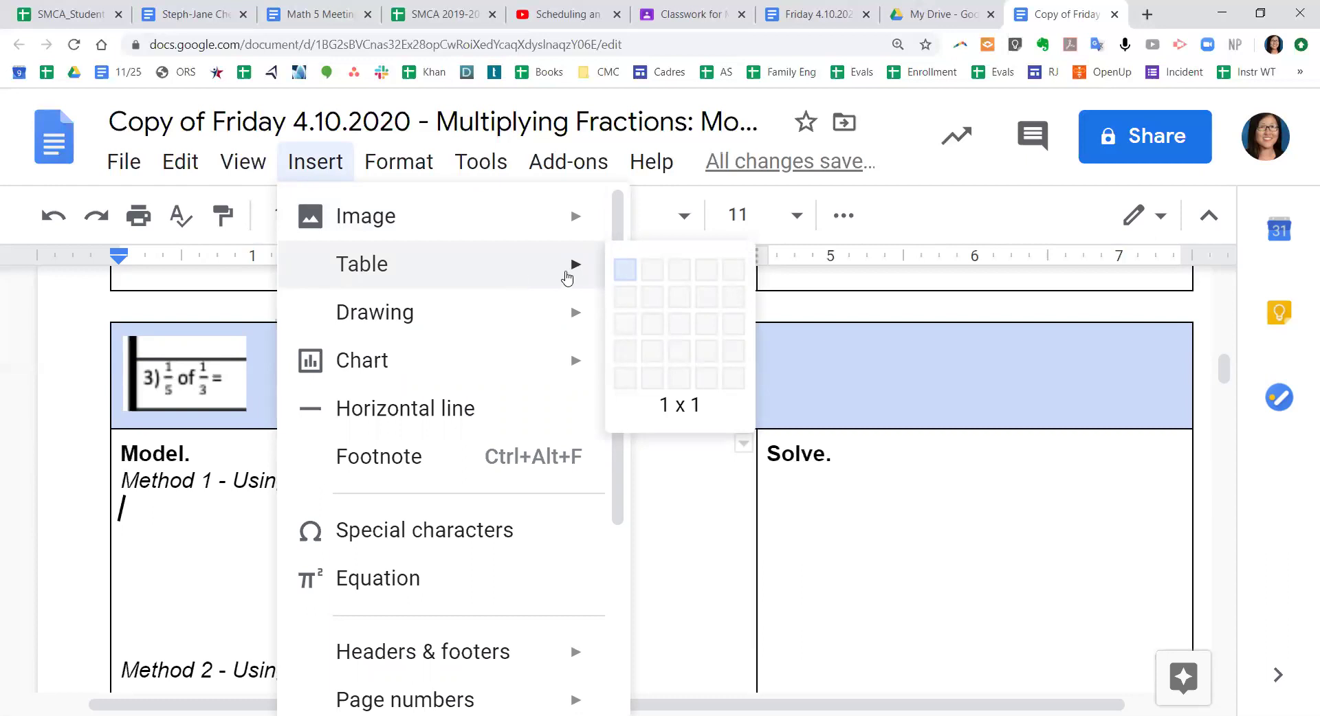
{"action": "left_click", "coordinate": [685, 278]}
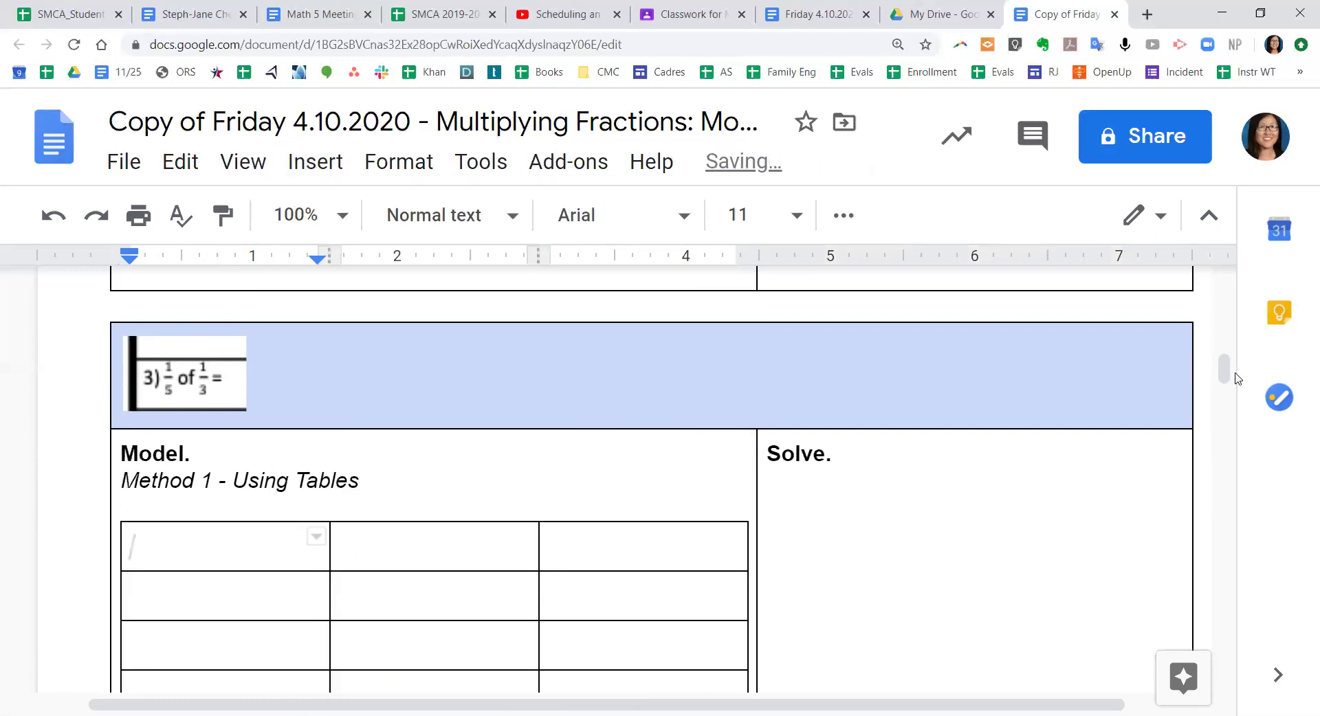
{"action": "scroll", "coordinate": [1231, 378], "scroll_direction": "down", "scroll_amount": 1}
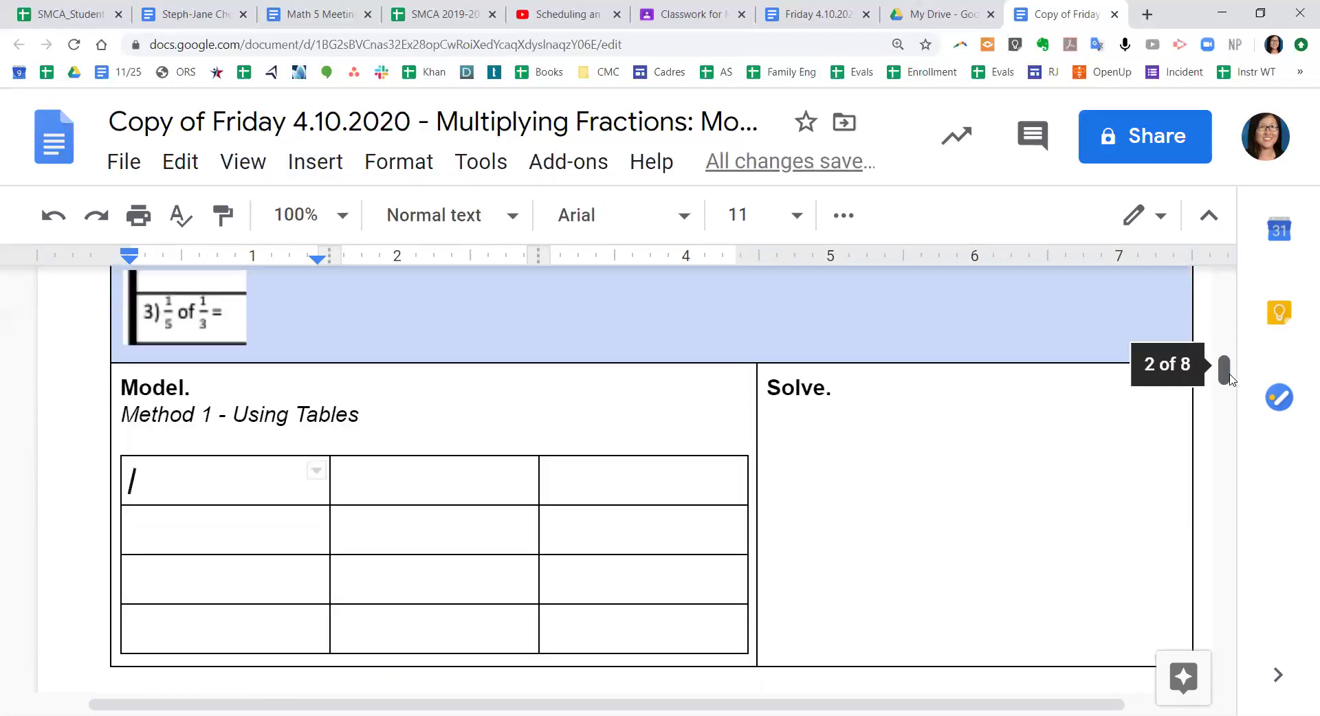
{"action": "scroll", "coordinate": [1230, 377], "scroll_direction": "down", "scroll_amount": 1}
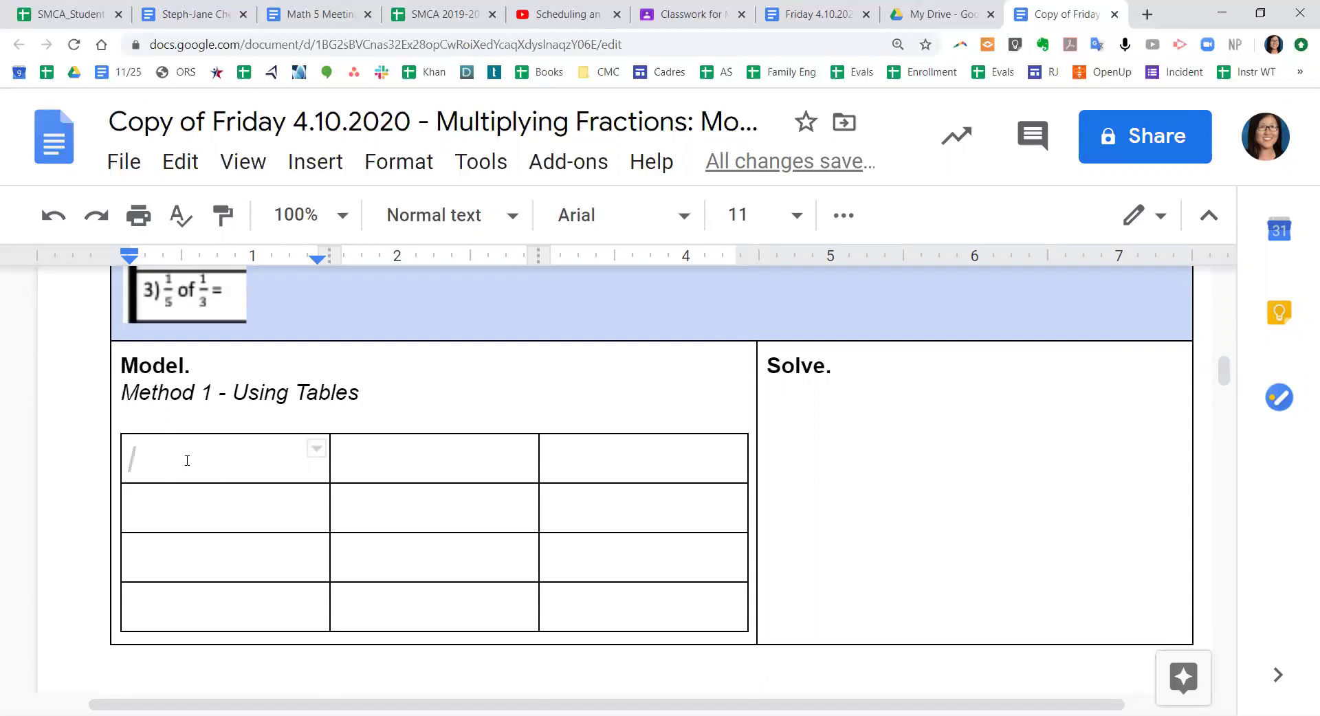
Fill the top four cells of the new table's first column with medium blue.
{"action": "left_click_drag", "start_coordinate": [227, 459], "coordinate": [235, 602]}
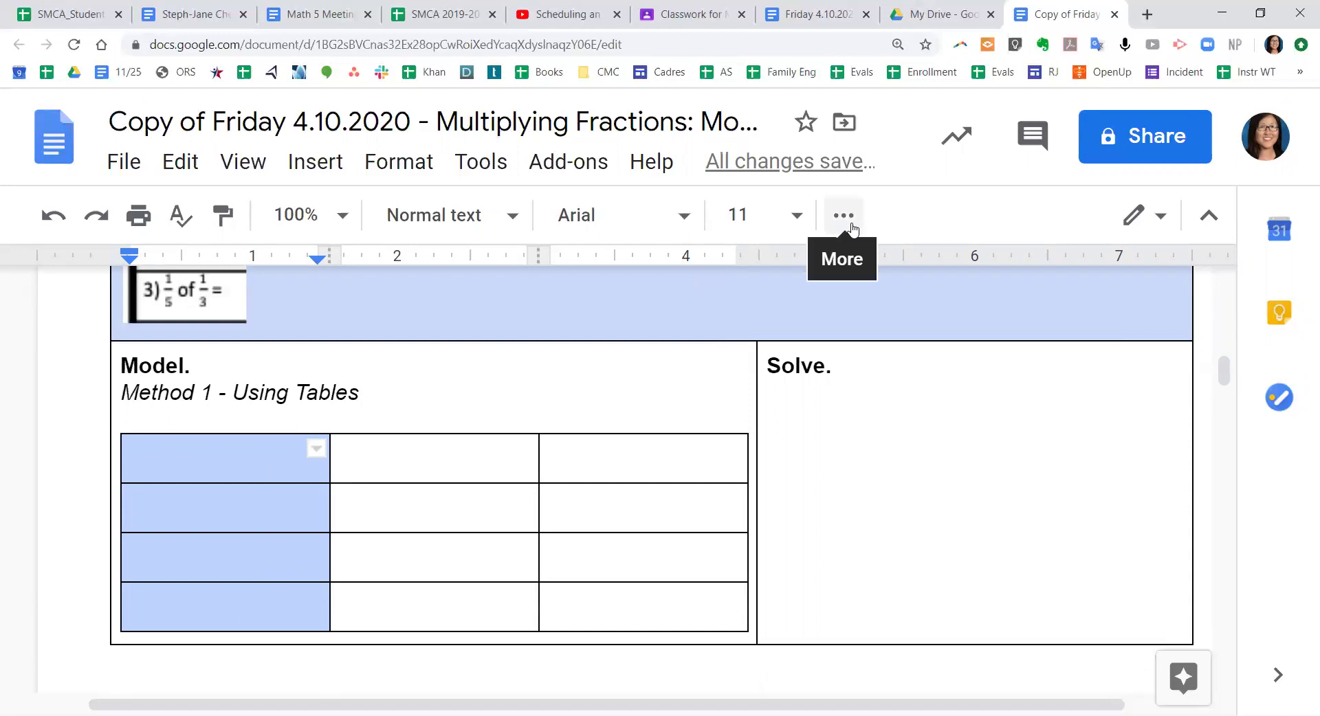
{"action": "left_click", "coordinate": [248, 458]}
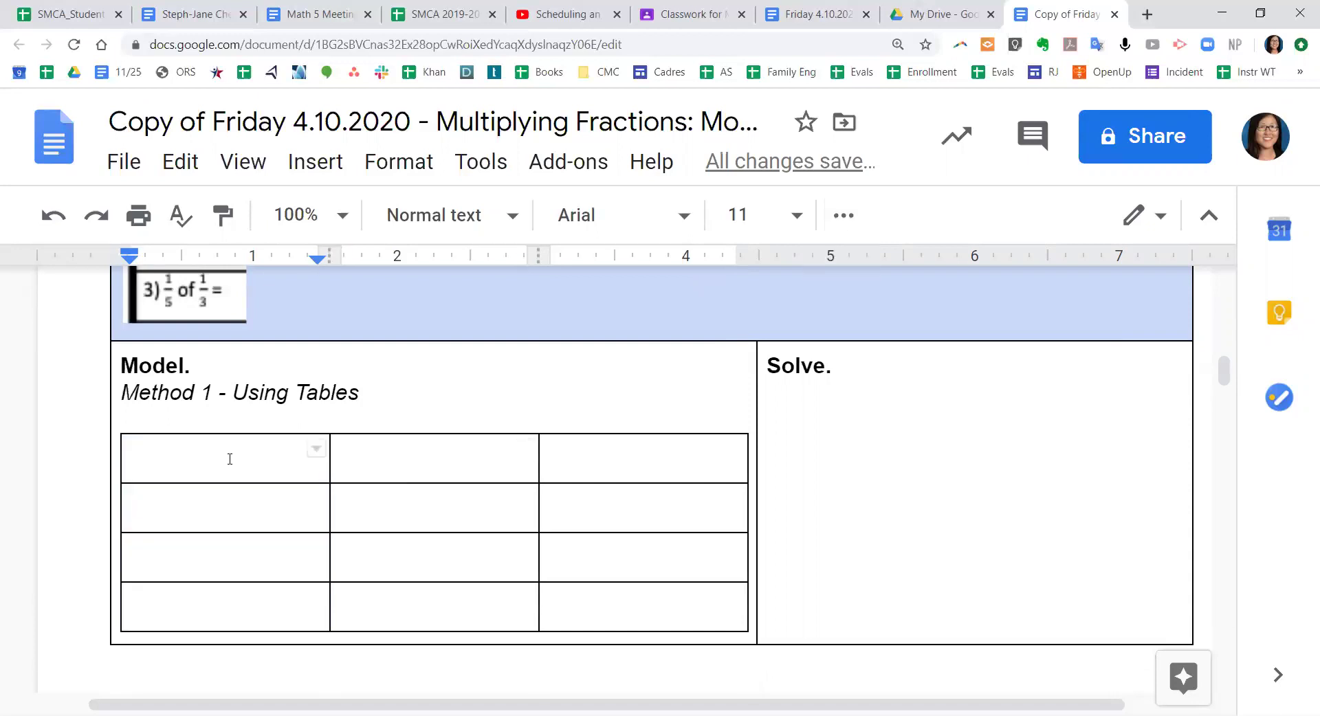
{"action": "left_click_drag", "start_coordinate": [229, 460], "coordinate": [221, 619]}
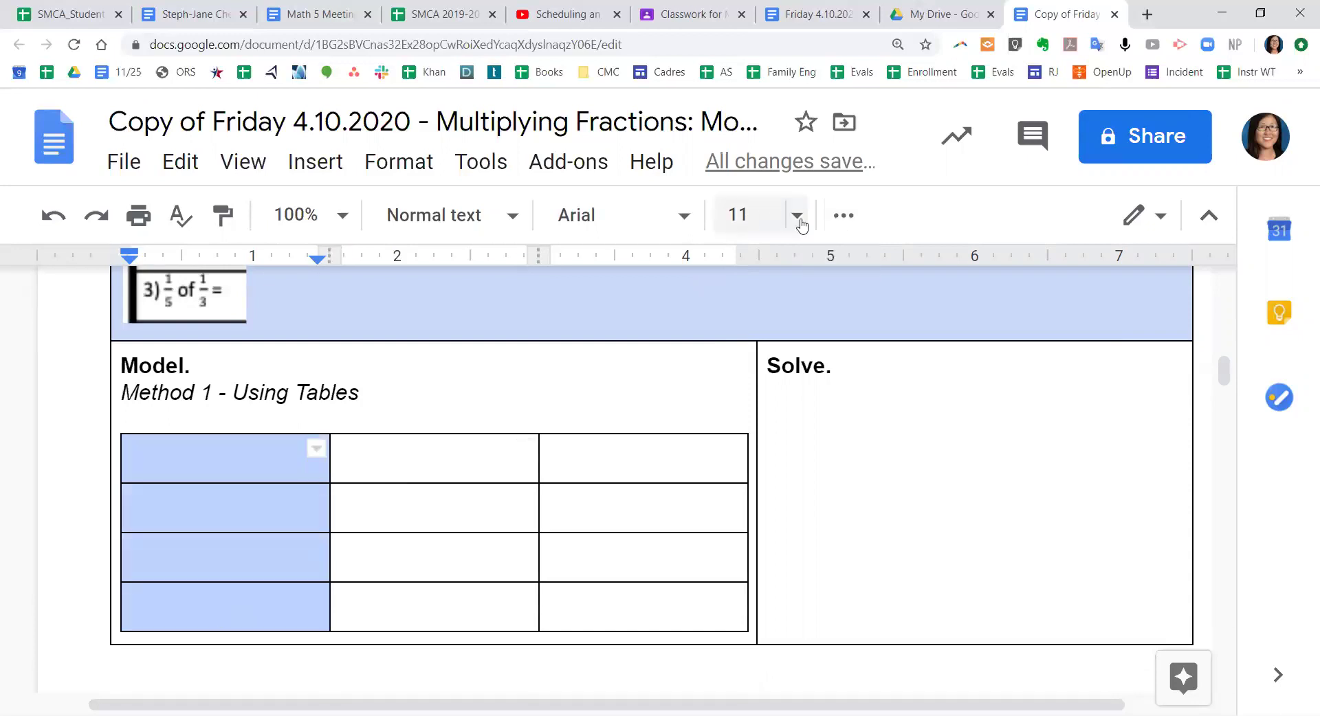
{"action": "left_click", "coordinate": [843, 218]}
{"action": "left_click_drag", "start_coordinate": [220, 495], "coordinate": [210, 478]}
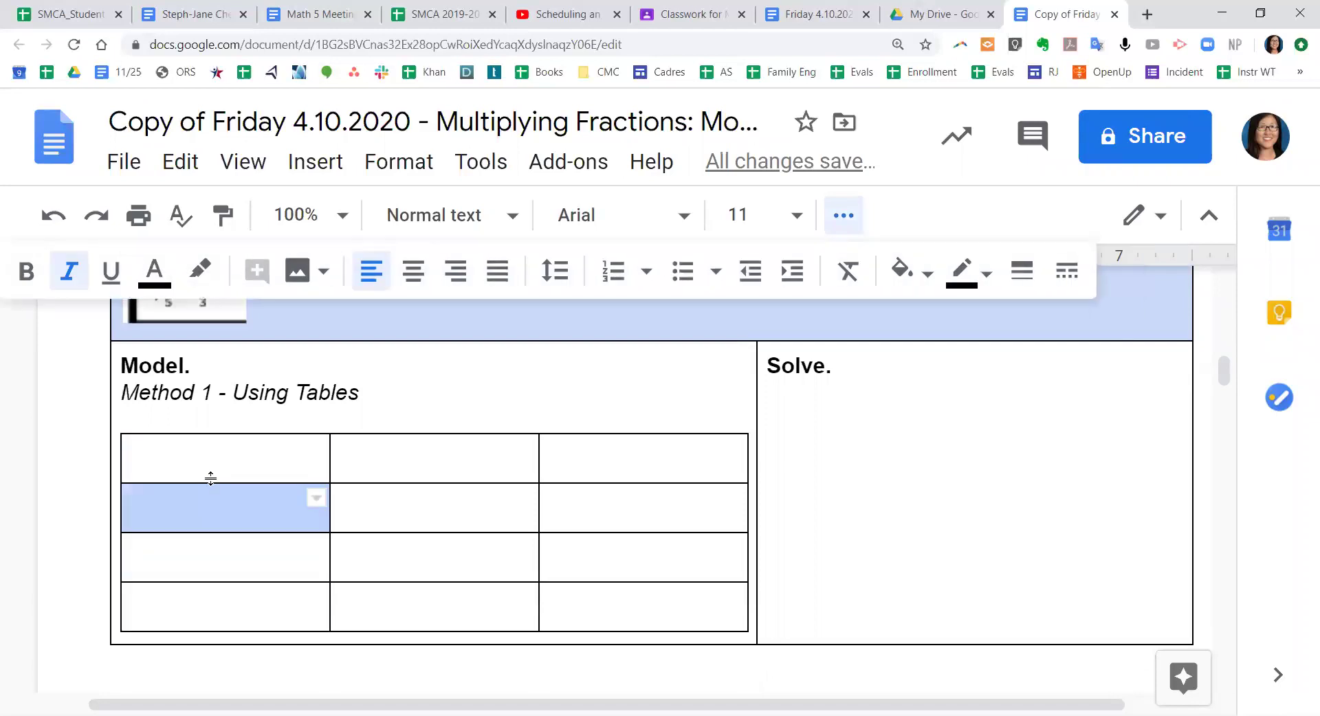
{"action": "left_click", "coordinate": [196, 457]}
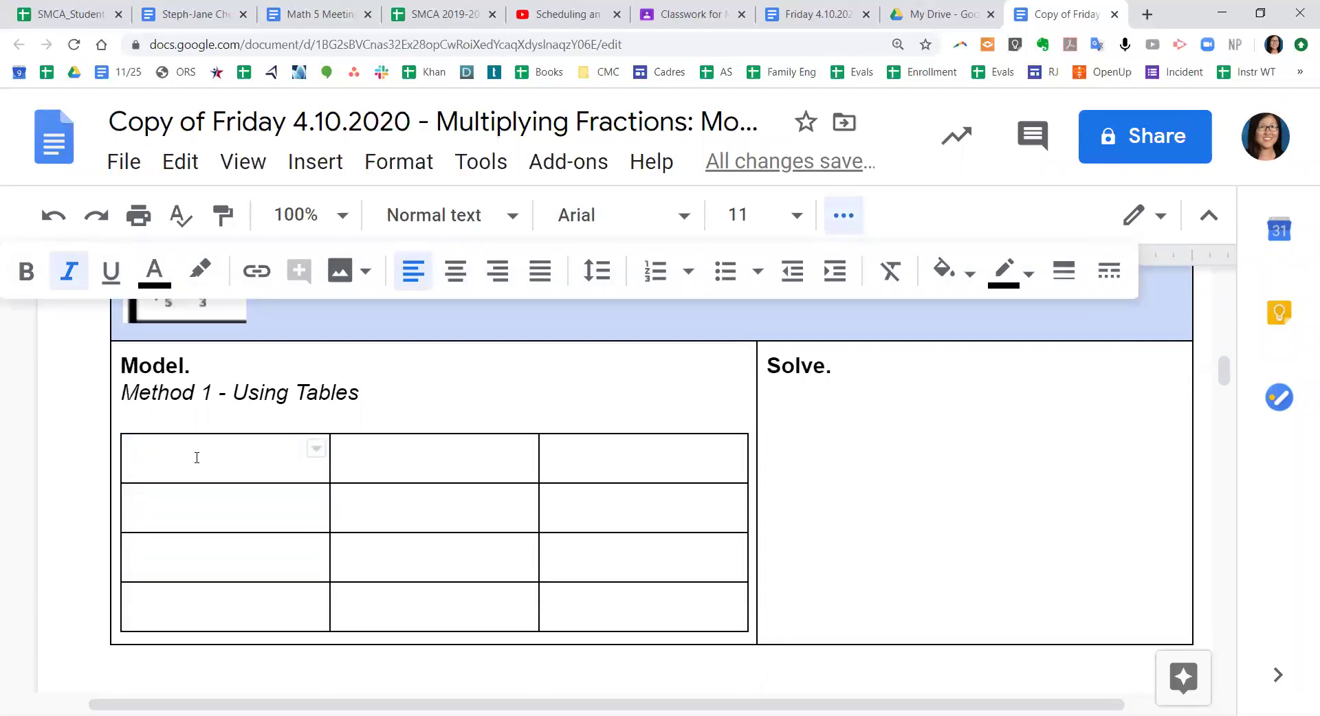
{"action": "double_click", "coordinate": [197, 458]}
{"action": "left_click", "coordinate": [196, 458]}
{"action": "key", "text": "shift+Down"}
{"action": "key", "text": "shift+Down"}
{"action": "key", "text": "shift+Down"}
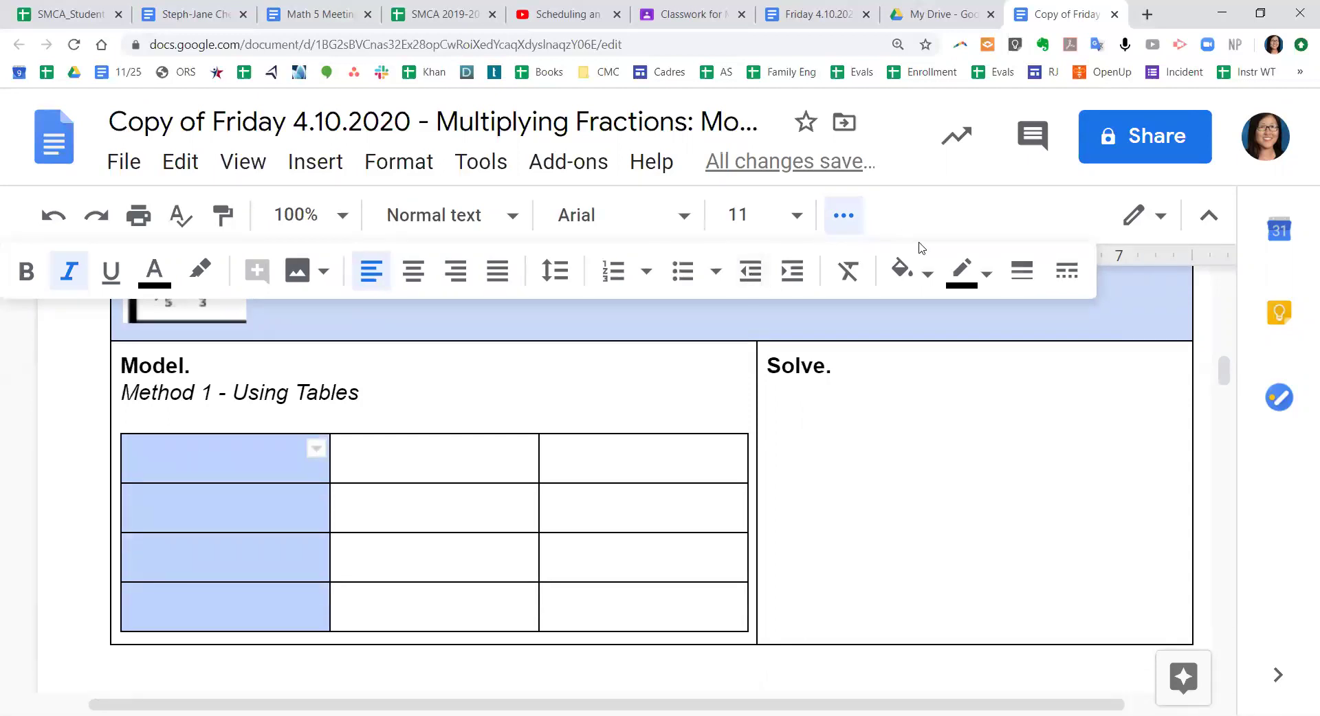
{"action": "left_click", "coordinate": [906, 270]}
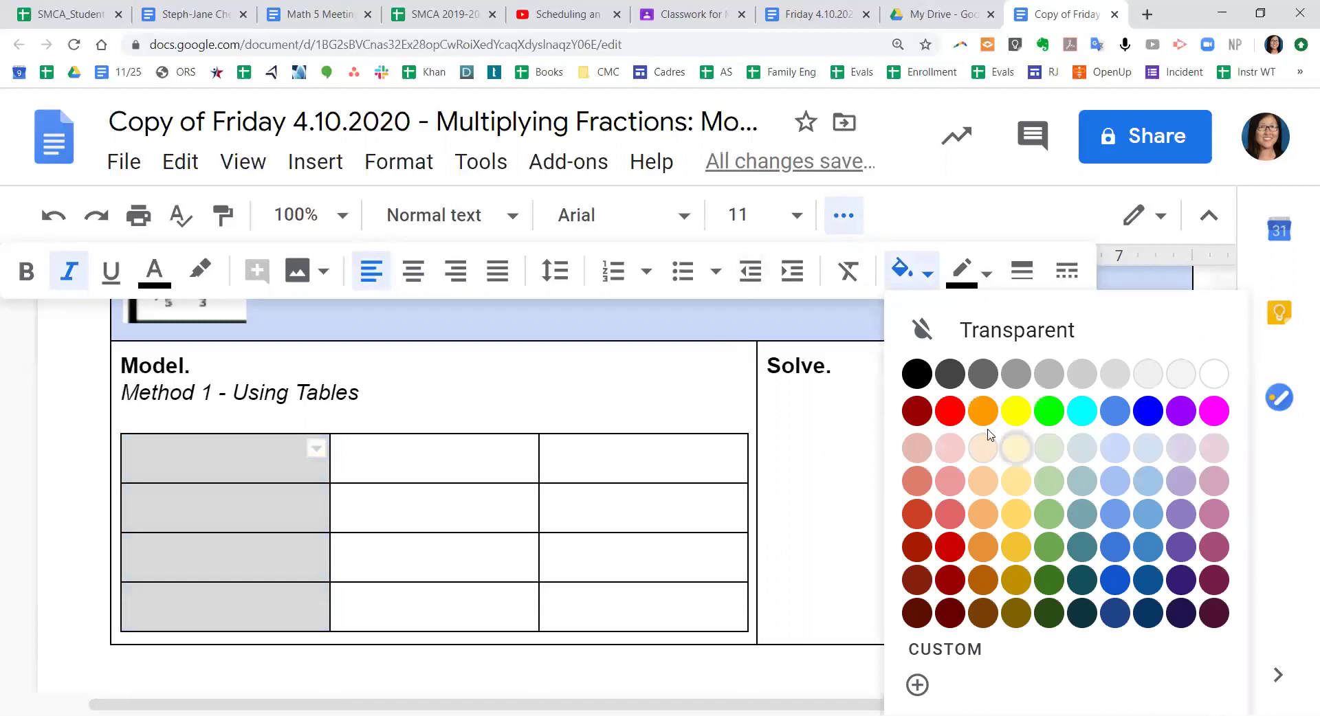
{"action": "left_click", "coordinate": [1115, 411]}
{"action": "left_click", "coordinate": [524, 633]}
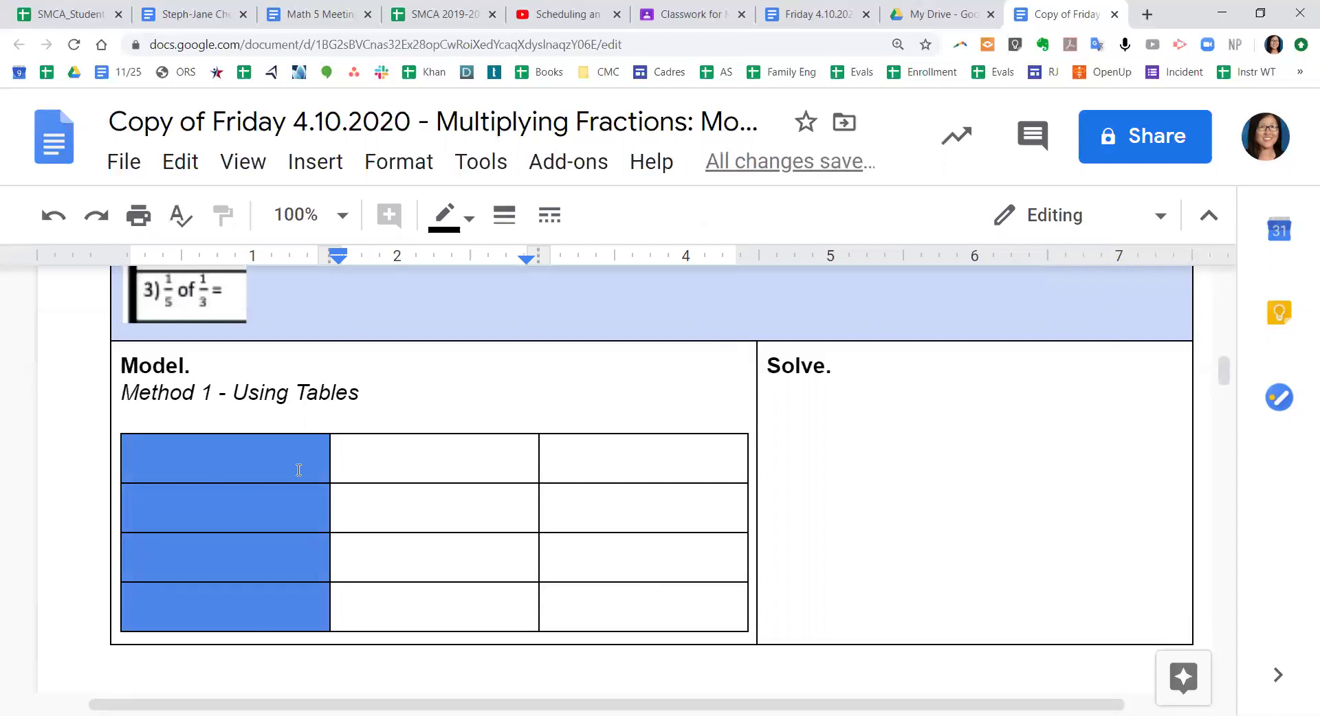
{"action": "left_click_drag", "start_coordinate": [414, 471], "coordinate": [416, 605]}
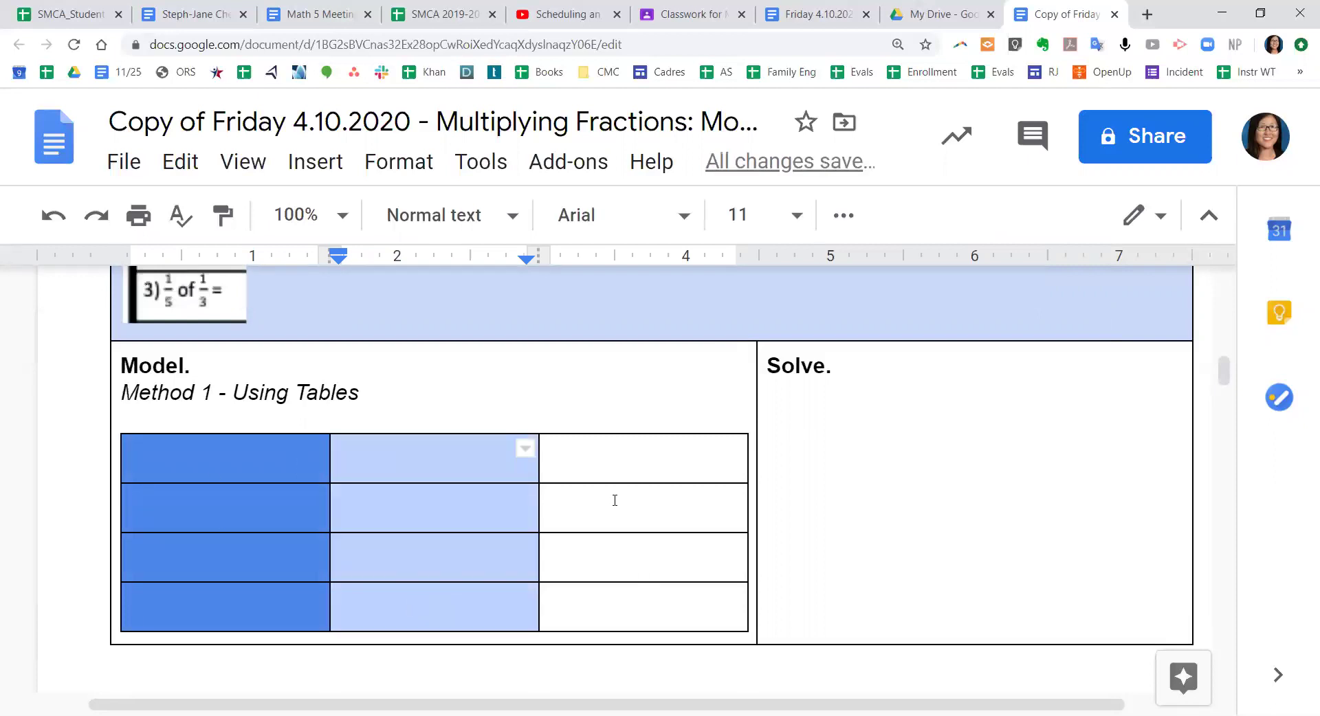
{"action": "left_click_drag", "start_coordinate": [635, 473], "coordinate": [637, 623]}
{"action": "left_click", "coordinate": [893, 462]}
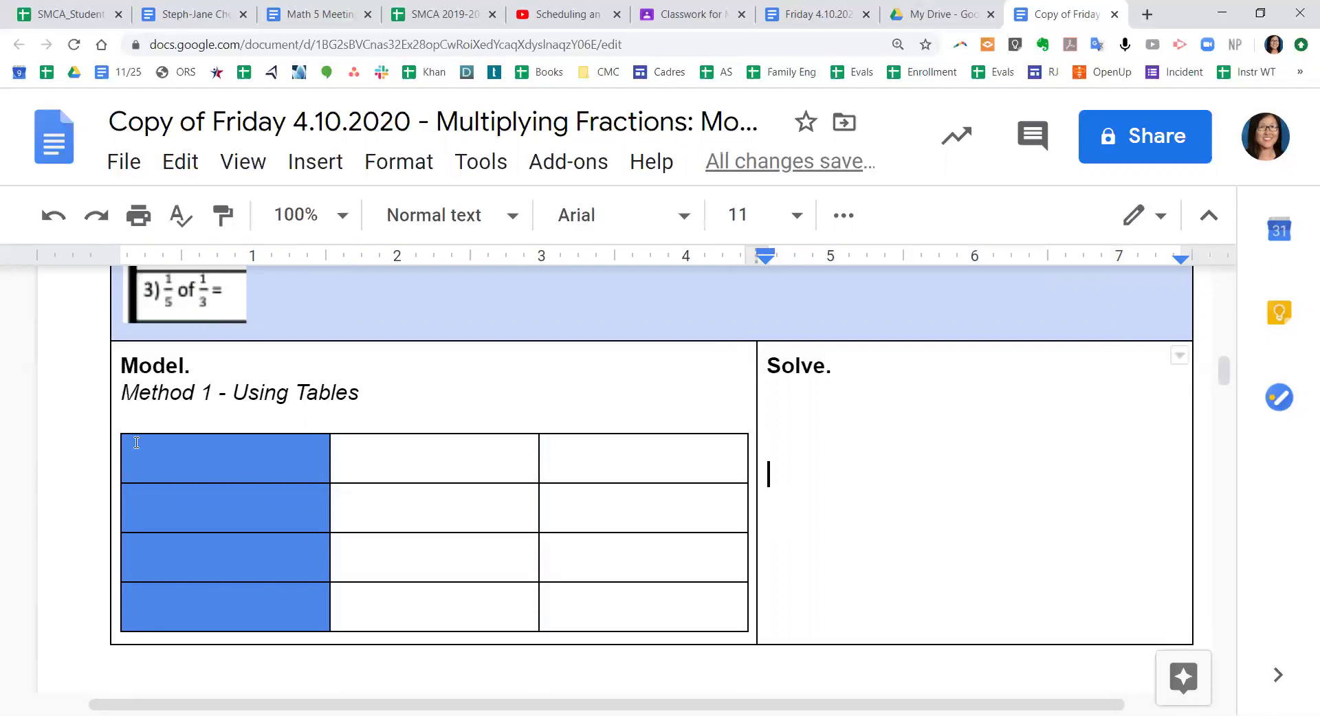
{"action": "left_click", "coordinate": [165, 460]}
{"action": "left_click", "coordinate": [175, 506]}
{"action": "left_click", "coordinate": [178, 554]}
{"action": "left_click", "coordinate": [190, 631]}
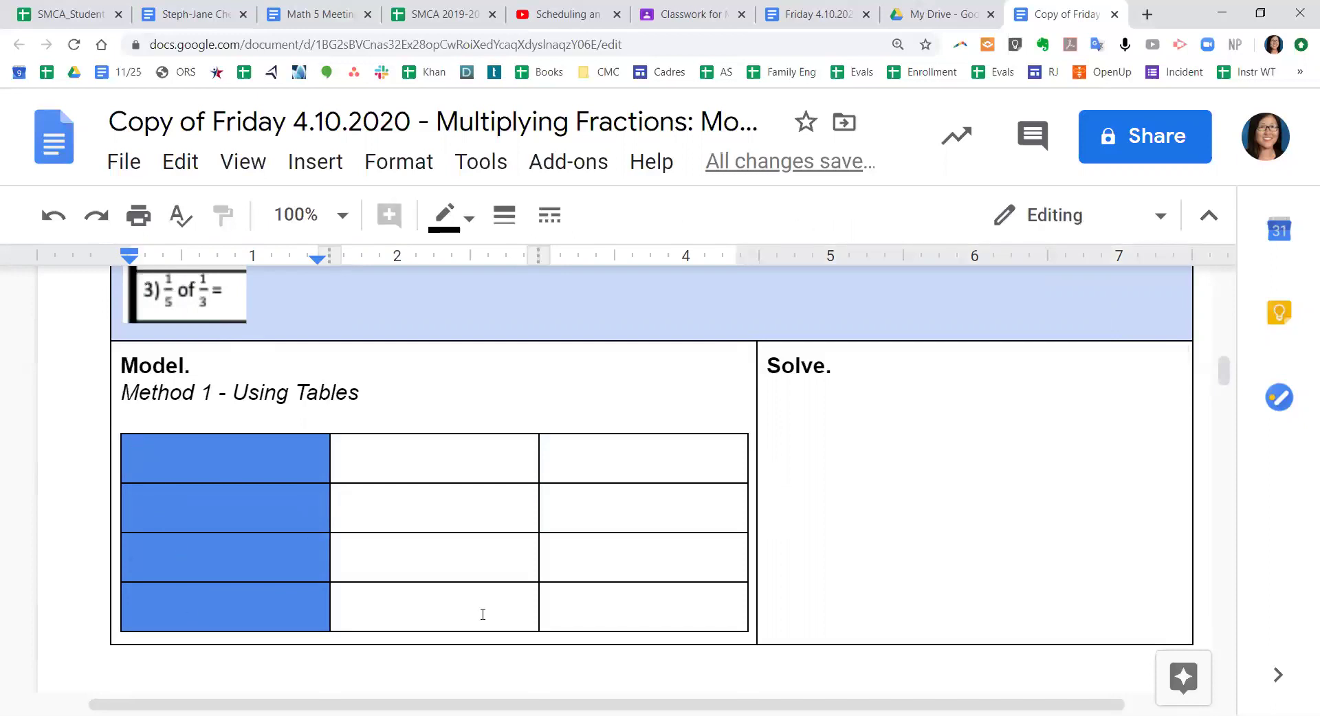
Delete the blank line between the Method 1 heading and its table to bring the fifth row onto the same page.
{"action": "scroll", "coordinate": [1226, 377], "scroll_direction": "down", "scroll_amount": 3}
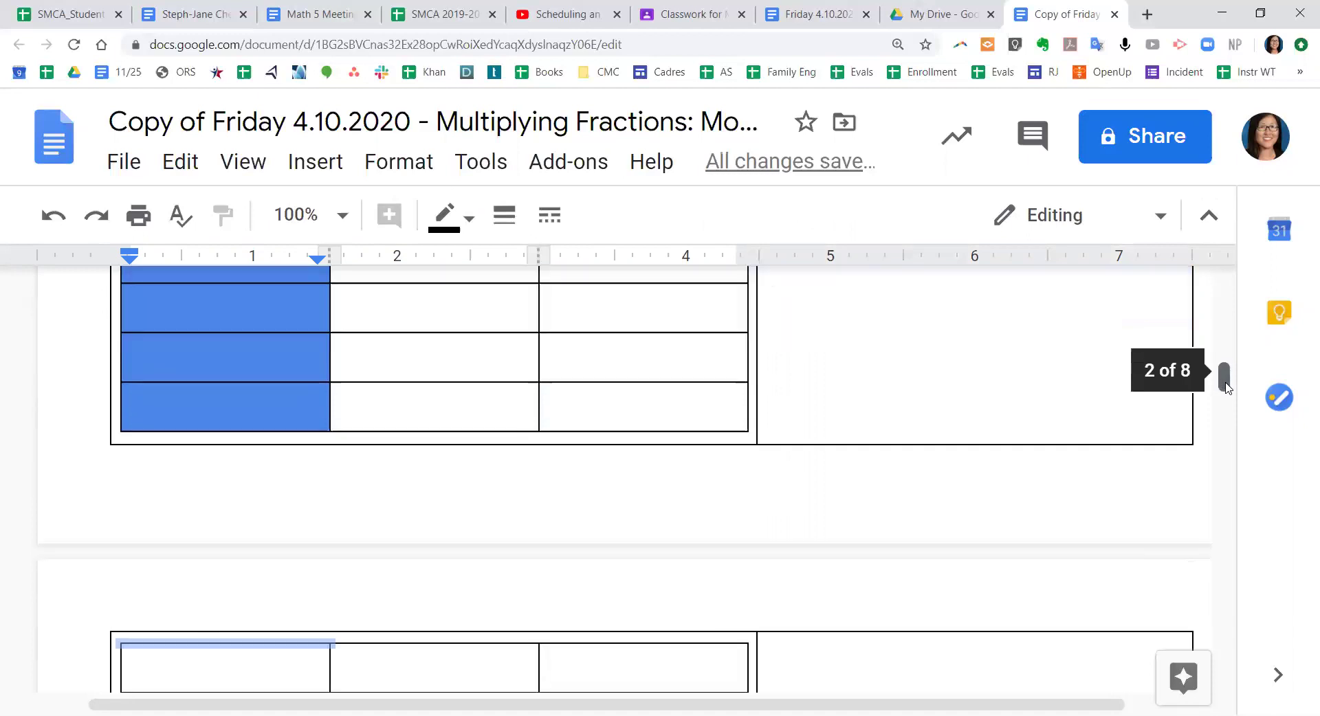
{"action": "scroll", "coordinate": [1226, 388], "scroll_direction": "up", "scroll_amount": 2}
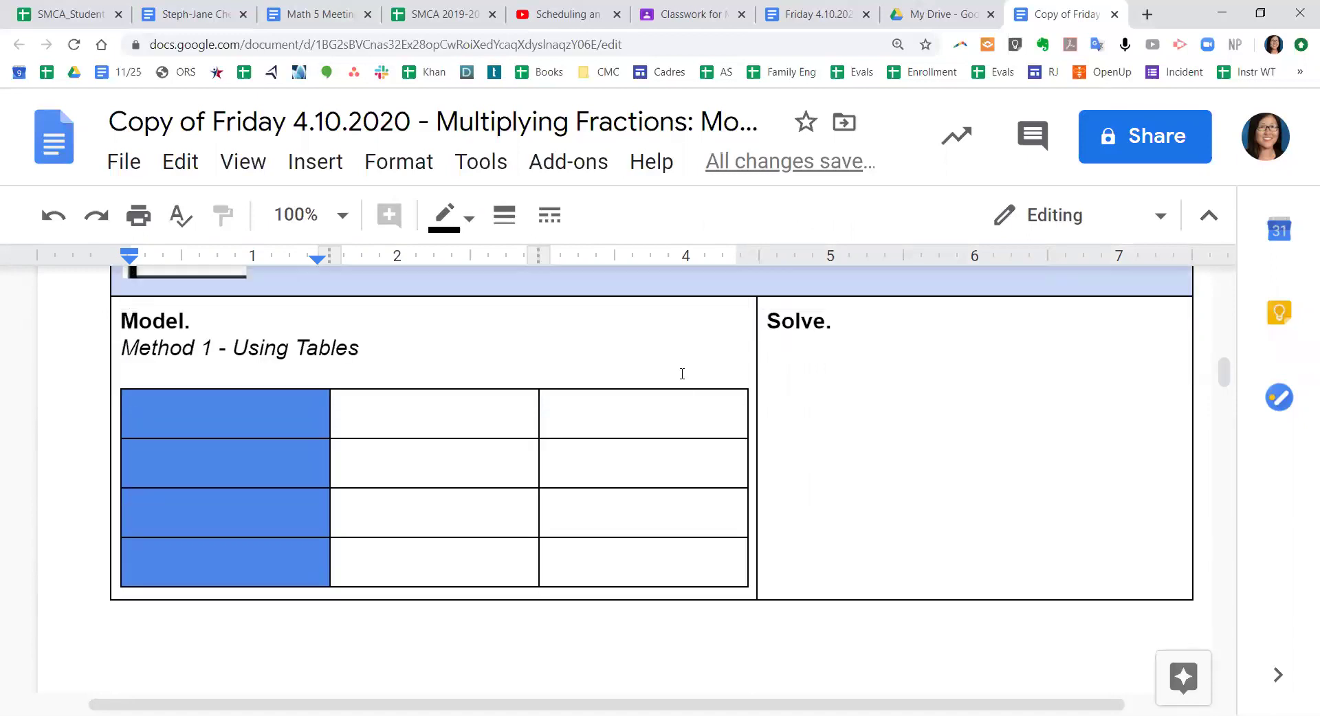
{"action": "left_click", "coordinate": [682, 374]}
{"action": "key", "text": "BackSpace"}
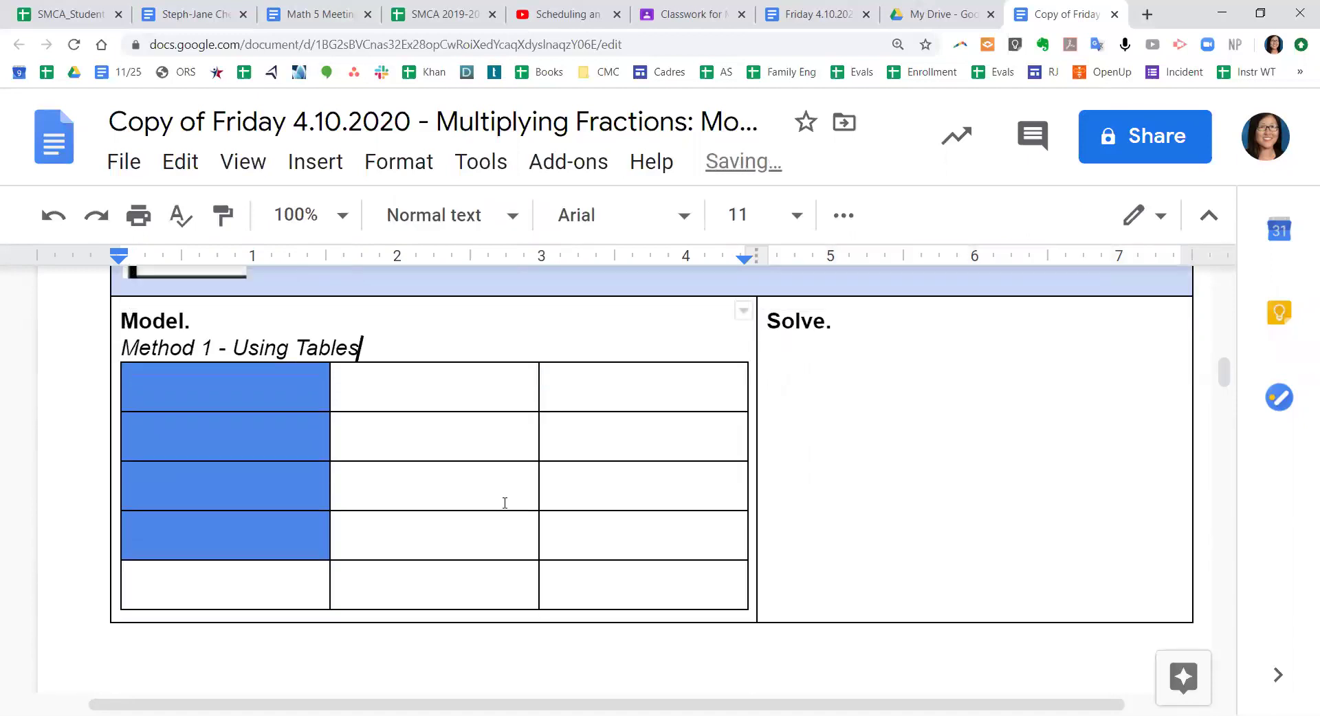
Fill the fifth-row cell of the table's first column with the same medium blue as the cells above.
{"action": "left_click_drag", "start_coordinate": [330, 534], "coordinate": [304, 576]}
{"action": "left_click", "coordinate": [852, 217]}
{"action": "left_click", "coordinate": [907, 273]}
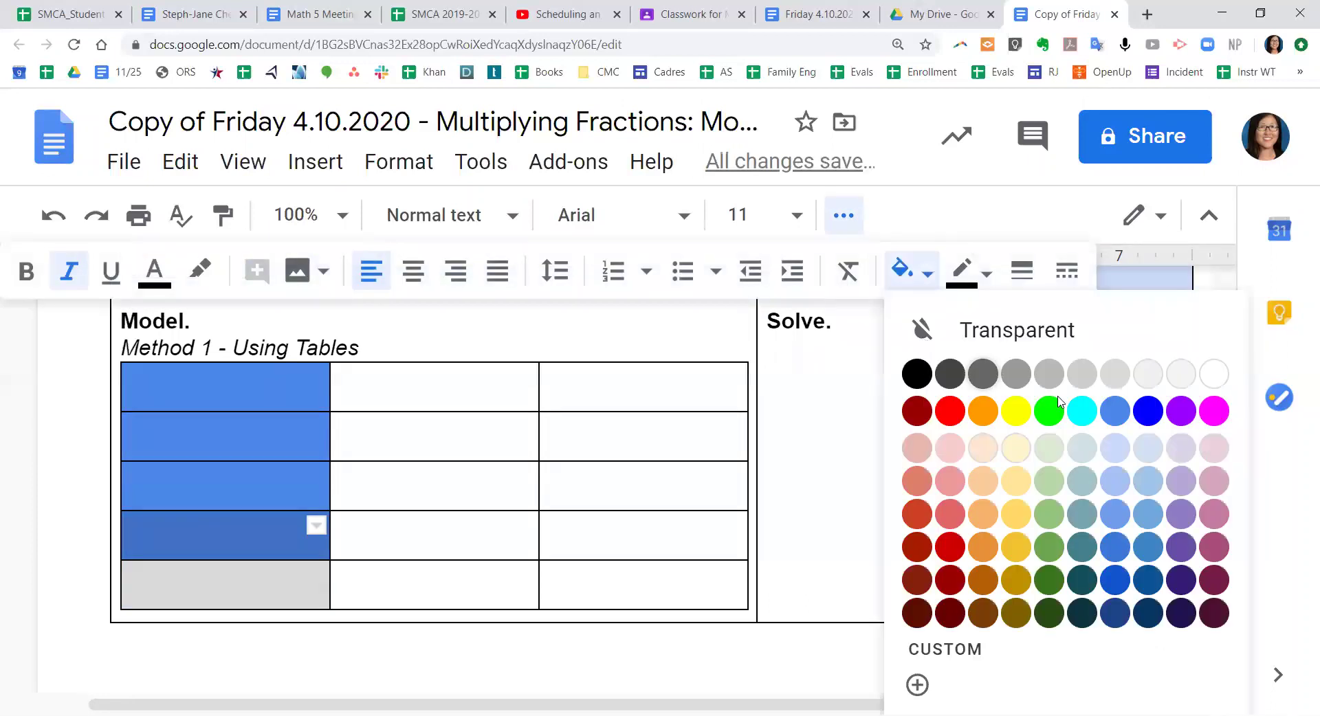
{"action": "left_click", "coordinate": [1115, 410]}
{"action": "left_click", "coordinate": [486, 444]}
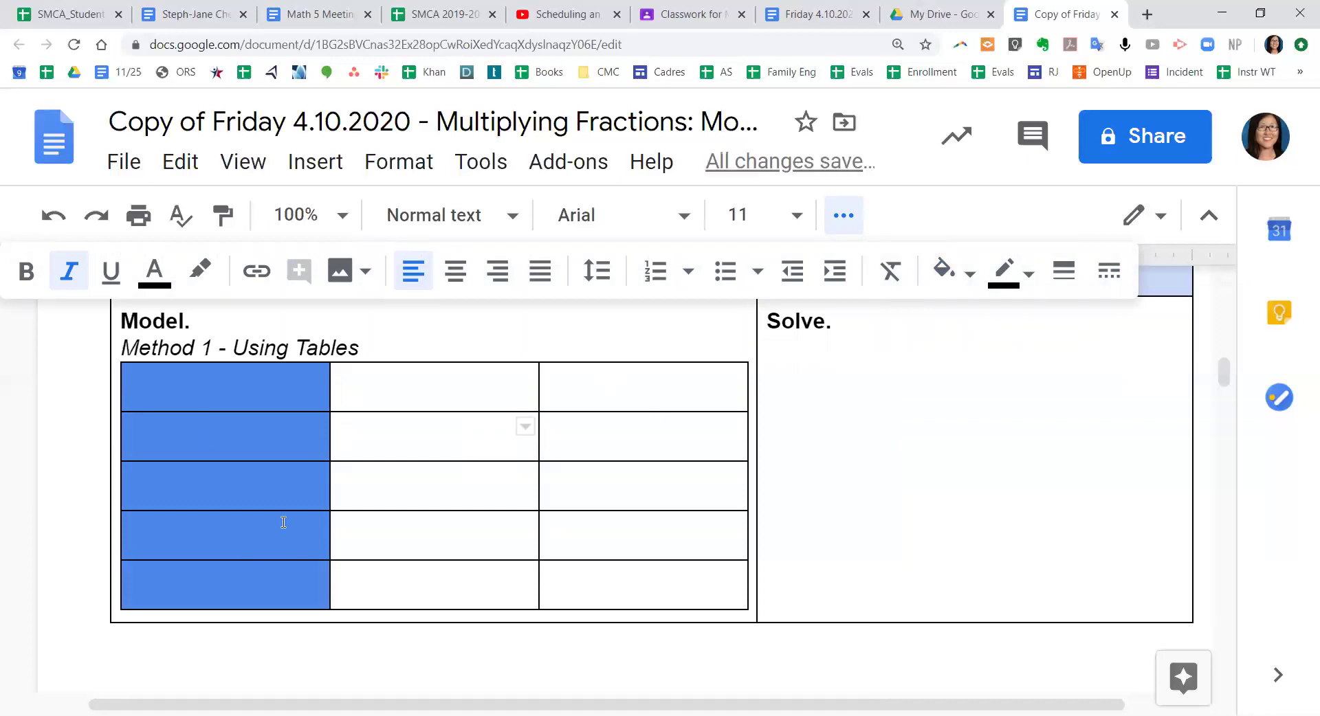
Change the fill of the first column's first-row cell to pure blue, darker than the rest of the column.
{"action": "left_click", "coordinate": [234, 377]}
{"action": "left_click", "coordinate": [952, 273]}
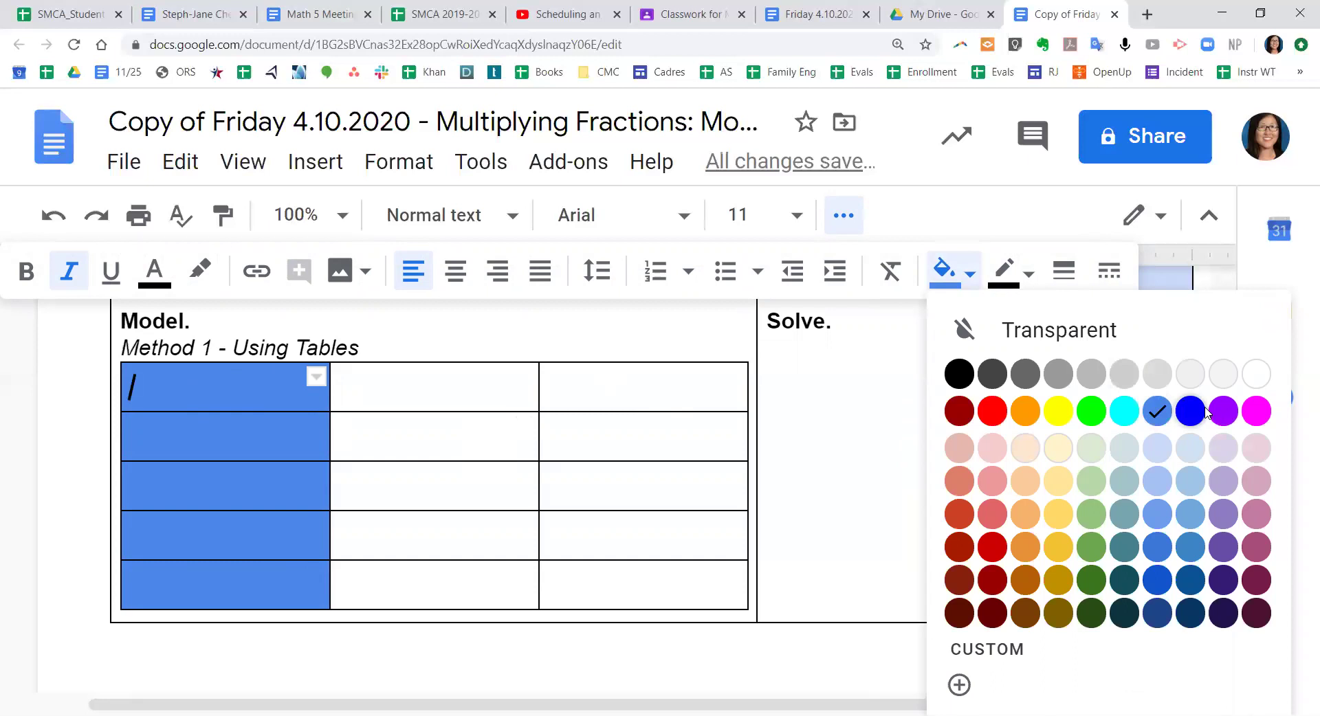
{"action": "left_click", "coordinate": [1203, 411]}
{"action": "left_click", "coordinate": [457, 386]}
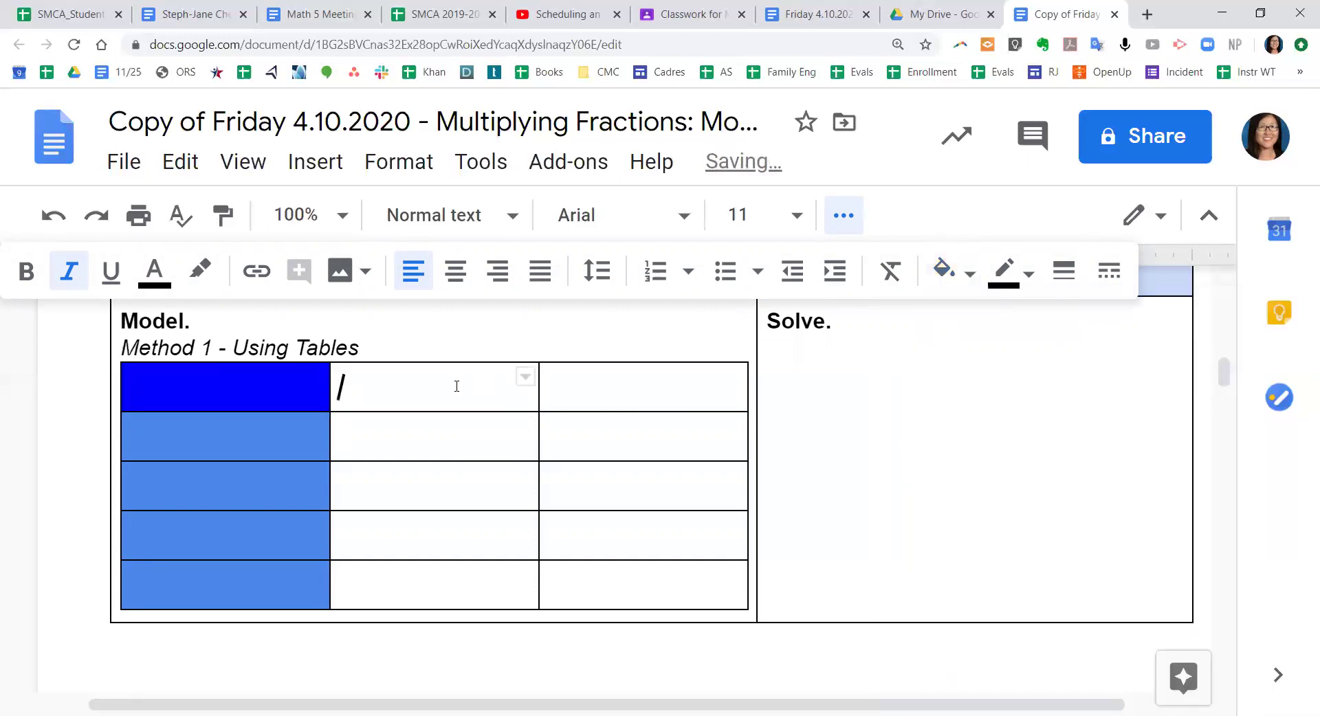
{"action": "left_click", "coordinate": [182, 379]}
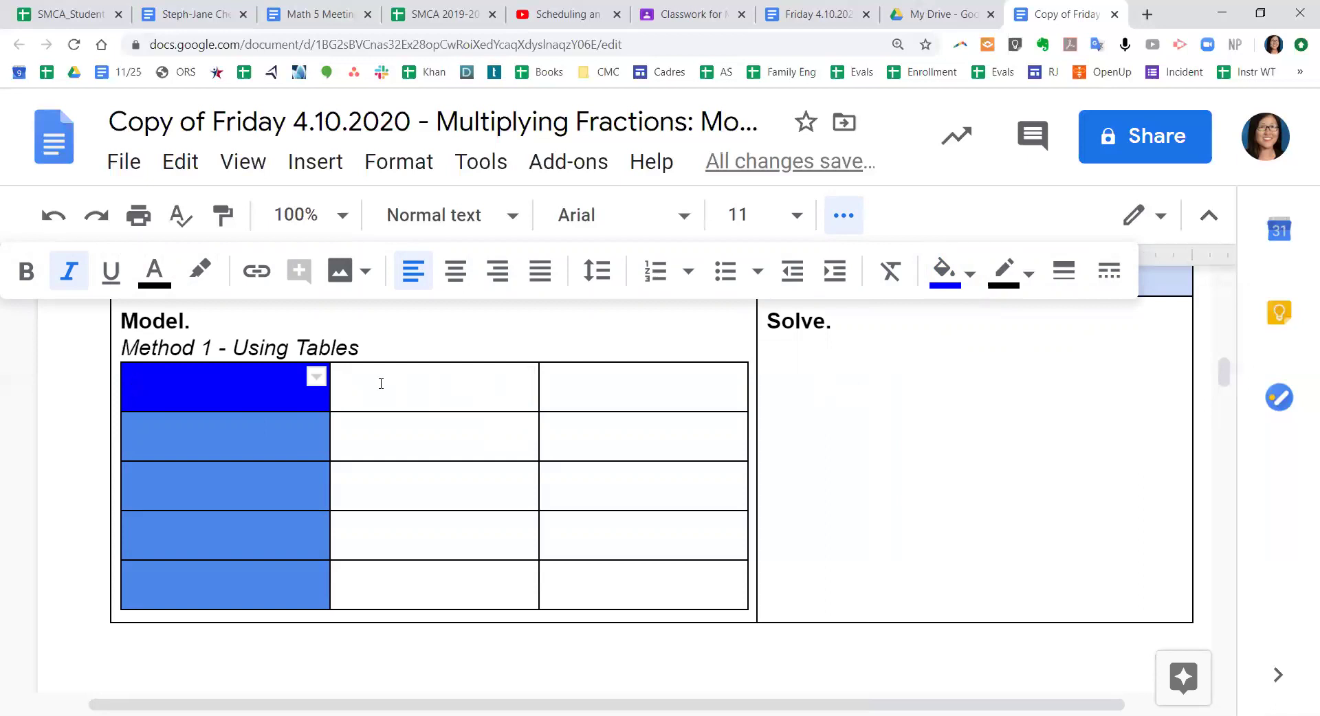
Write the equation 1/5 x 1/3 = 1/15 in the Solve cell and add blank lines below it.
{"action": "left_click", "coordinate": [850, 400]}
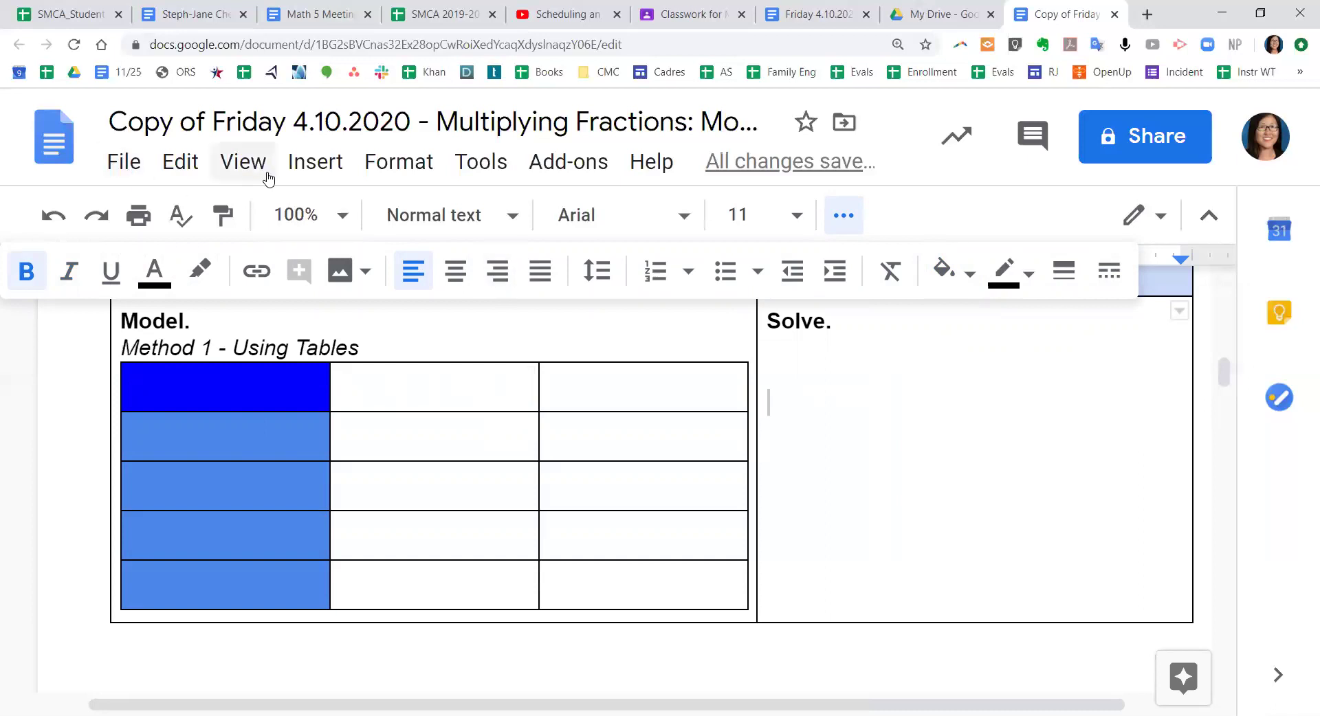
{"action": "type", "text": "1/5"}
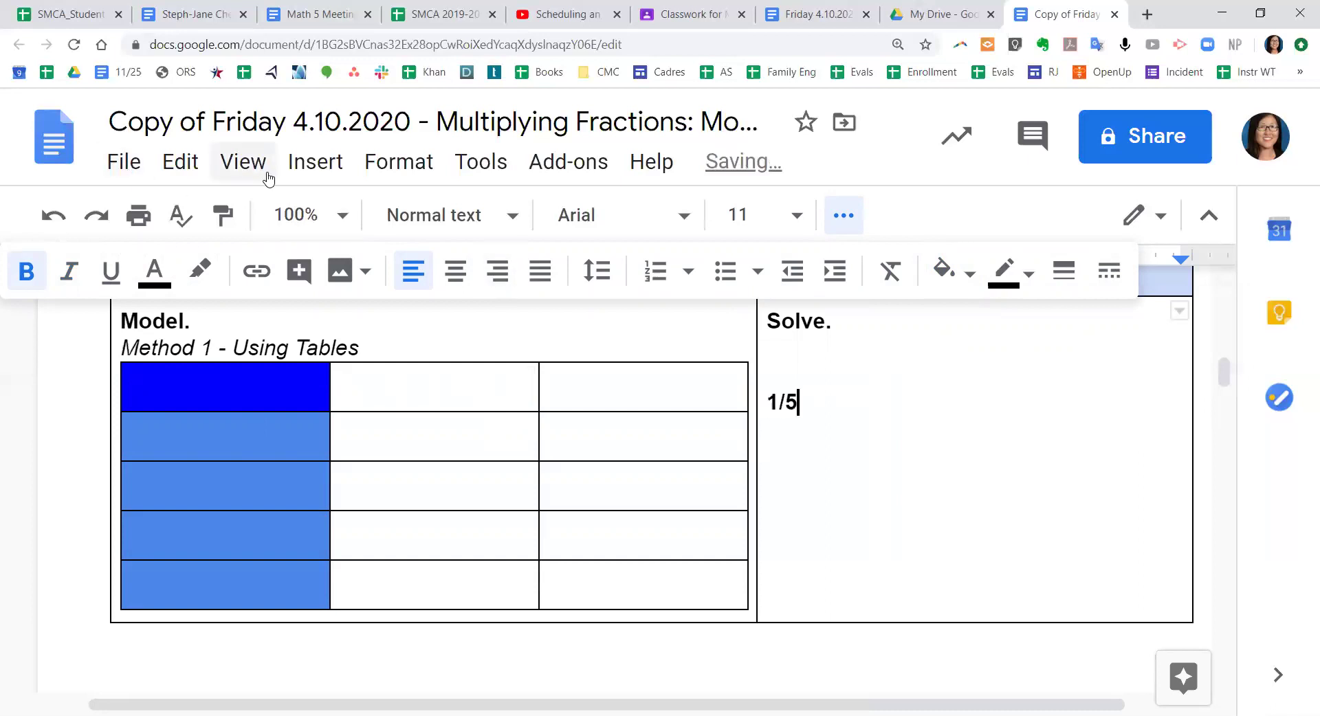
{"action": "type", "text": "x 1/3 = 1/15"}
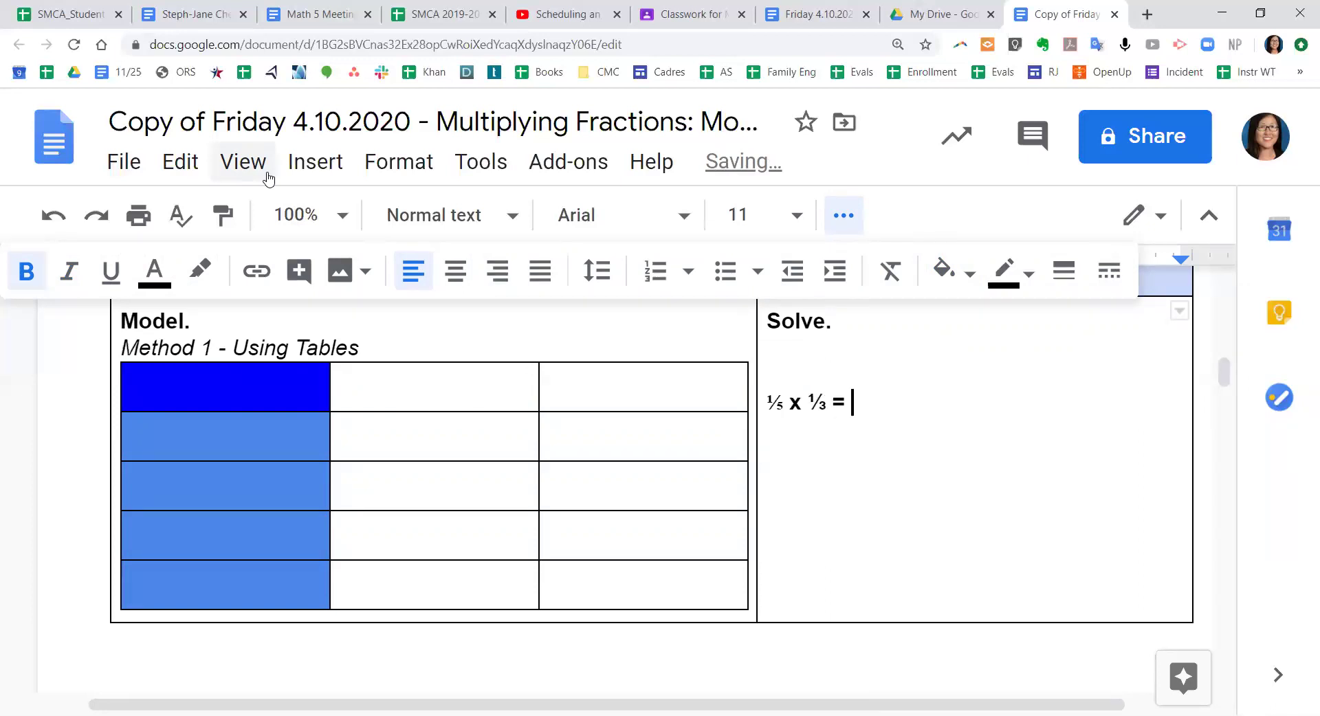
{"action": "key", "text": "Return"}
{"action": "key", "text": "Return"}
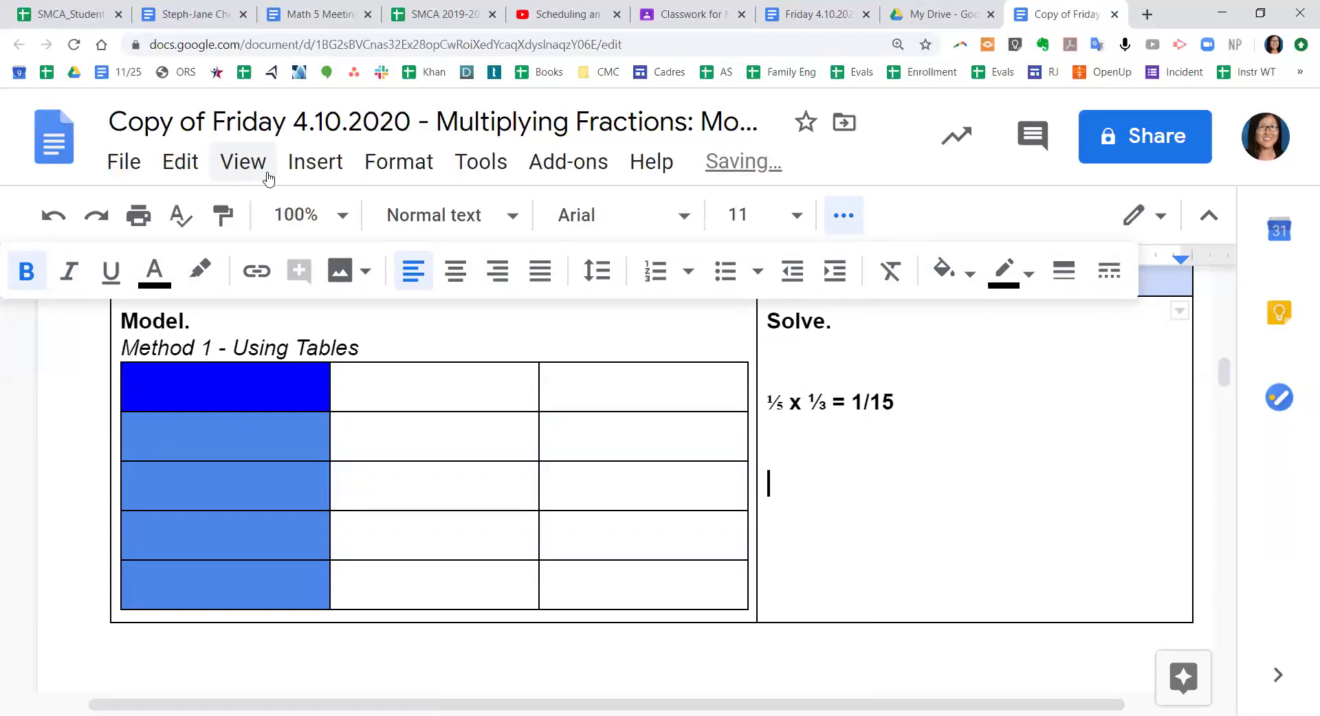
Show the equation toolbar and start a new equation below the plain-text one with the fraction 1/5.
{"action": "left_click", "coordinate": [123, 162]}
{"action": "mouse_move", "coordinate": [225, 167]}
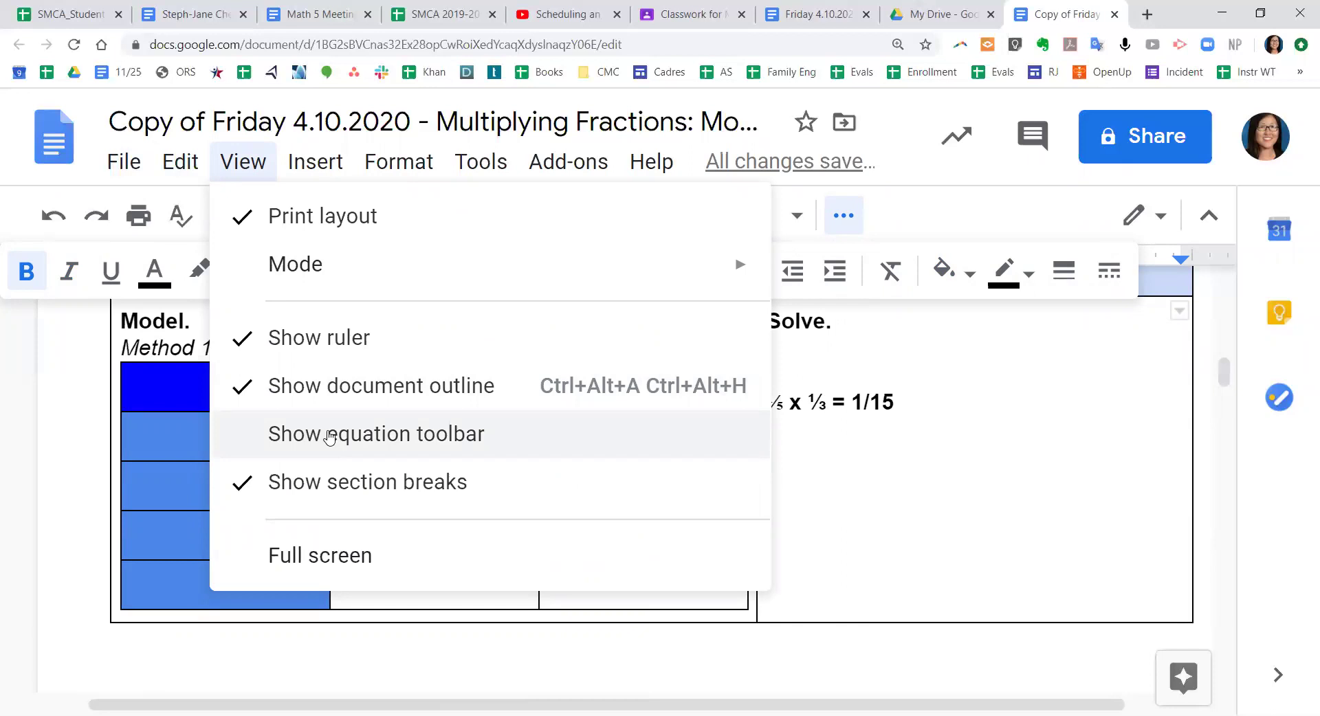
{"action": "left_click", "coordinate": [330, 437]}
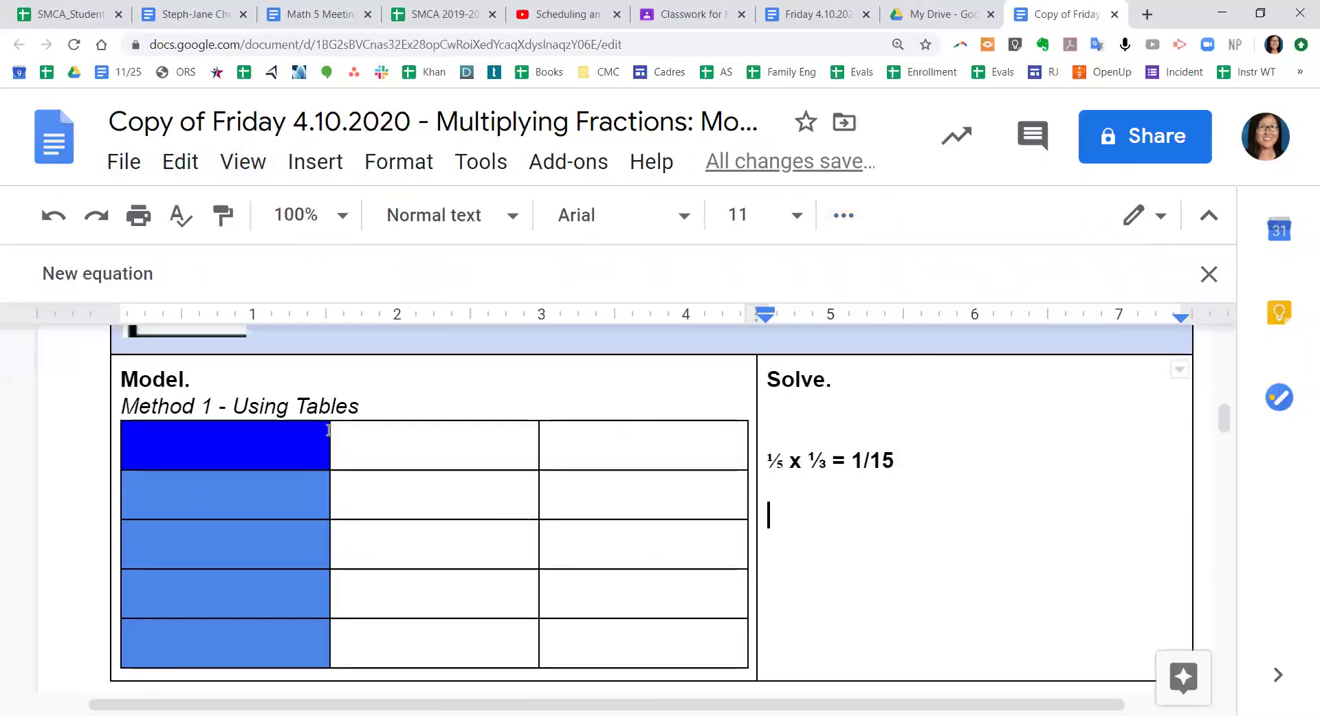
{"action": "left_click", "coordinate": [136, 278]}
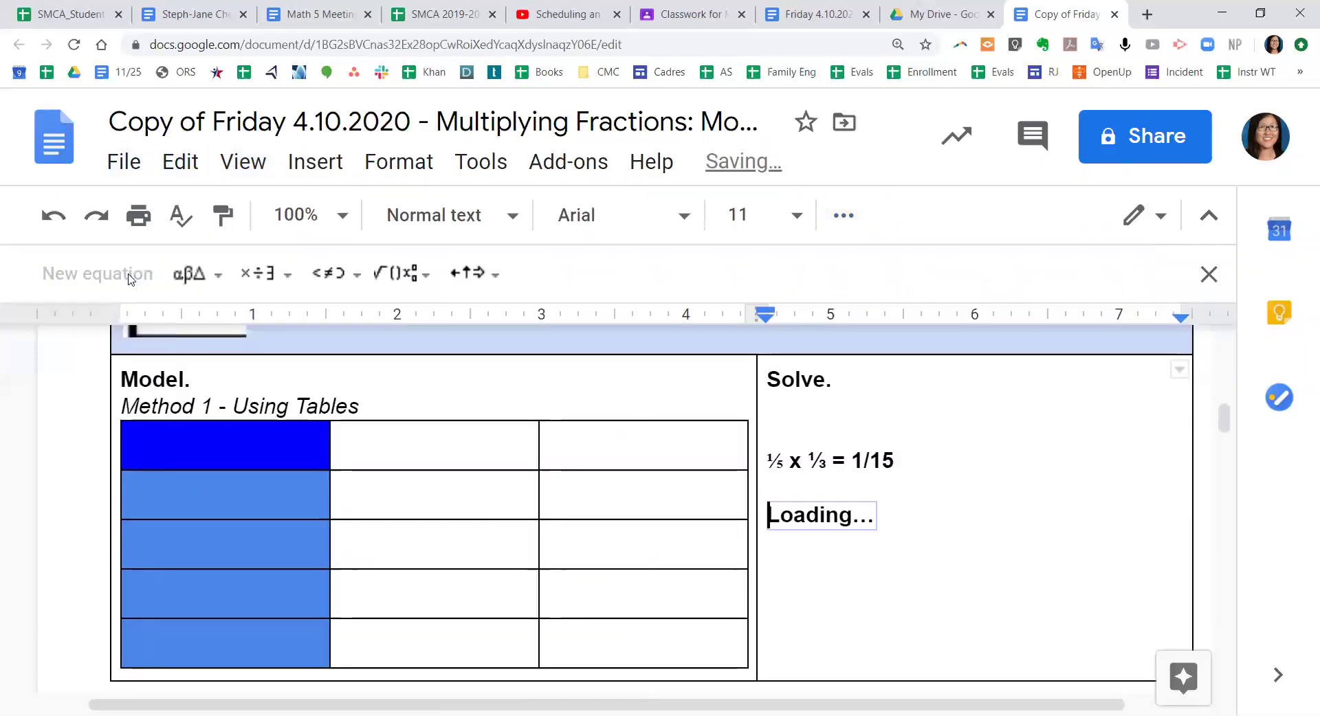
{"action": "left_click", "coordinate": [398, 284]}
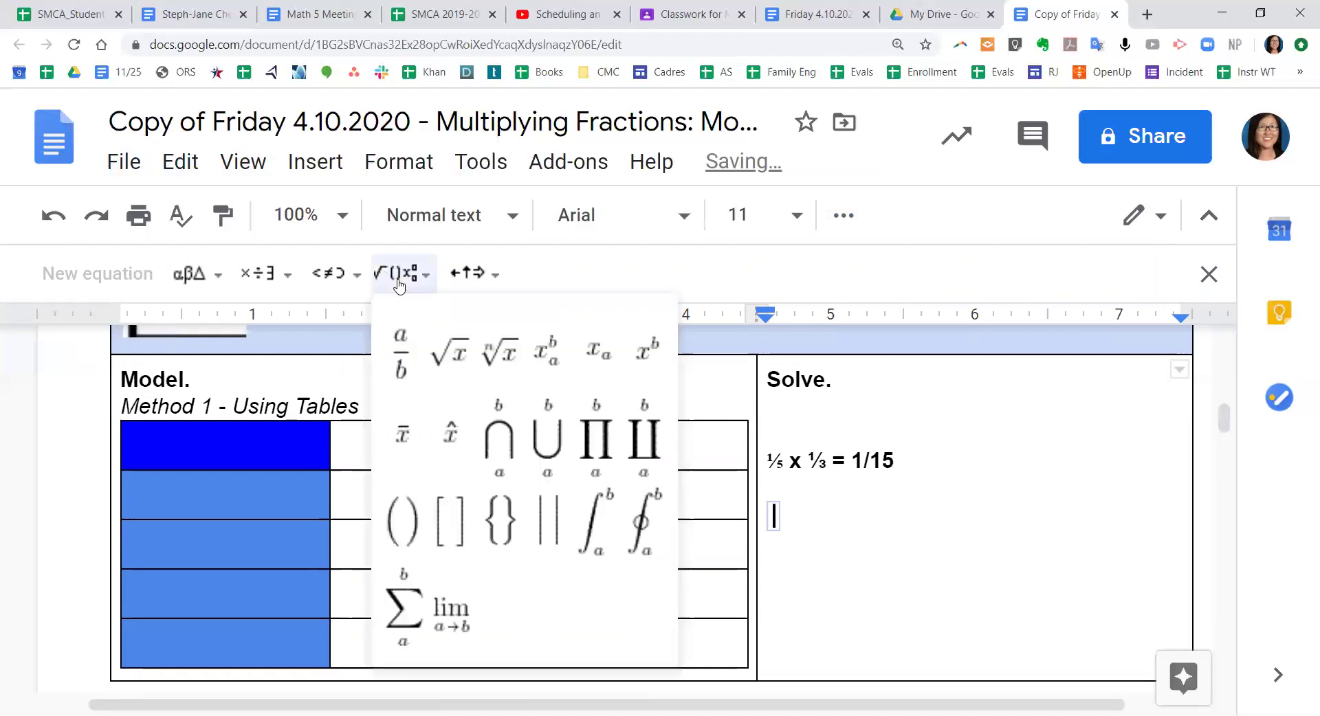
{"action": "left_click", "coordinate": [401, 348]}
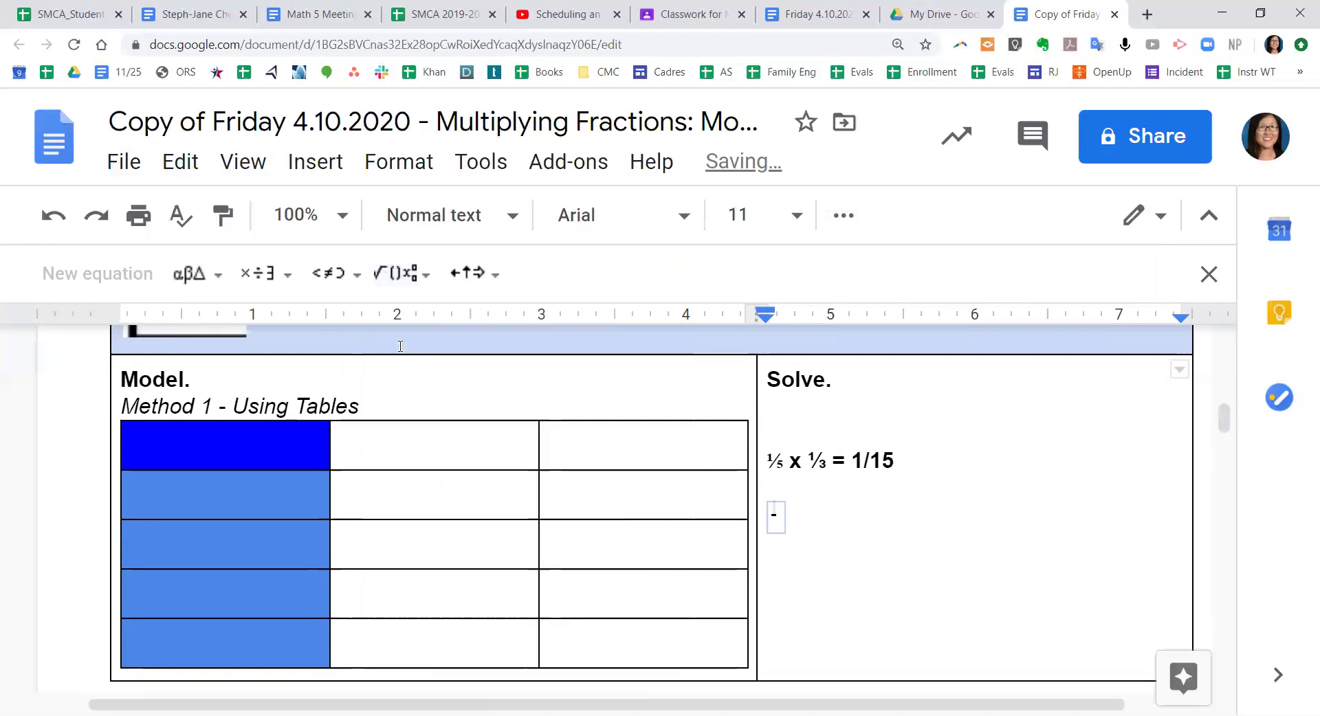
{"action": "type", "text": "1"}
{"action": "key", "text": "Down"}
{"action": "type", "text": "5"}
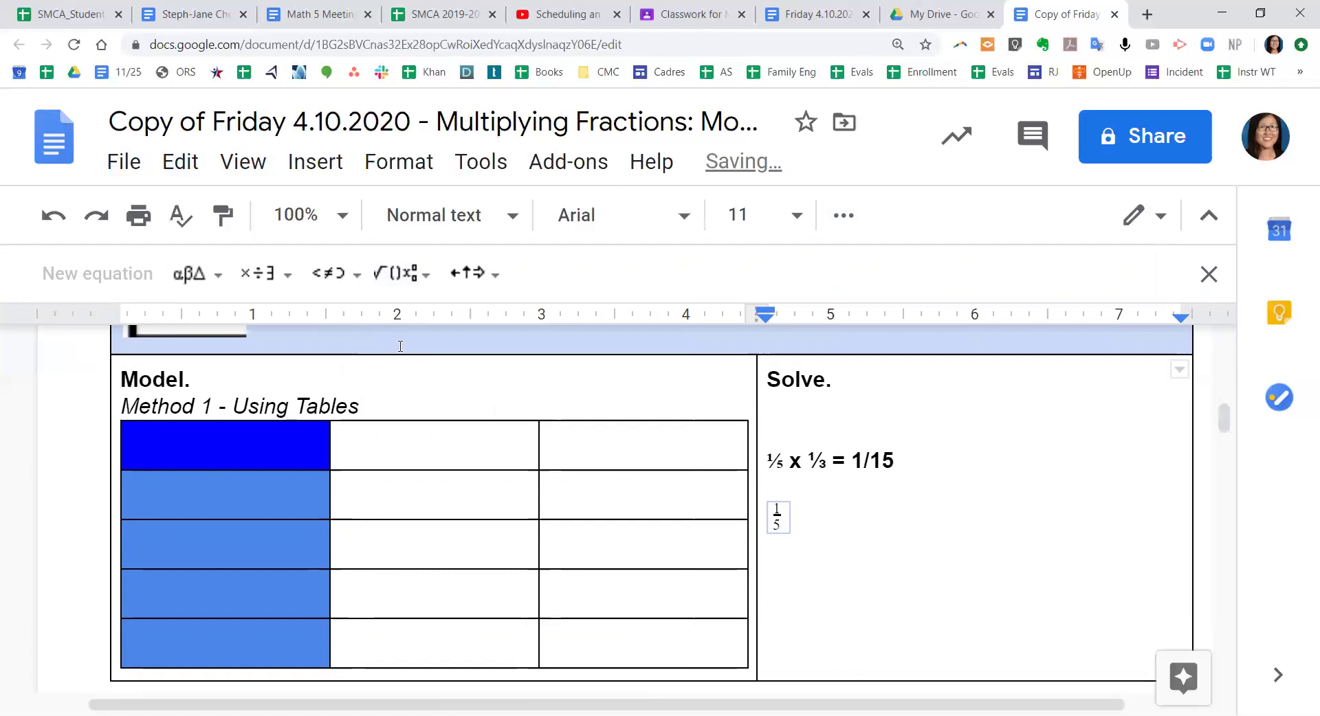
{"action": "left_click", "coordinate": [400, 346]}
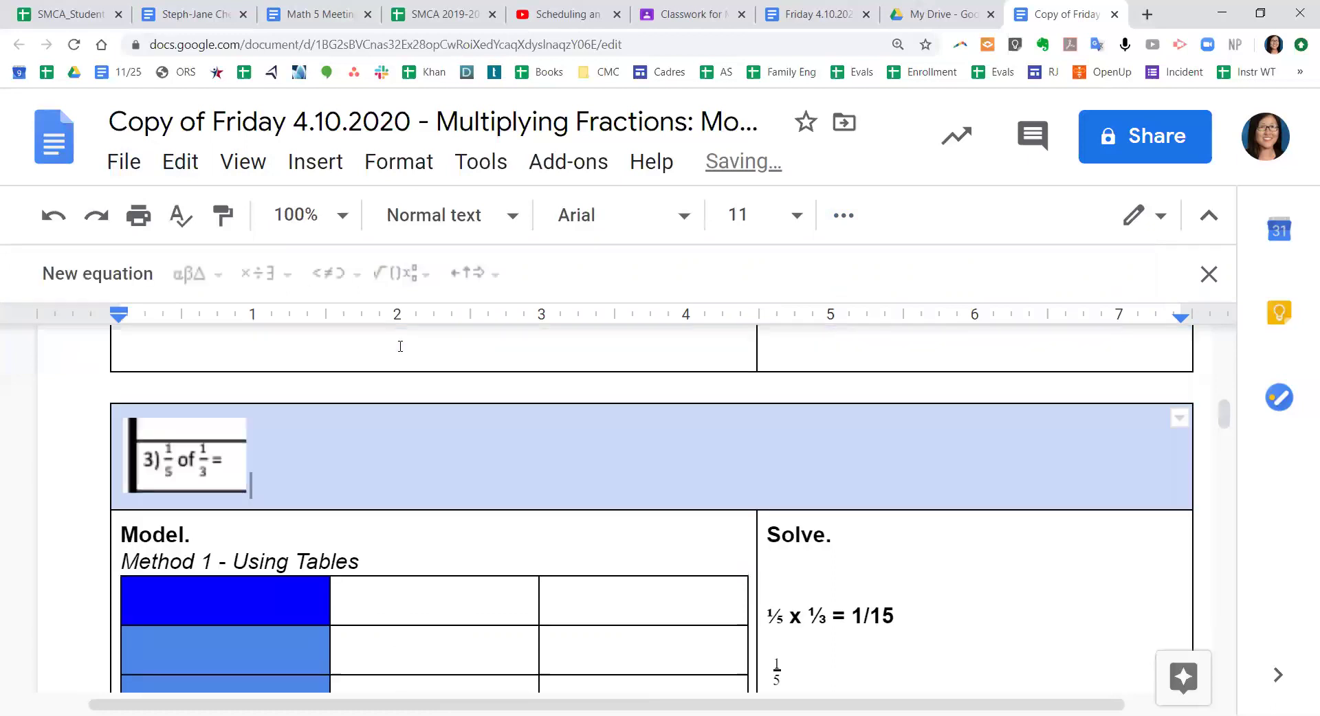
Return to the new equation, re-enter its 1/5 fraction and add a multiplication sign after it.
{"action": "left_click_drag", "start_coordinate": [1229, 432], "coordinate": [1227, 425]}
{"action": "left_click", "coordinate": [783, 504]}
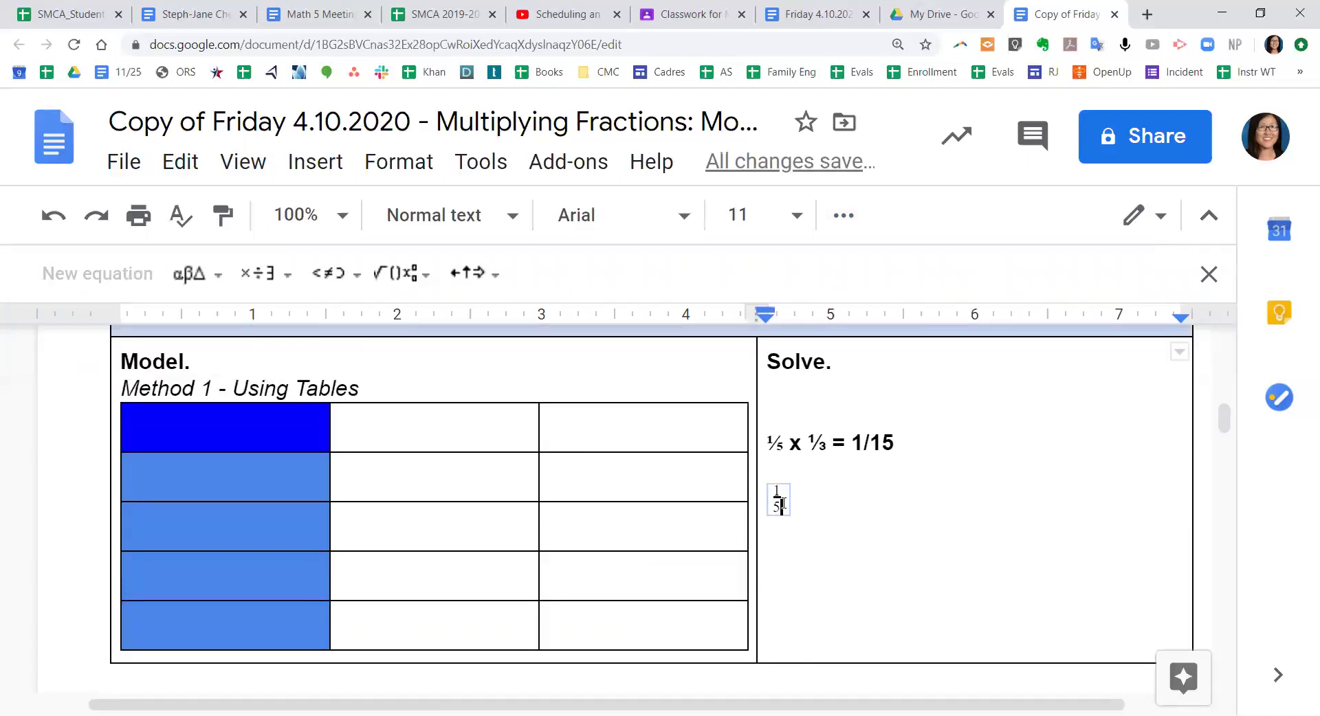
{"action": "key", "text": "BackSpace"}
{"action": "type", "text": "1"}
{"action": "type", "text": "5"}
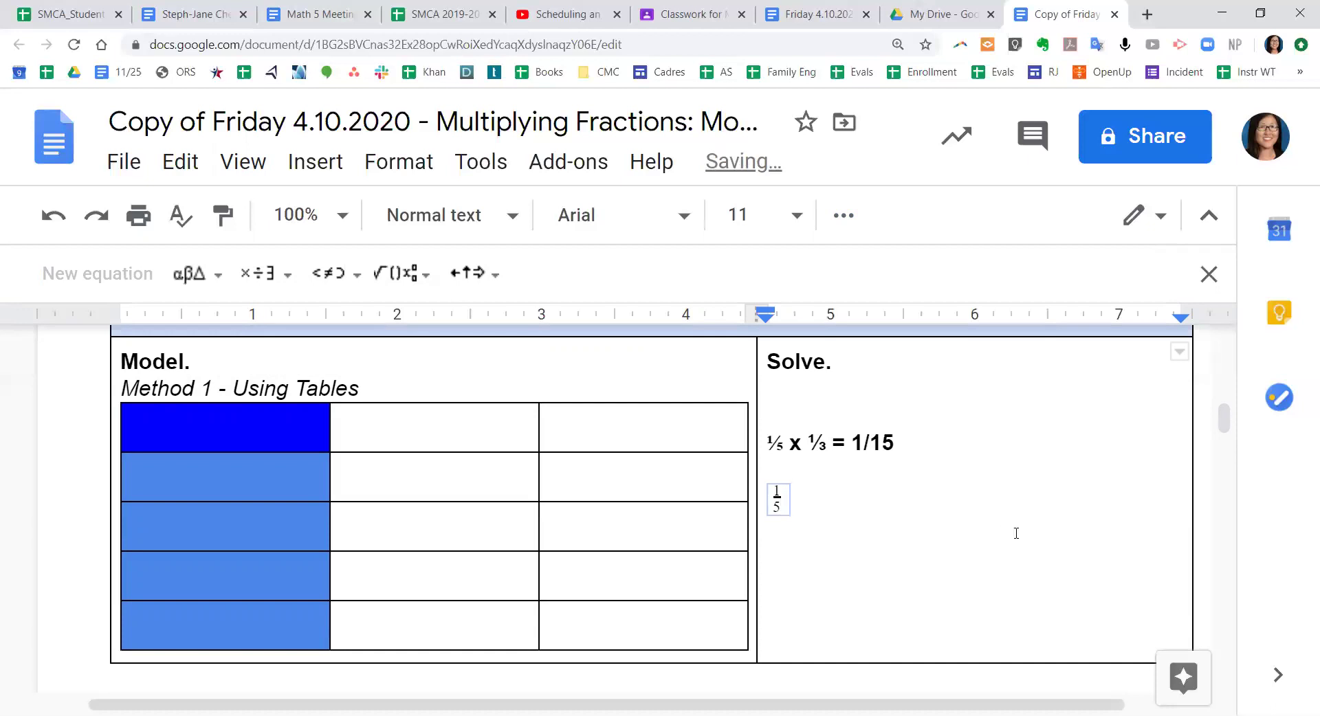
{"action": "key", "text": "Right"}
{"action": "type", "text": "x"}
{"action": "key", "text": "BackSpace"}
{"action": "left_click", "coordinate": [265, 273]}
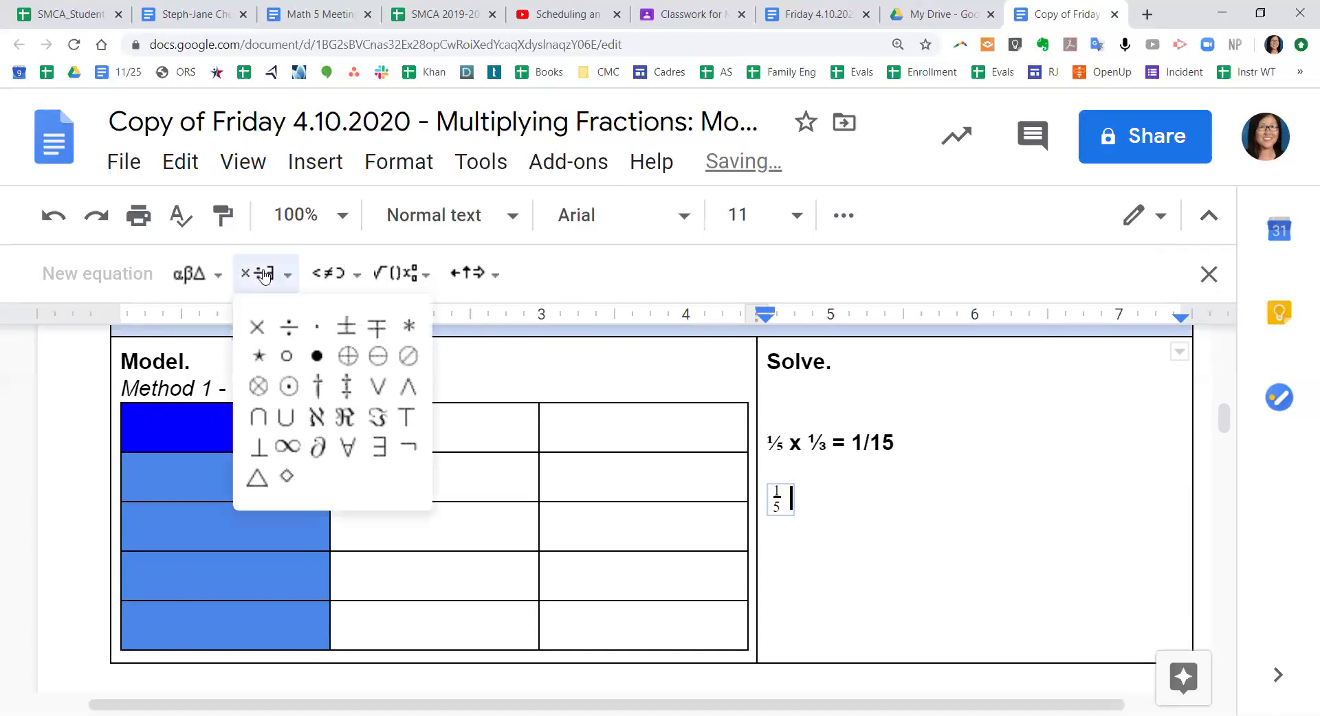
{"action": "left_click", "coordinate": [257, 328]}
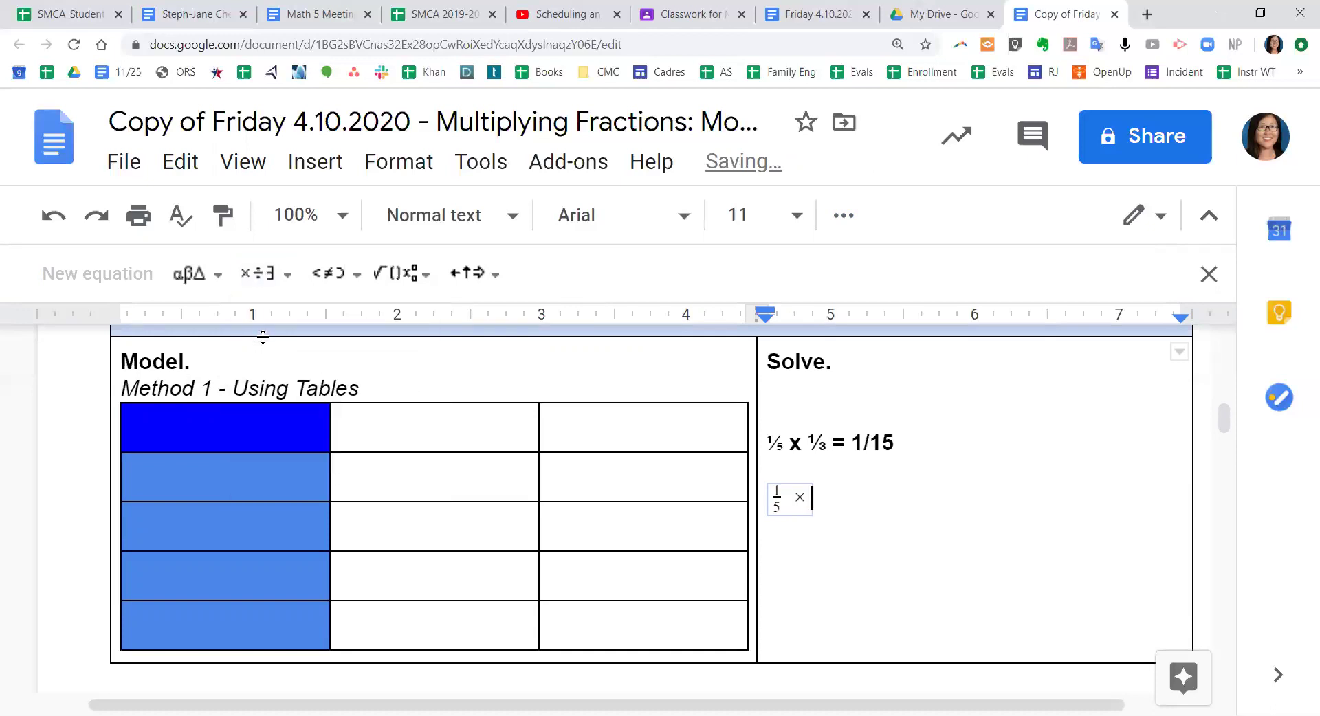
Add the fraction 1/3 and an equals sign after the multiplication sign in the equation.
{"action": "left_click", "coordinate": [415, 276]}
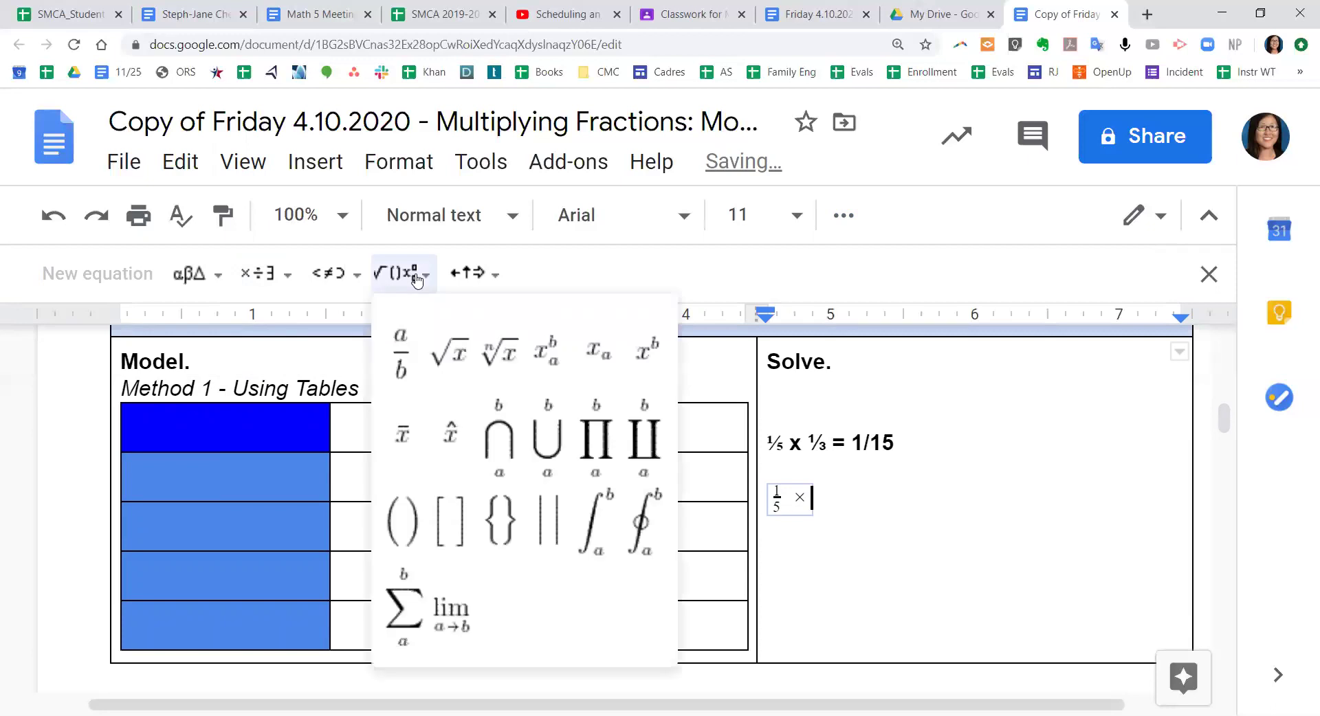
{"action": "left_click", "coordinate": [415, 350]}
{"action": "type", "text": "1/3 ="}
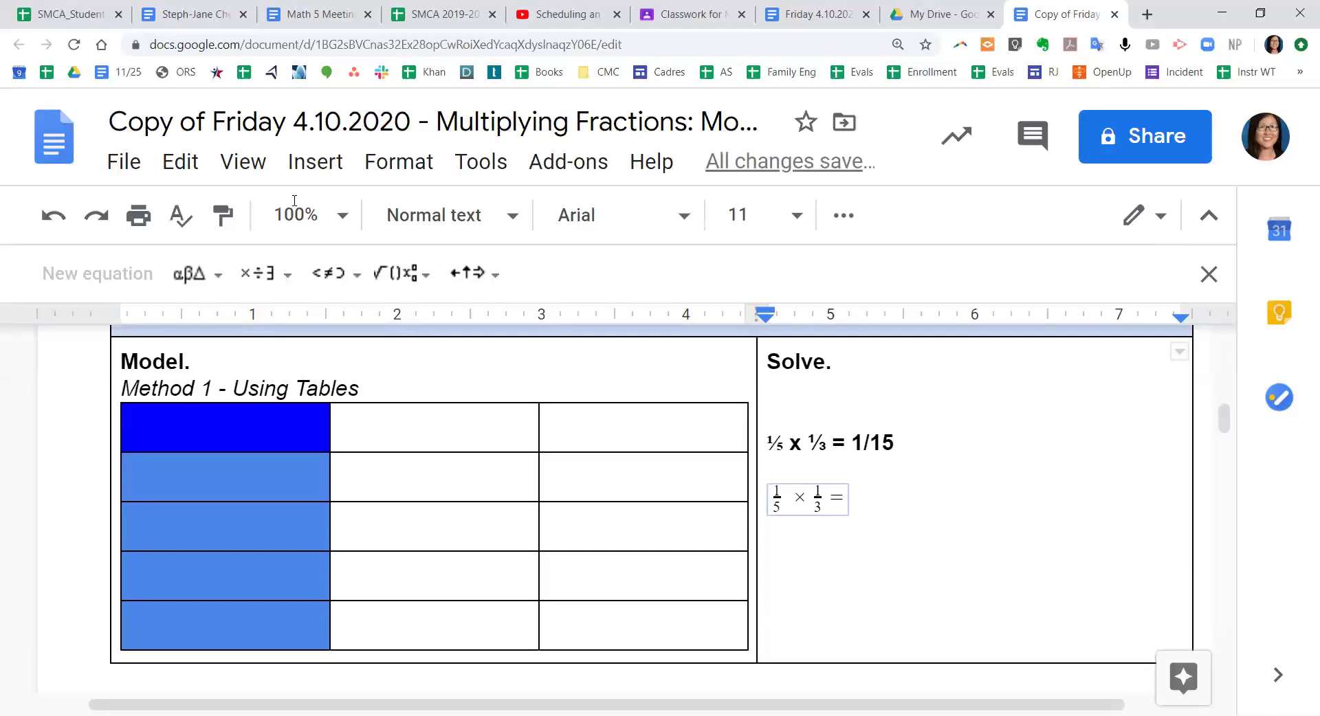
Complete the equation with the fraction 1/15 after the equals sign and leave the equation.
{"action": "left_click", "coordinate": [405, 274]}
{"action": "left_click", "coordinate": [412, 334]}
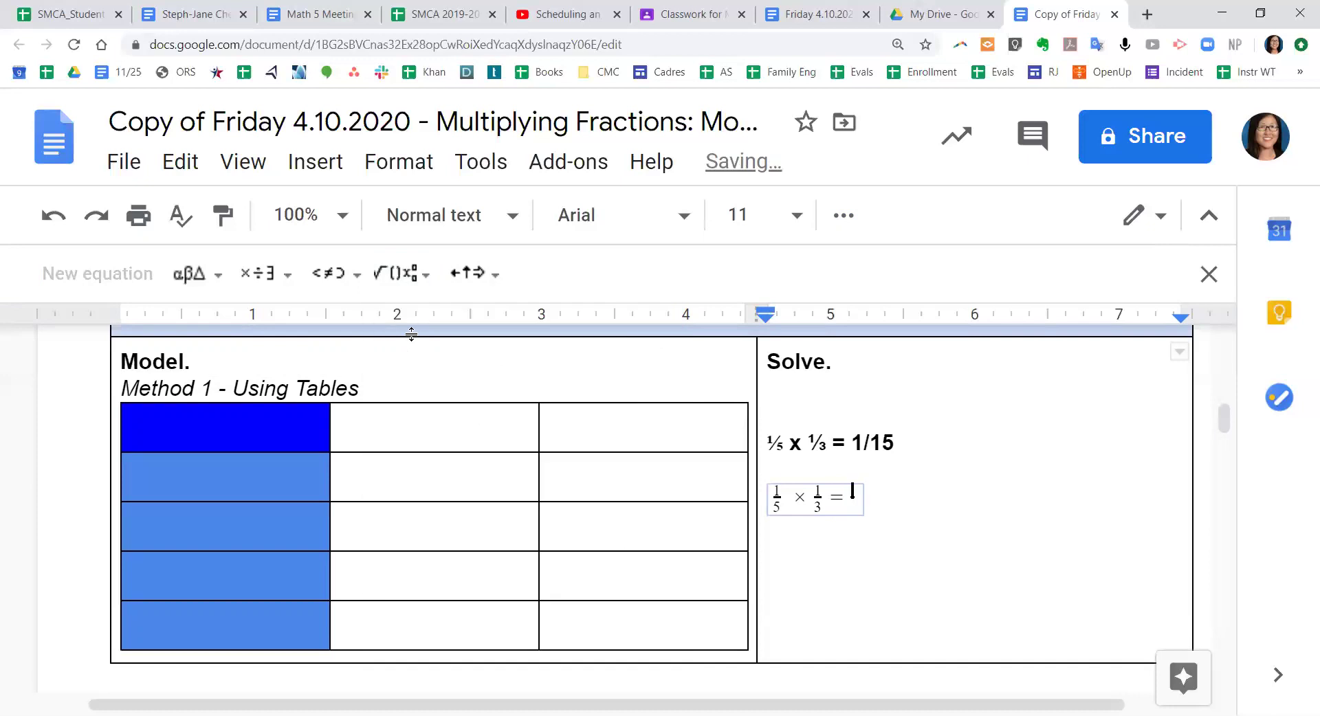
{"action": "type", "text": "1"}
{"action": "key", "text": "Down"}
{"action": "type", "text": "15"}
{"action": "key", "text": "Right"}
{"action": "key", "text": "Return"}
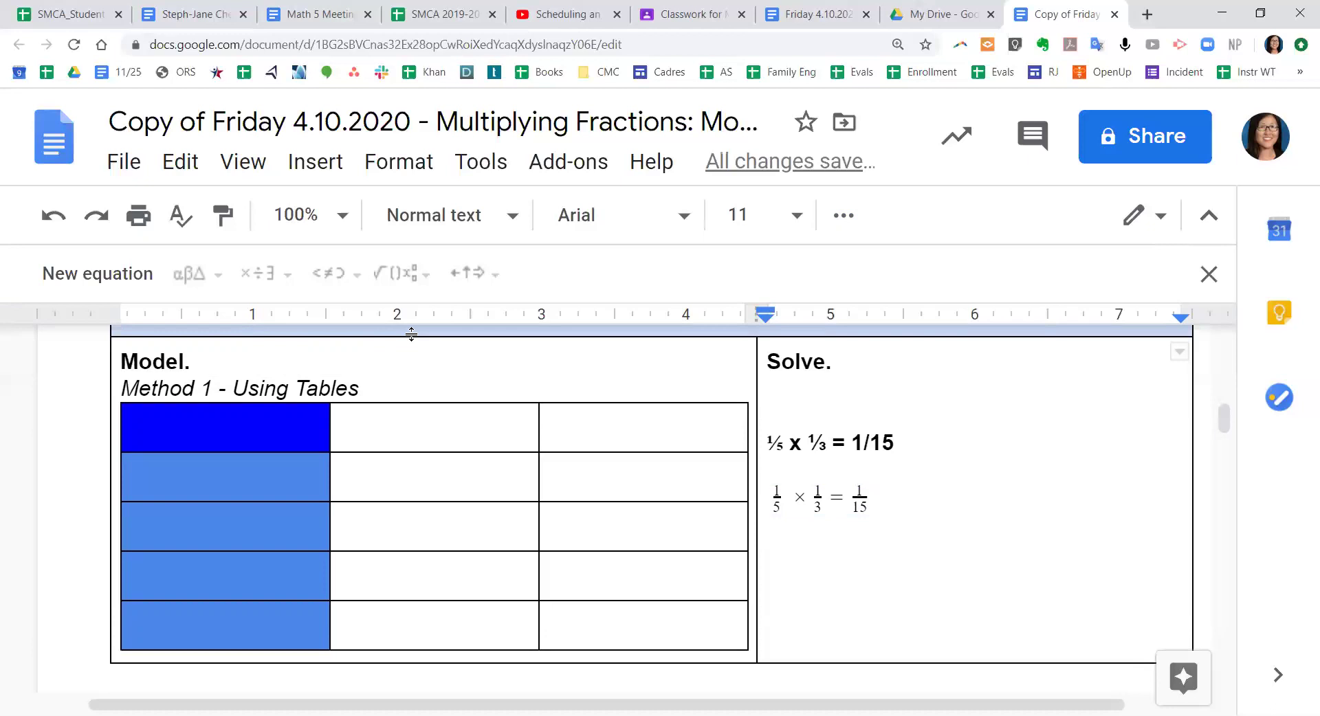
Delete the blank lines above the Method 2 heading, keeping its text as "Method 2 - Using the Drawing Tool".
{"action": "left_click", "coordinate": [184, 442]}
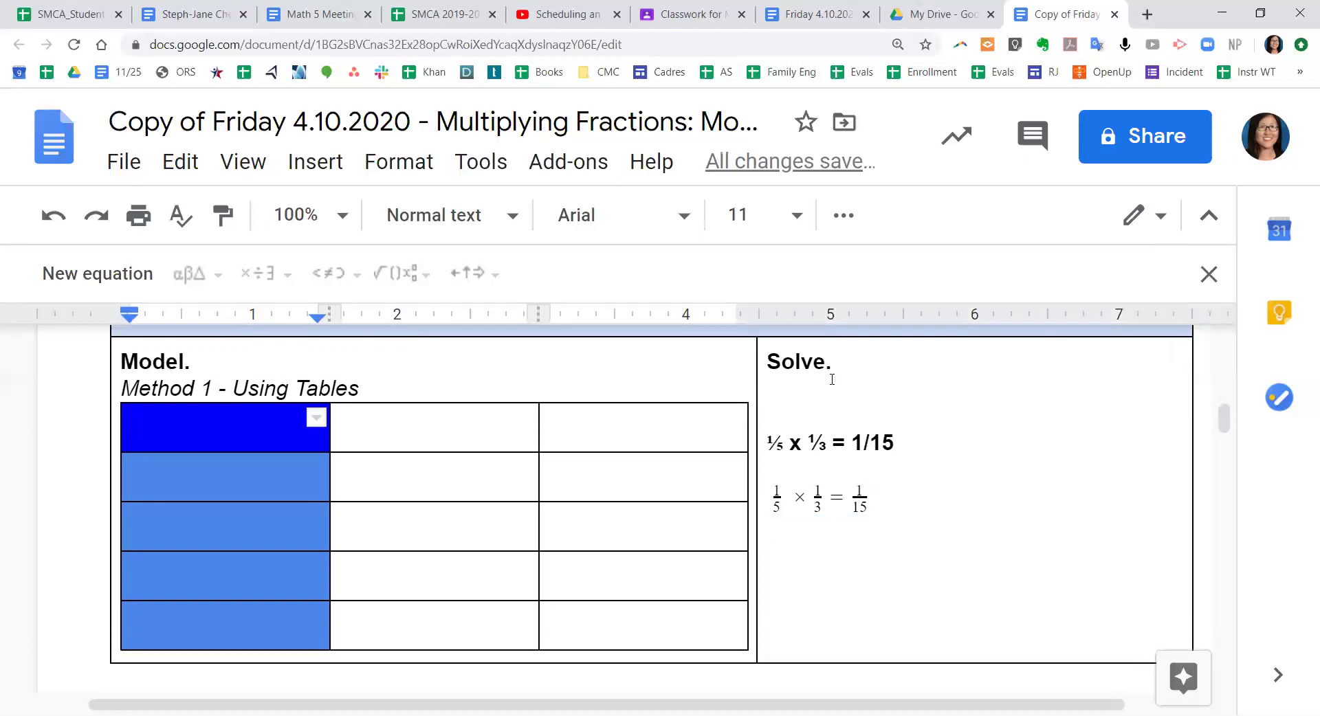
{"action": "left_click_drag", "start_coordinate": [1223, 418], "coordinate": [1226, 425]}
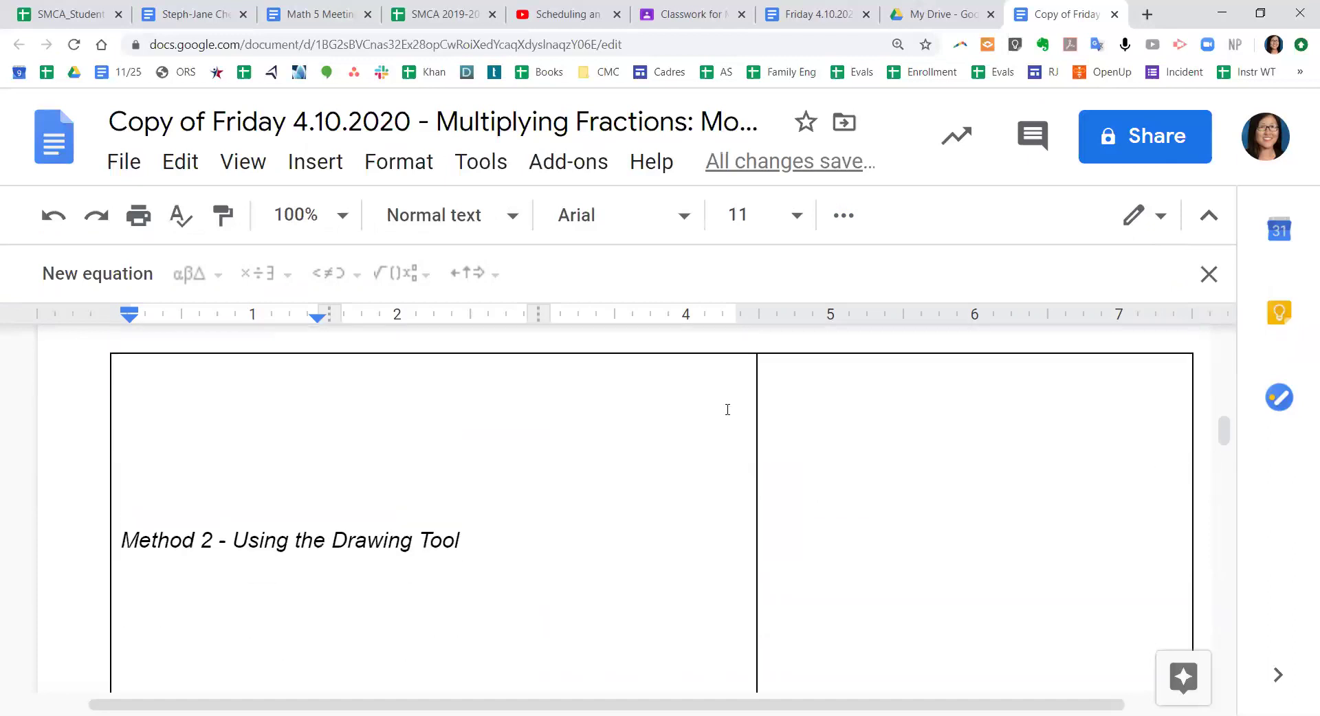
{"action": "key", "text": "Delete"}
{"action": "key", "text": "Delete"}
{"action": "key", "text": "Delete"}
{"action": "key", "text": "Delete"}
{"action": "key", "text": "Delete"}
{"action": "key", "text": "Delete"}
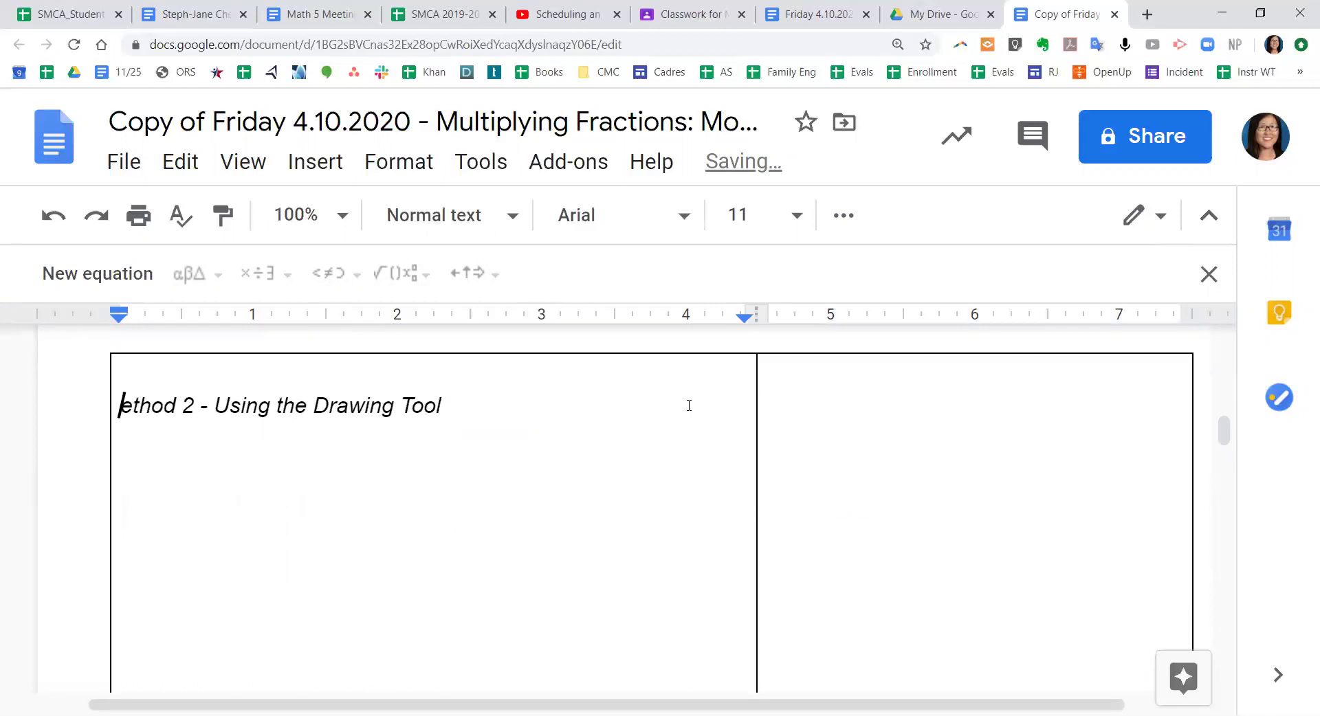
{"action": "type", "text": "M"}
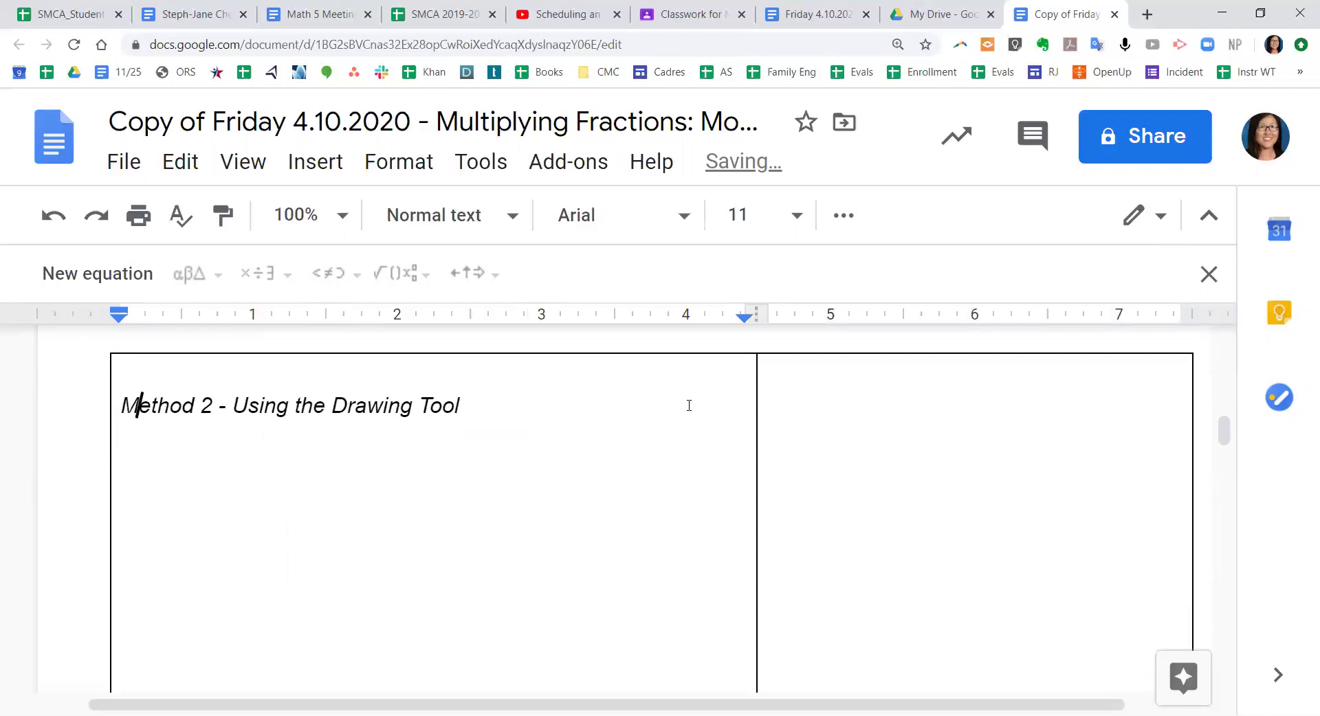
{"action": "key", "text": "Up"}
{"action": "key", "text": "Down"}
{"action": "key", "text": "BackSpace"}
Start a new drawing on the line below the Method 2 heading.
{"action": "key", "text": "End"}
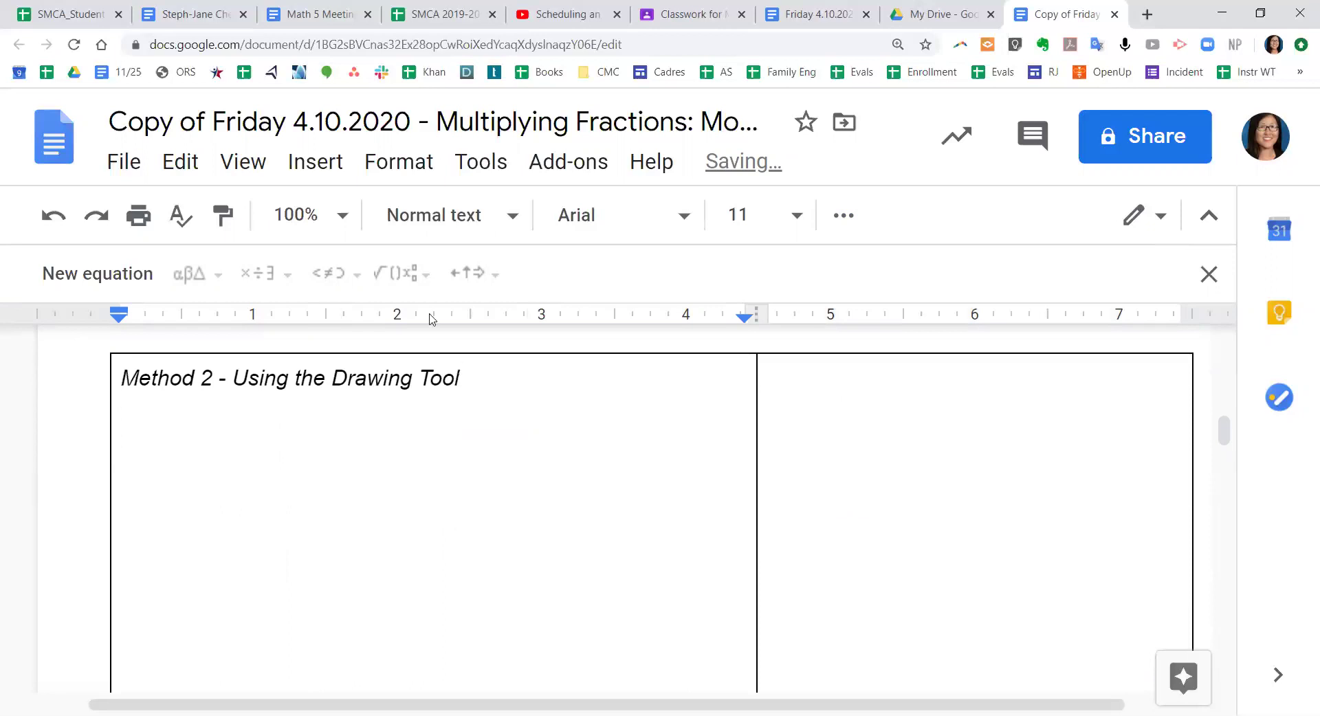
{"action": "left_click", "coordinate": [321, 168]}
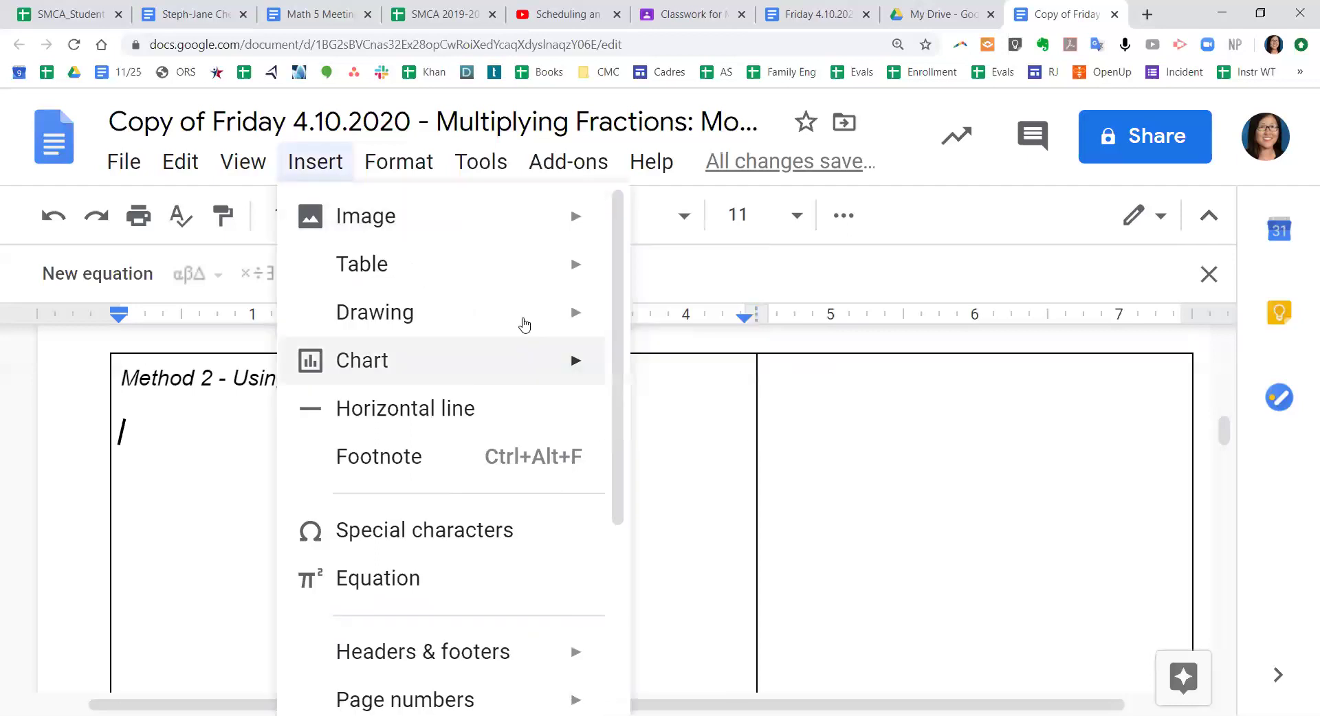
{"action": "mouse_move", "coordinate": [524, 319]}
{"action": "left_click", "coordinate": [669, 323]}
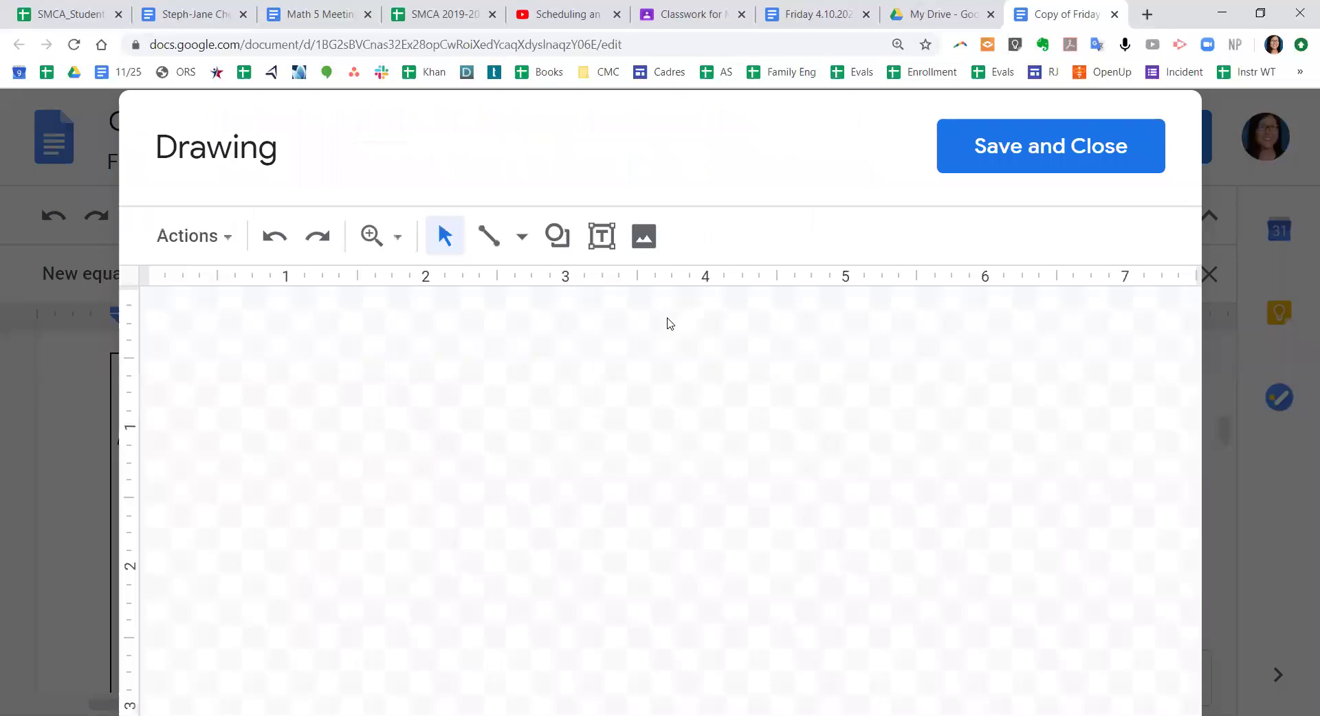
Draw a rectangle about 1.9 inches wide and 1.6 inches tall near the top of the drawing canvas.
{"action": "left_click", "coordinate": [553, 240]}
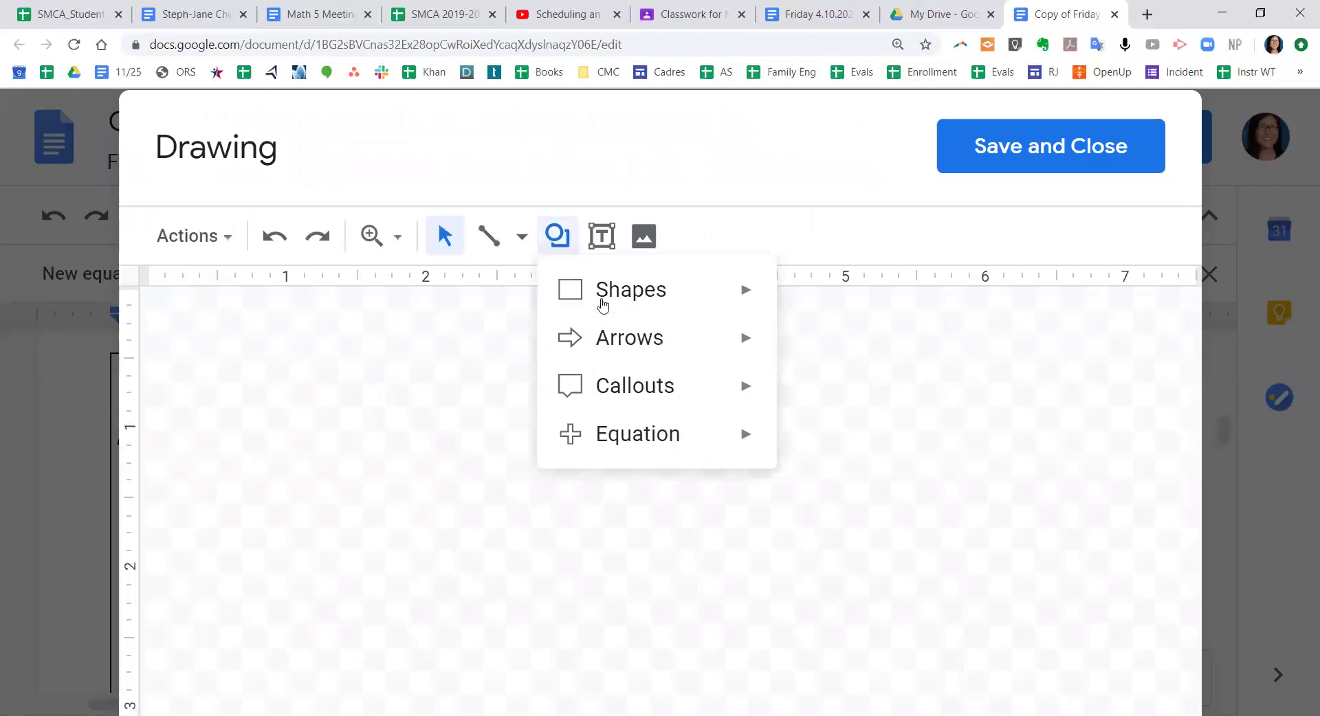
{"action": "mouse_move", "coordinate": [602, 305]}
{"action": "left_click", "coordinate": [787, 295]}
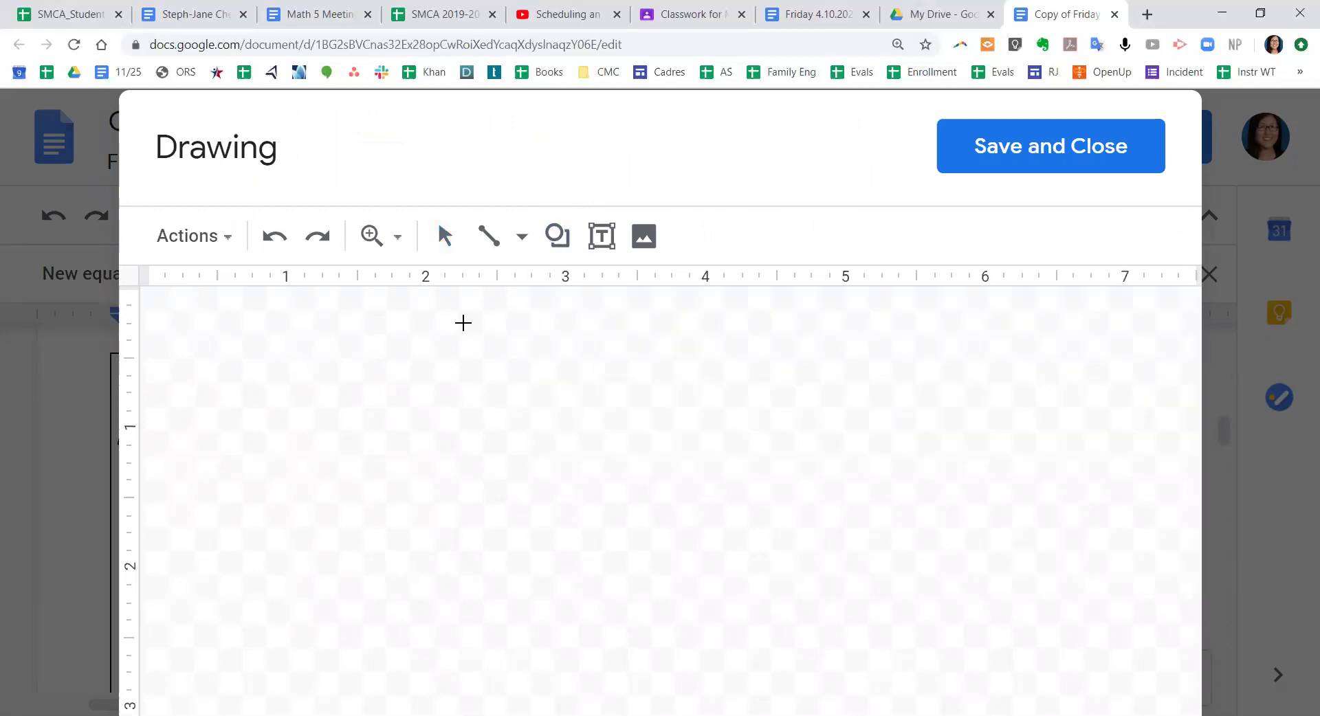
{"action": "mouse_move", "coordinate": [400, 304]}
{"action": "left_mouse_down"}
{"action": "mouse_move", "coordinate": [639, 527]}
{"action": "mouse_move", "coordinate": [671, 534]}
{"action": "left_mouse_up"}
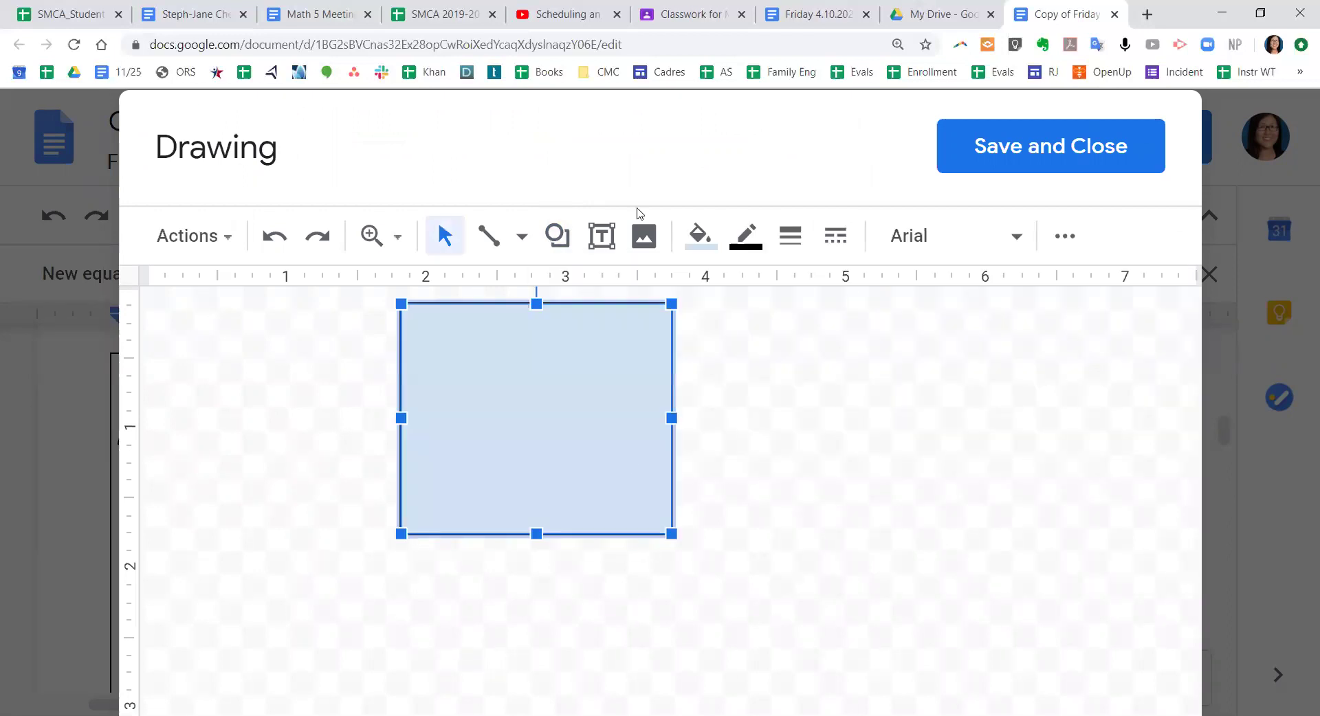
{"action": "left_click", "coordinate": [700, 236]}
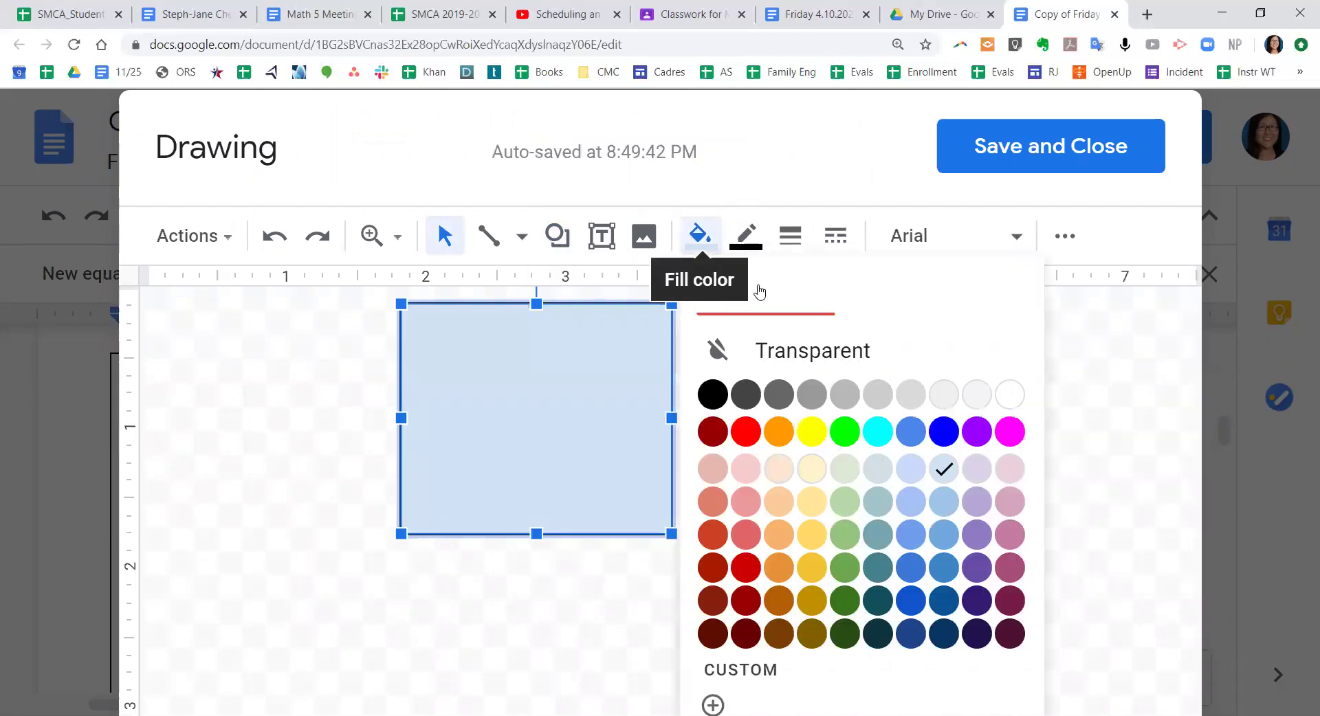
{"action": "left_click", "coordinate": [700, 238]}
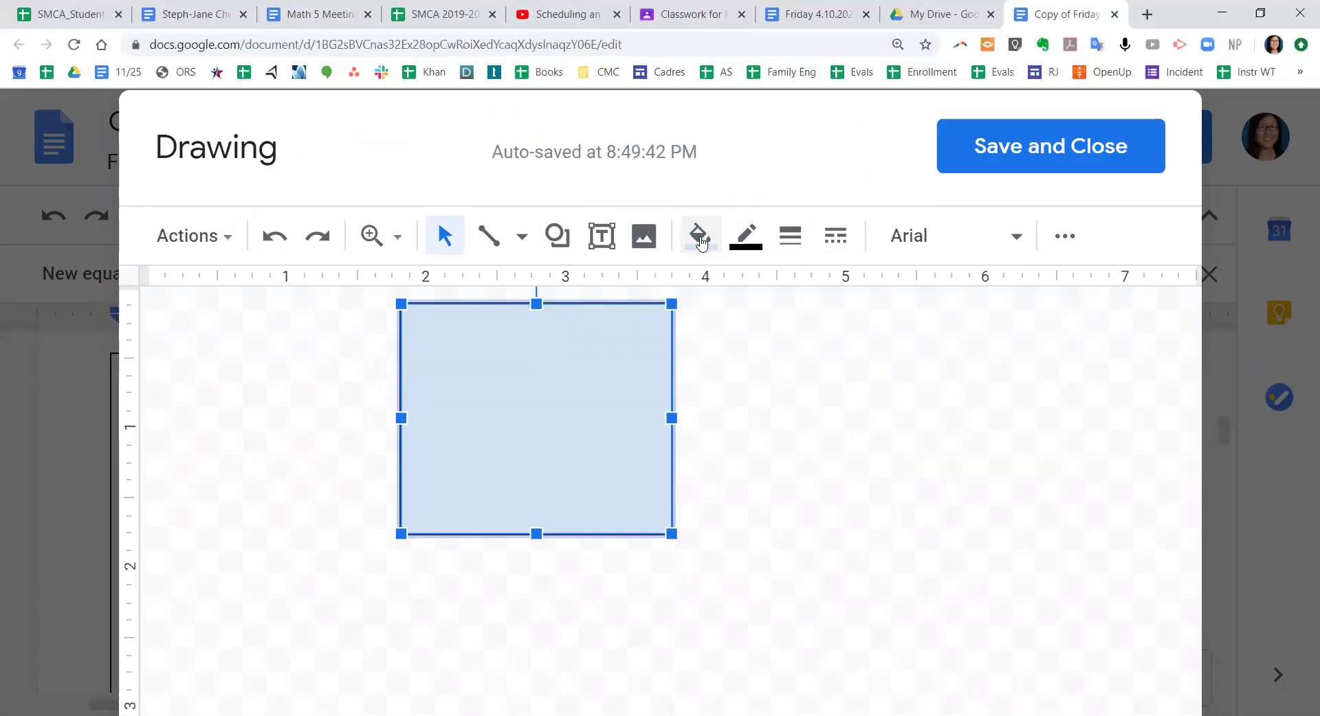
{"action": "left_click", "coordinate": [771, 449]}
{"action": "left_click", "coordinate": [581, 357]}
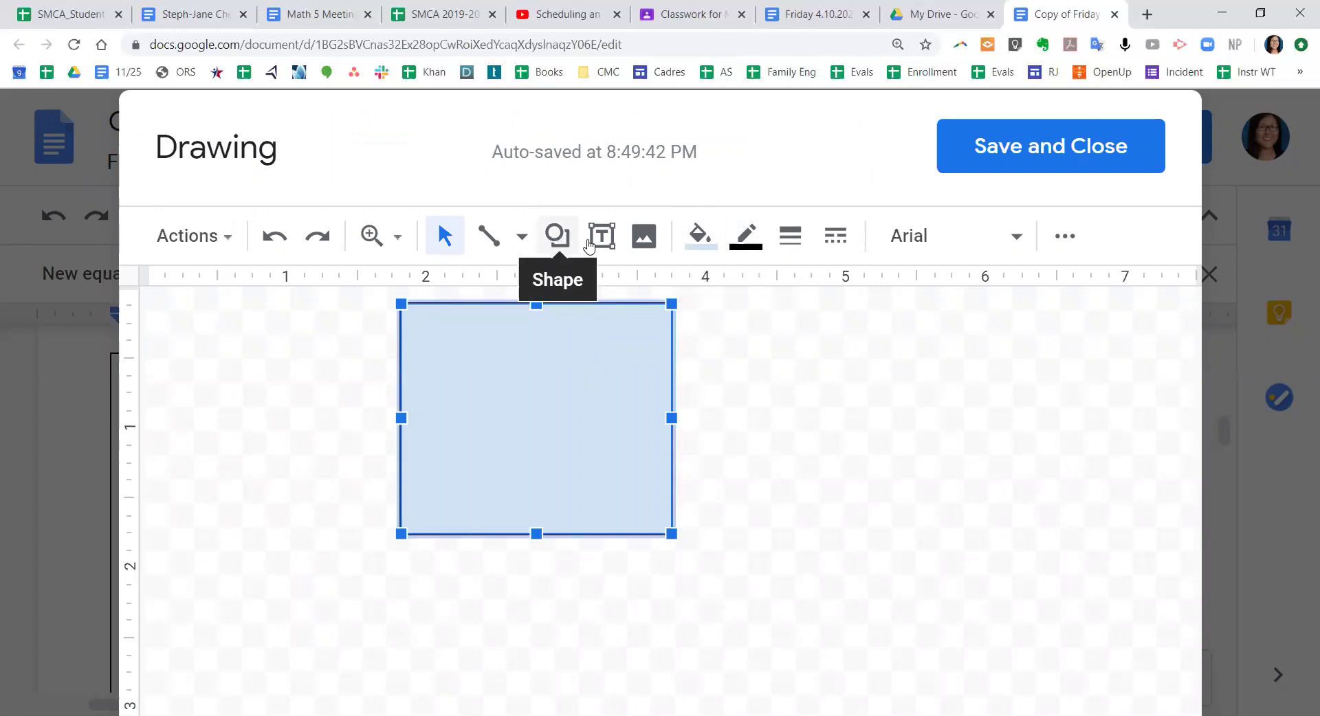
{"action": "left_click", "coordinate": [555, 238]}
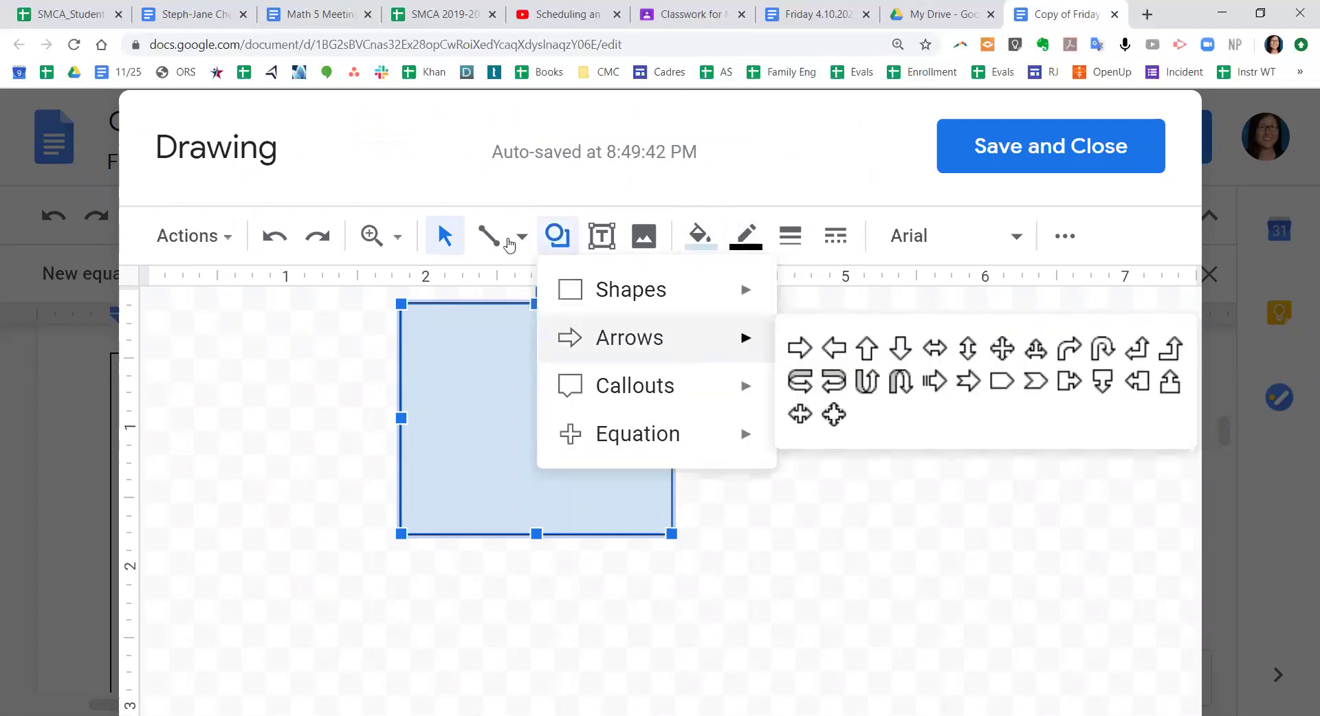
{"action": "left_click", "coordinate": [571, 176]}
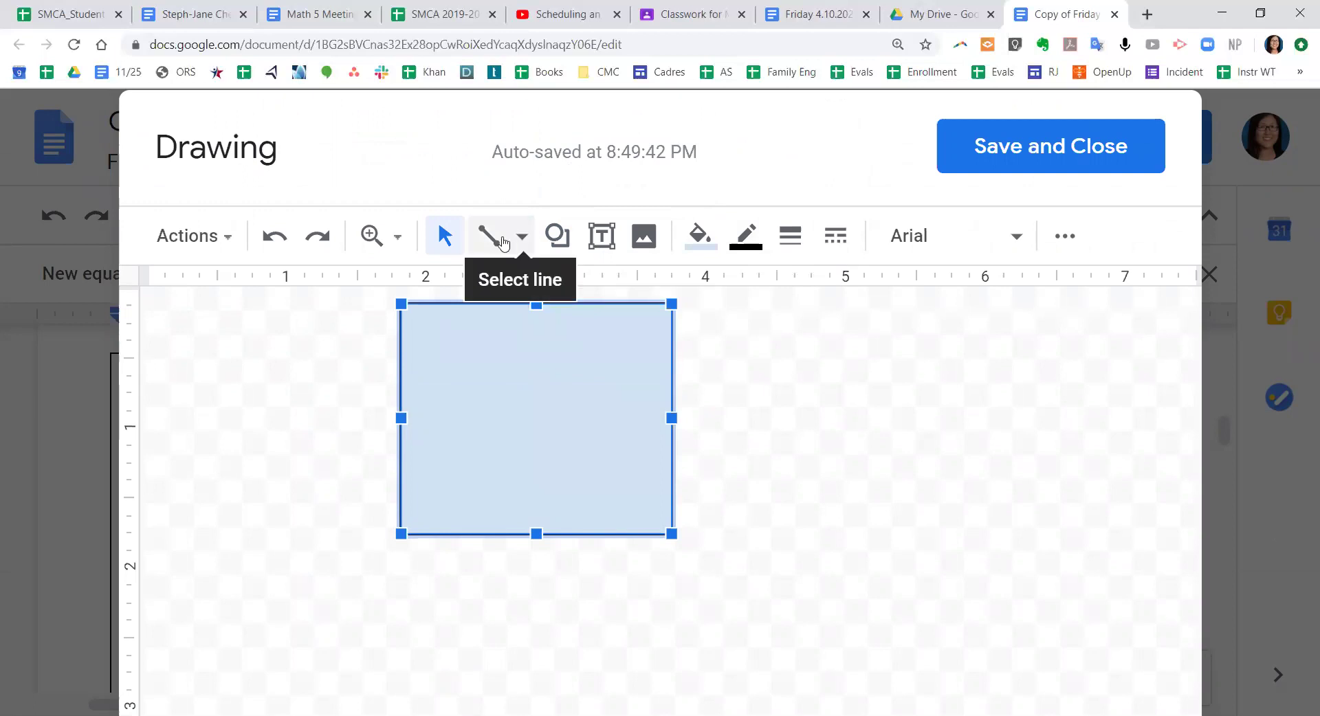
{"action": "left_click", "coordinate": [518, 241]}
{"action": "left_click", "coordinate": [518, 245]}
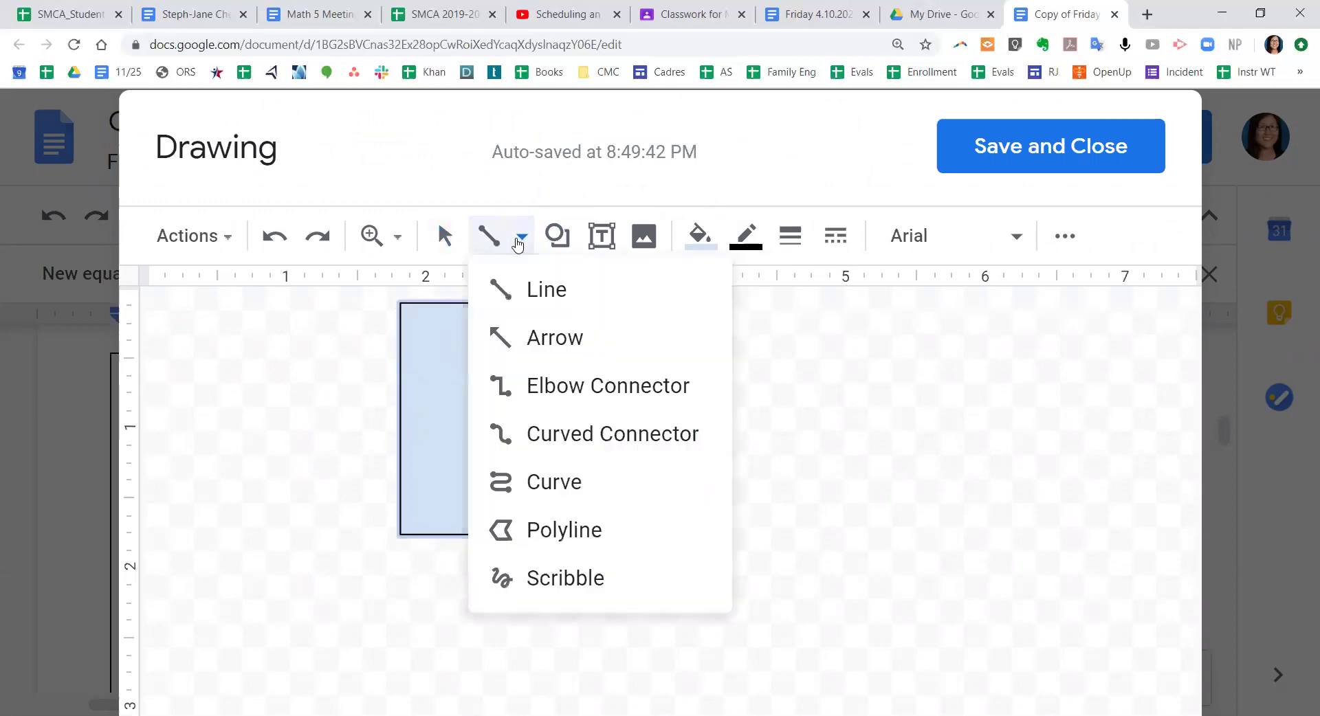
{"action": "left_click", "coordinate": [862, 396]}
{"action": "left_click_drag", "start_coordinate": [862, 396], "coordinate": [1008, 539]}
{"action": "key", "text": "ctrl+a"}
{"action": "key", "text": "Delete"}
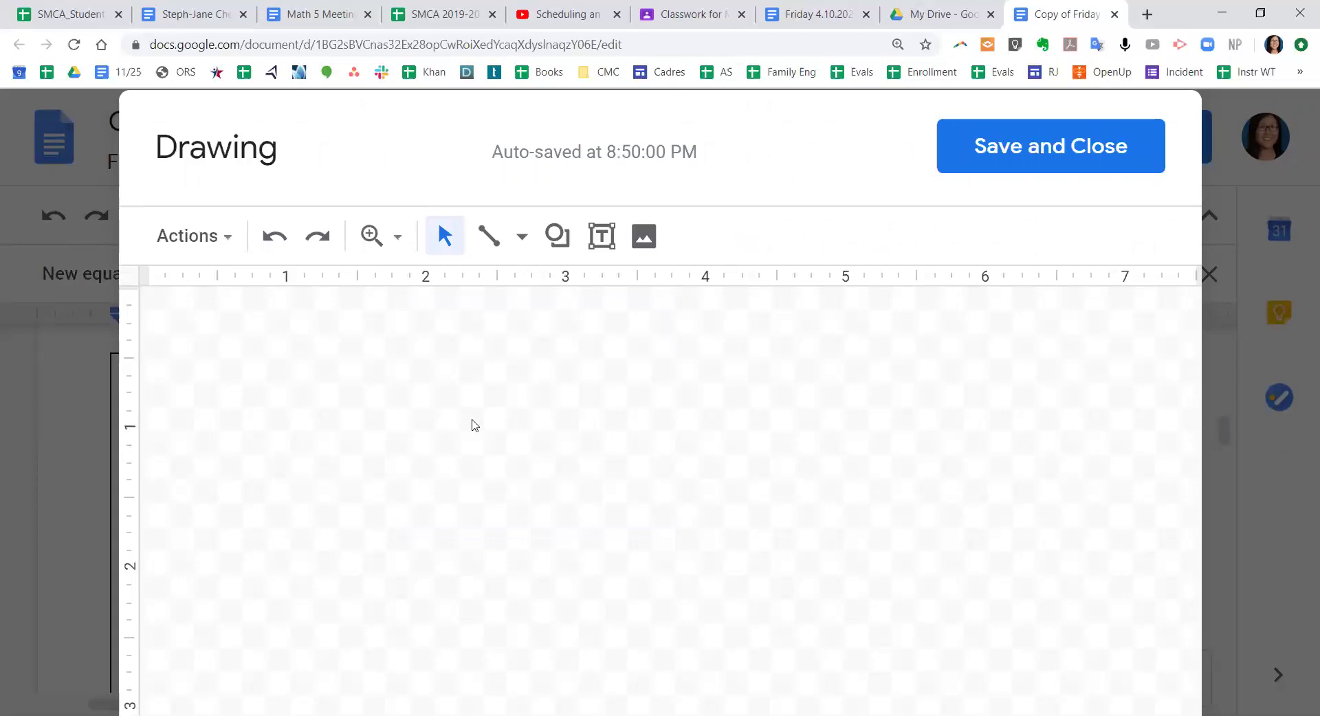
{"action": "key", "text": "ctrl+z"}
Draw two vertical lines across the full height of the rectangle to split it into three columns.
{"action": "left_click", "coordinate": [522, 237]}
{"action": "left_click", "coordinate": [530, 288]}
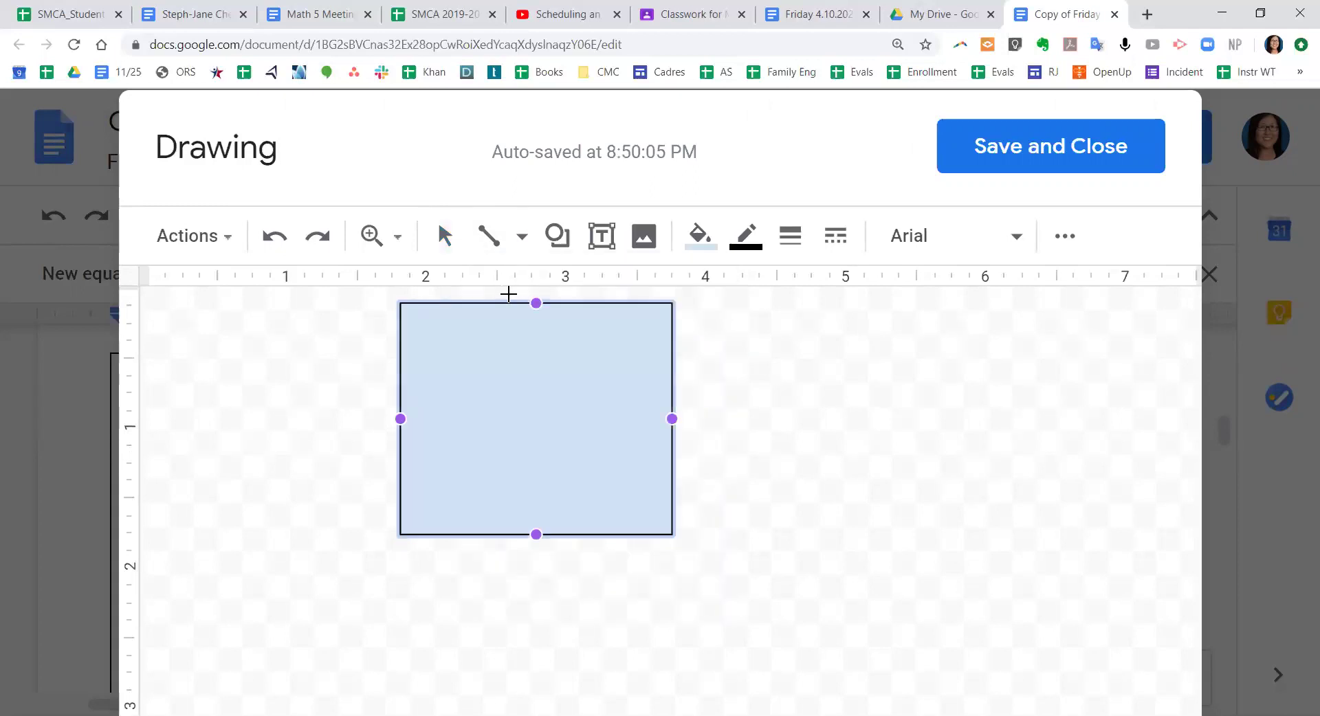
{"action": "left_click_drag", "start_coordinate": [488, 297], "coordinate": [489, 542]}
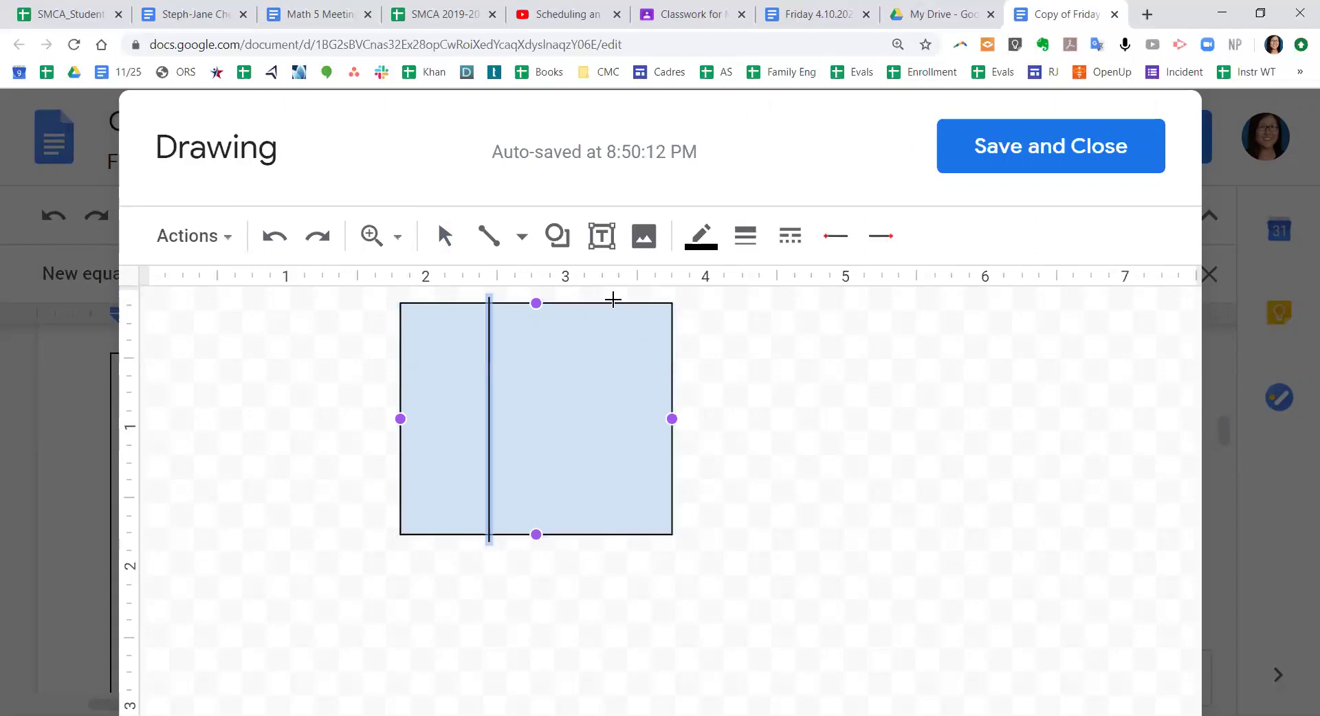
{"action": "left_click_drag", "start_coordinate": [589, 297], "coordinate": [588, 545]}
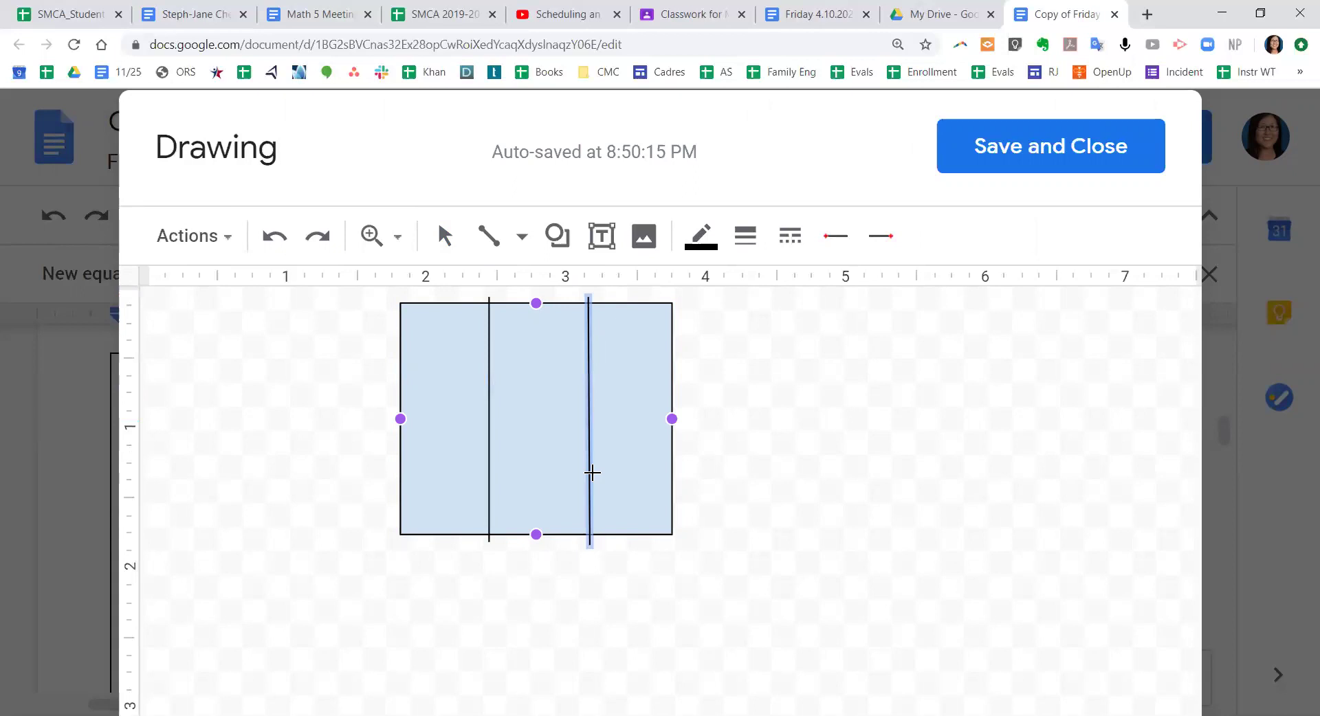
{"action": "left_click", "coordinate": [588, 473]}
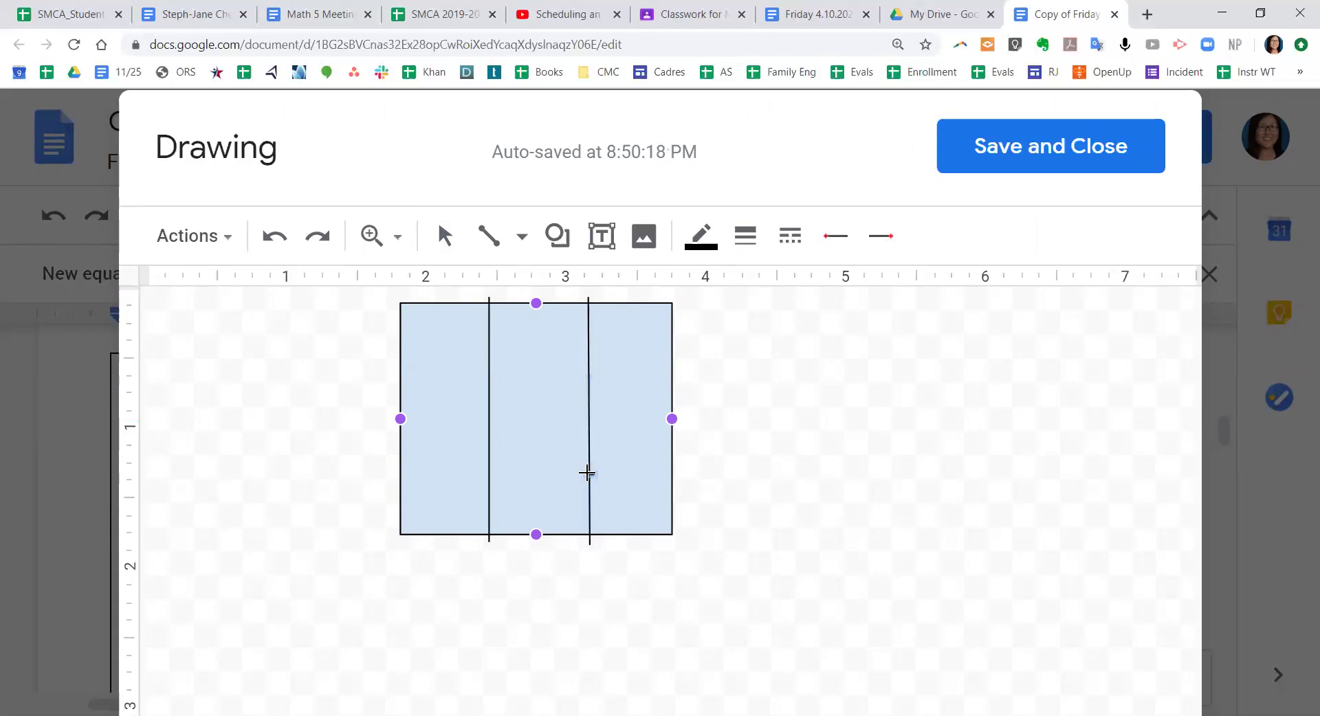
{"action": "left_click_drag", "start_coordinate": [586, 473], "coordinate": [731, 617]}
{"action": "left_click", "coordinate": [590, 463]}
{"action": "left_click_drag", "start_coordinate": [587, 468], "coordinate": [579, 468]}
{"action": "left_click", "coordinate": [677, 558]}
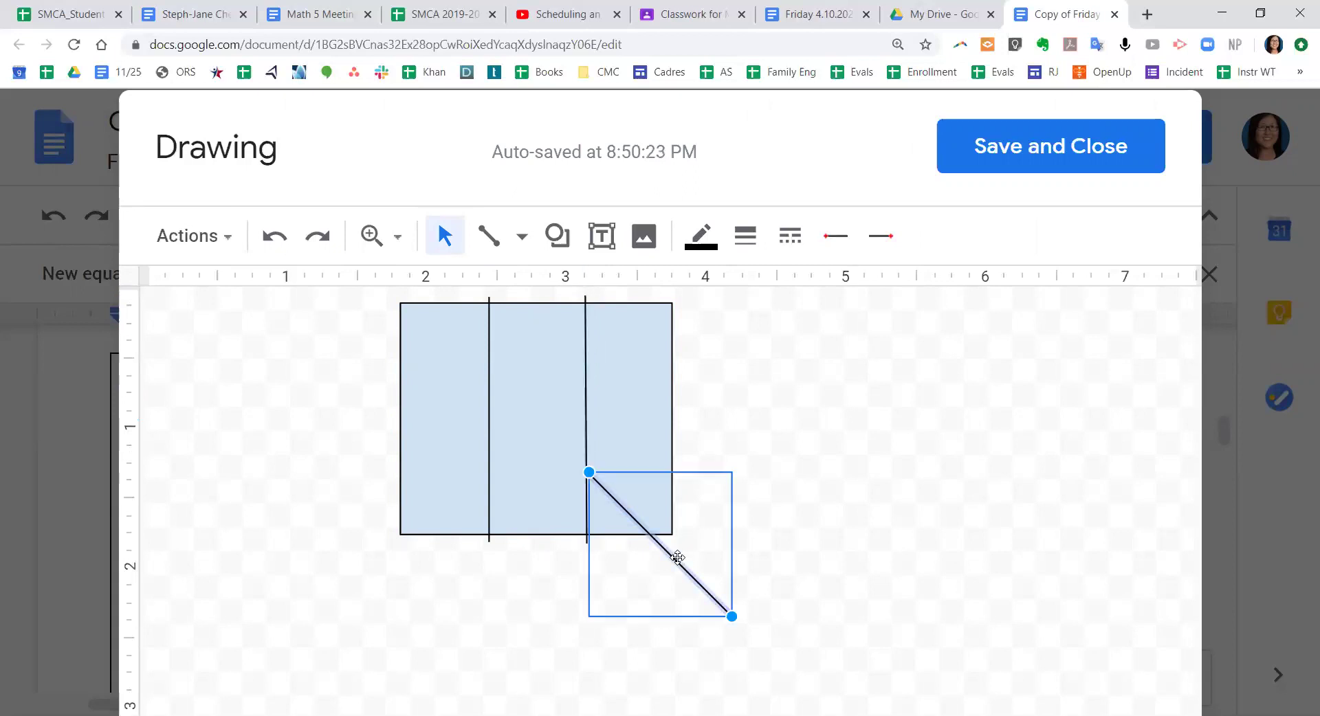
{"action": "key", "text": "Delete"}
{"action": "left_click", "coordinate": [590, 475]}
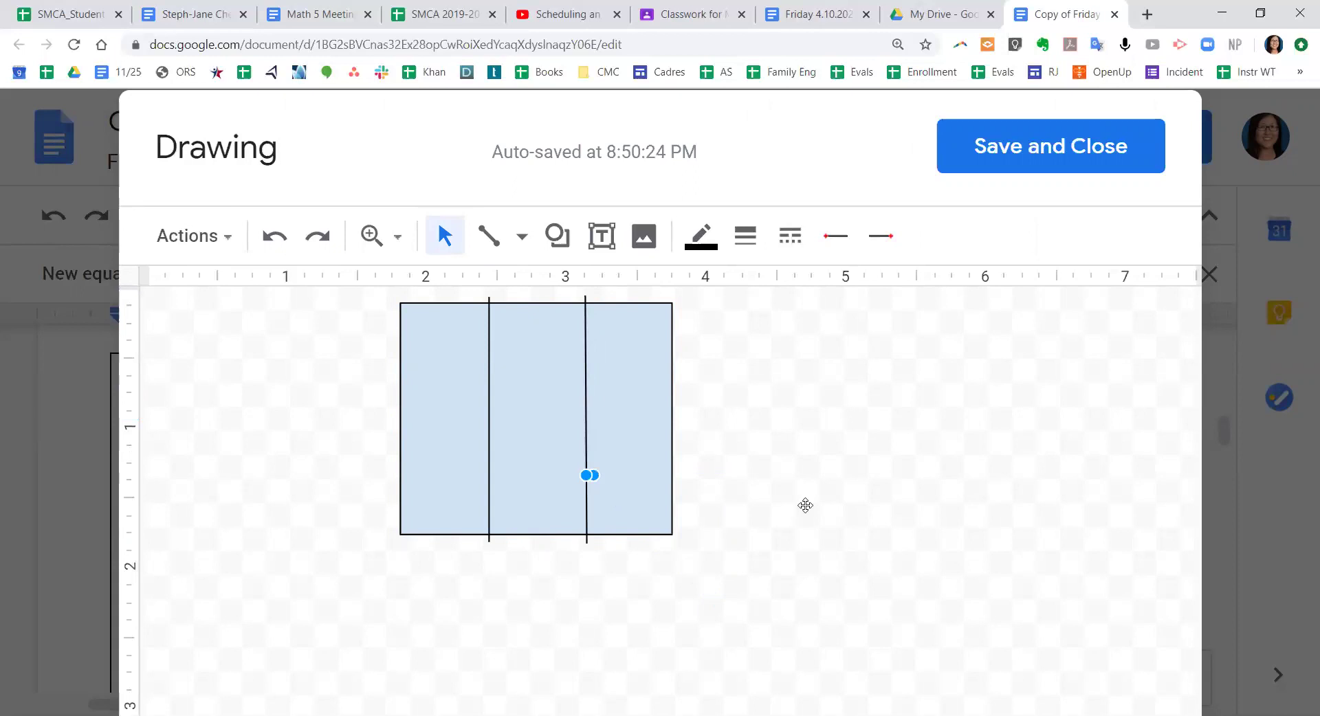
{"action": "key", "text": "Delete"}
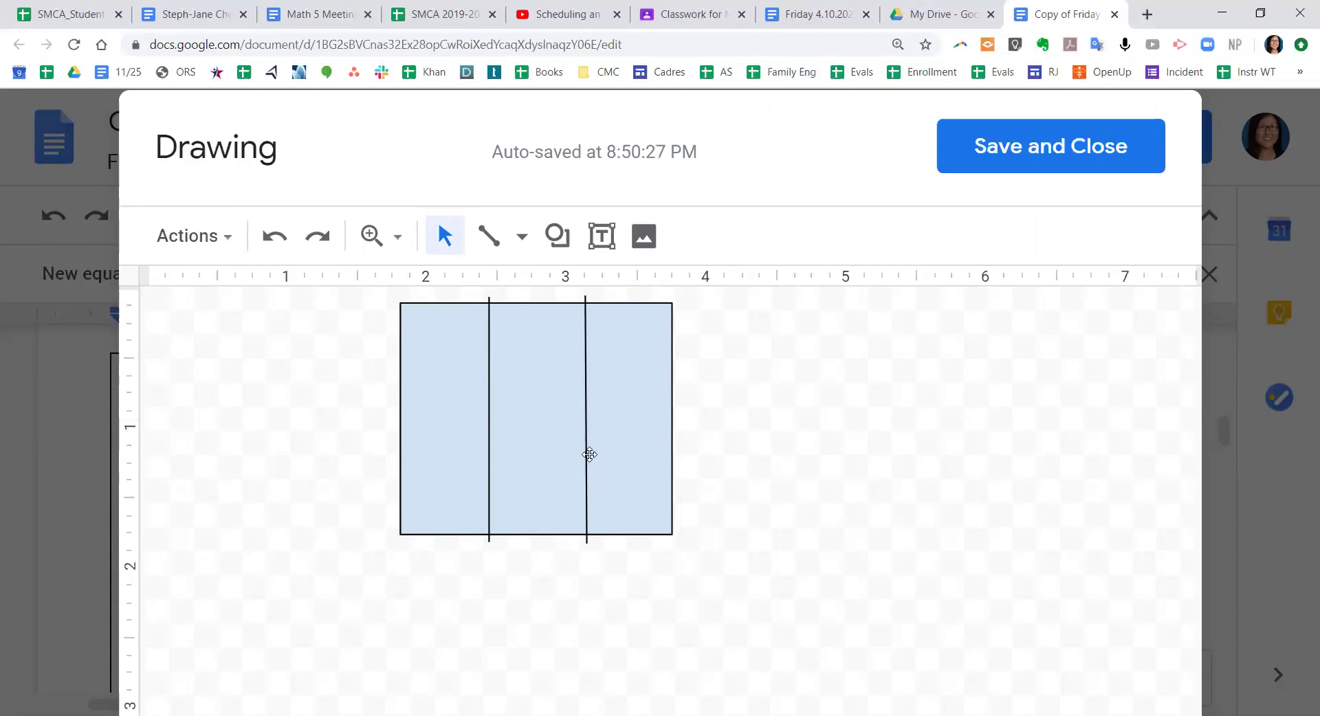
Move both vertical lines slightly left so the rectangle is divided into three roughly equal columns.
{"action": "left_click", "coordinate": [589, 455]}
{"action": "key", "text": "Left"}
{"action": "left_click", "coordinate": [491, 442]}
{"action": "key", "text": "Left"}
{"action": "left_click", "coordinate": [573, 436]}
{"action": "left_click", "coordinate": [852, 461]}
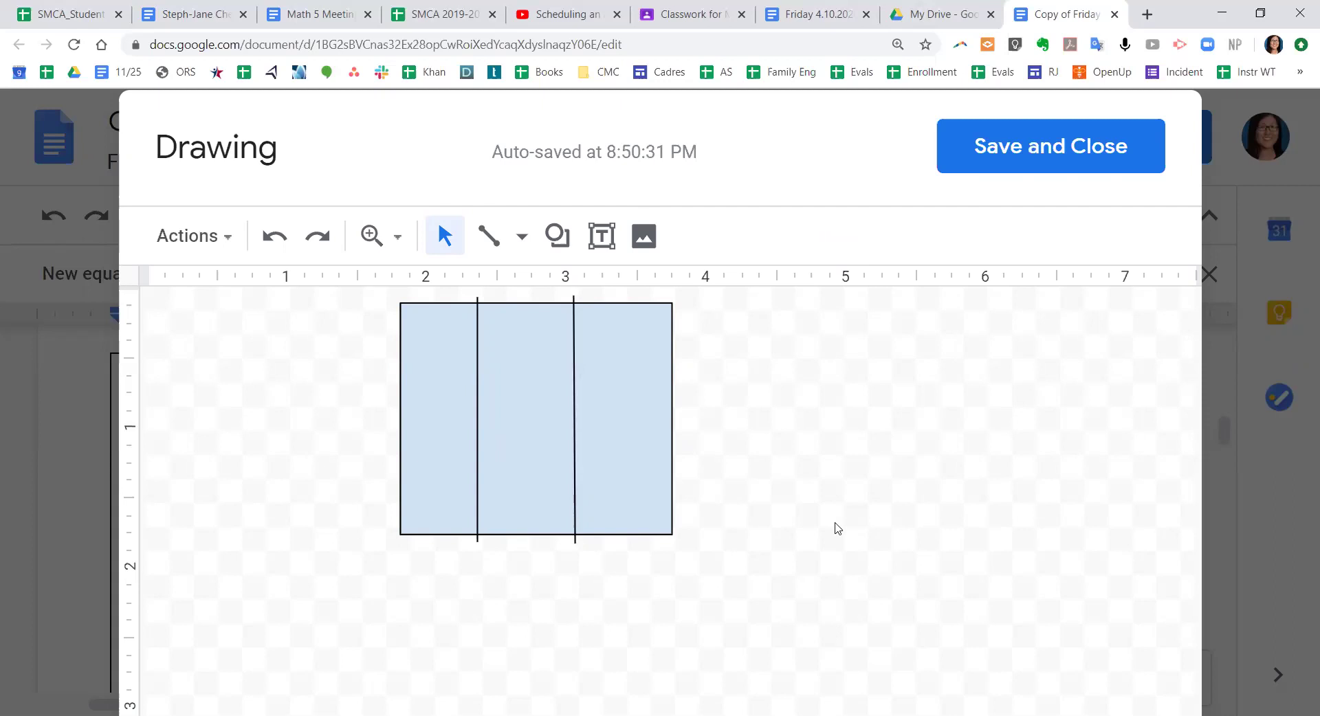
{"action": "left_click", "coordinate": [576, 249]}
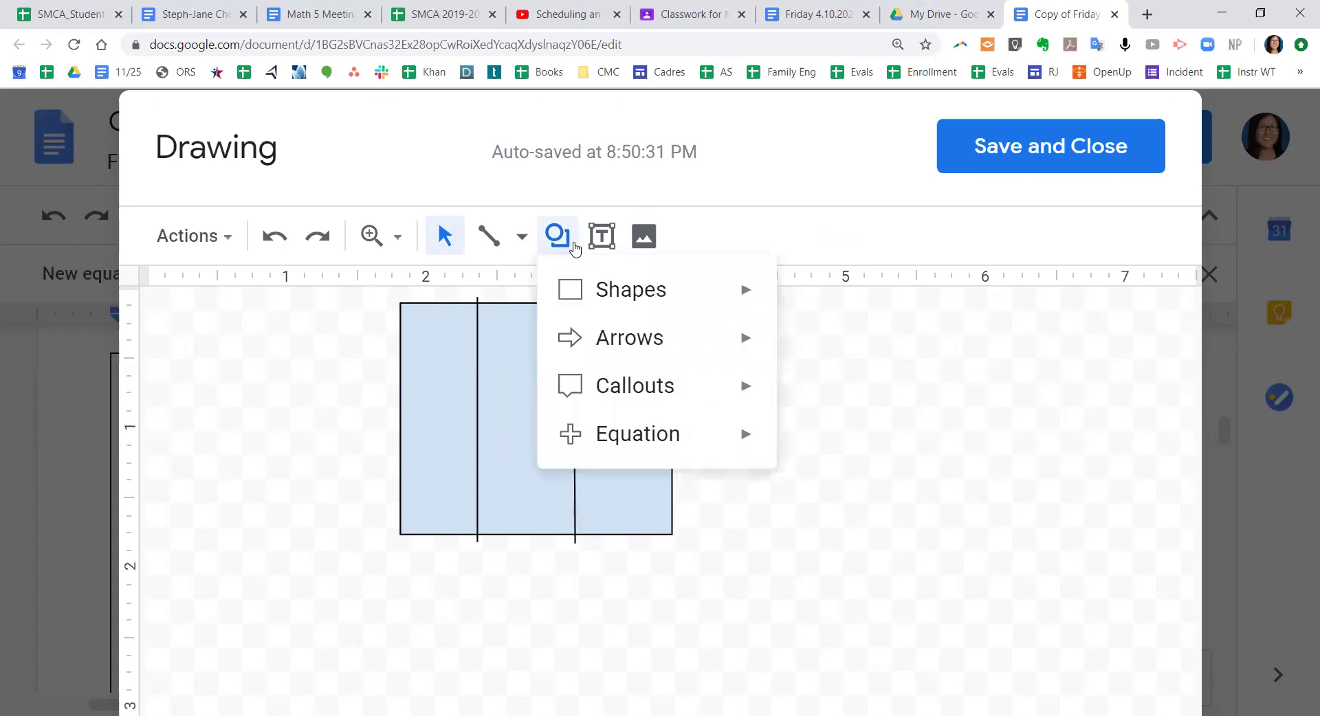
{"action": "left_click", "coordinate": [519, 240]}
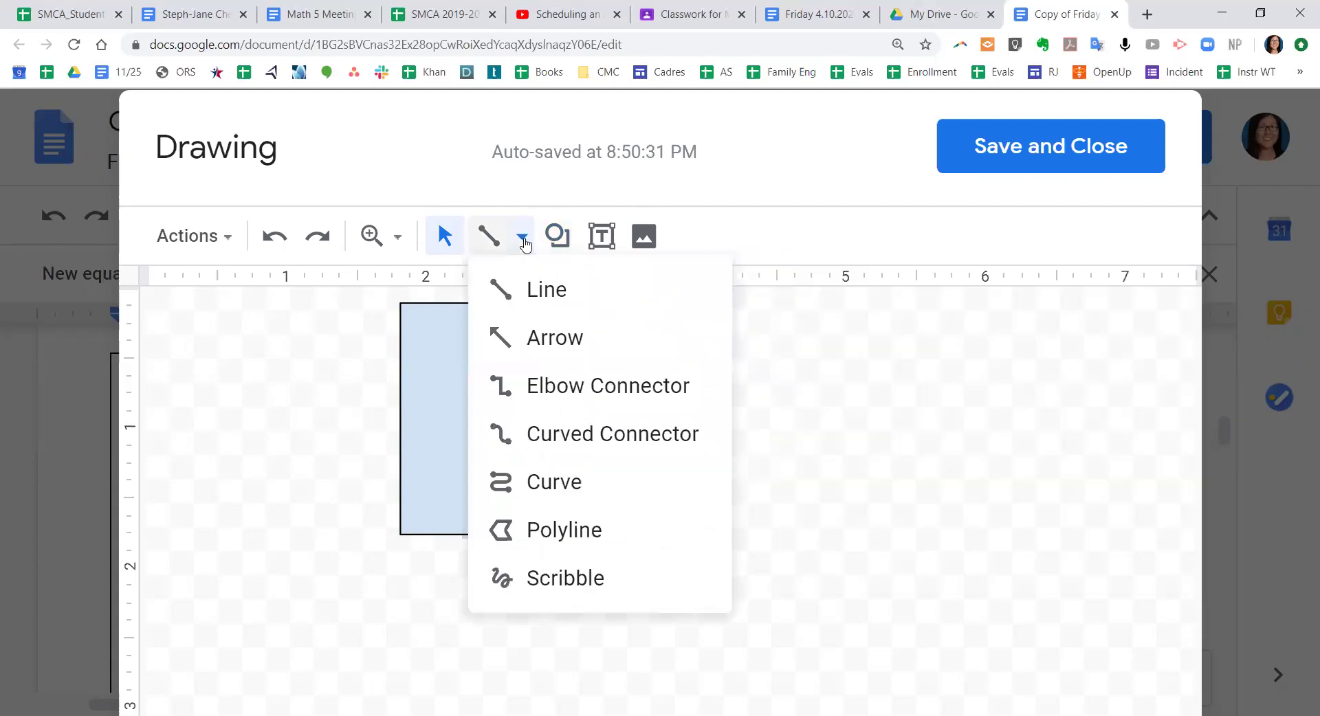
{"action": "left_click", "coordinate": [524, 241]}
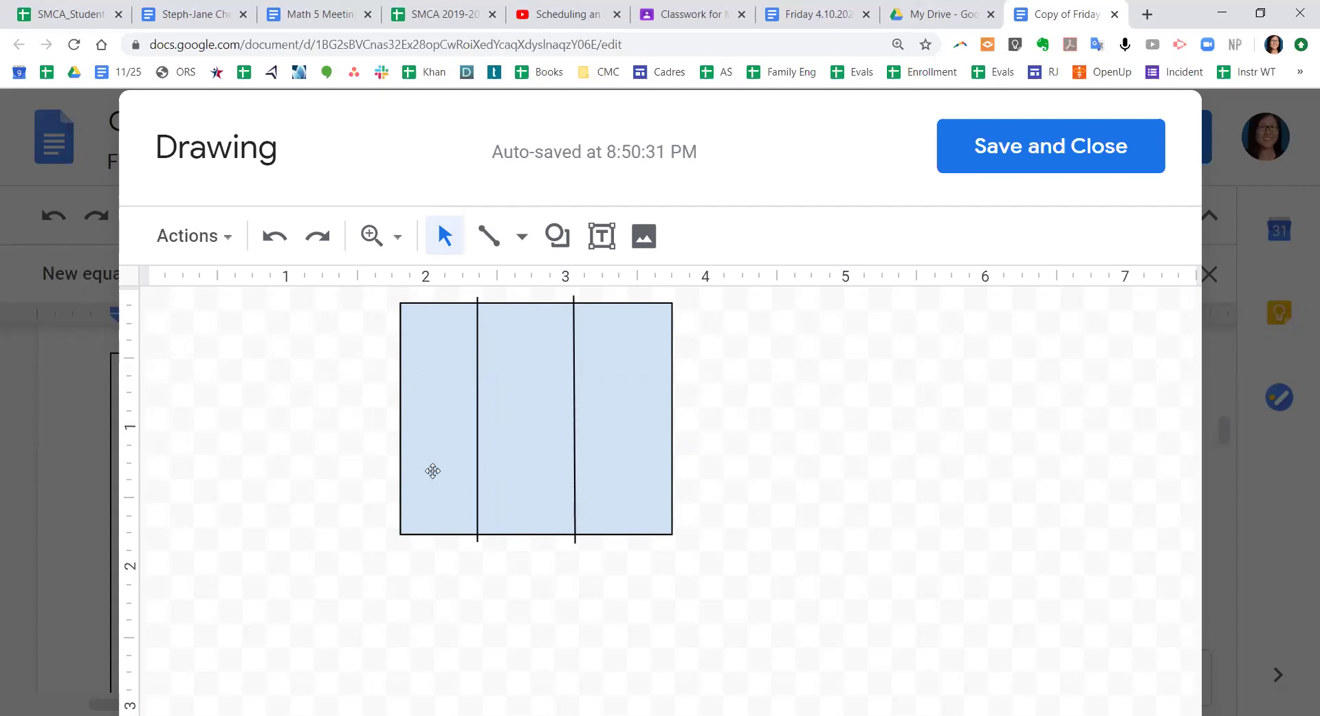
Add a text box reading 1/3 below the first column of the rectangle.
{"action": "left_click", "coordinate": [601, 237]}
{"action": "left_click_drag", "start_coordinate": [405, 541], "coordinate": [479, 611]}
{"action": "type", "text": "1/3"}
{"action": "left_click", "coordinate": [912, 541]}
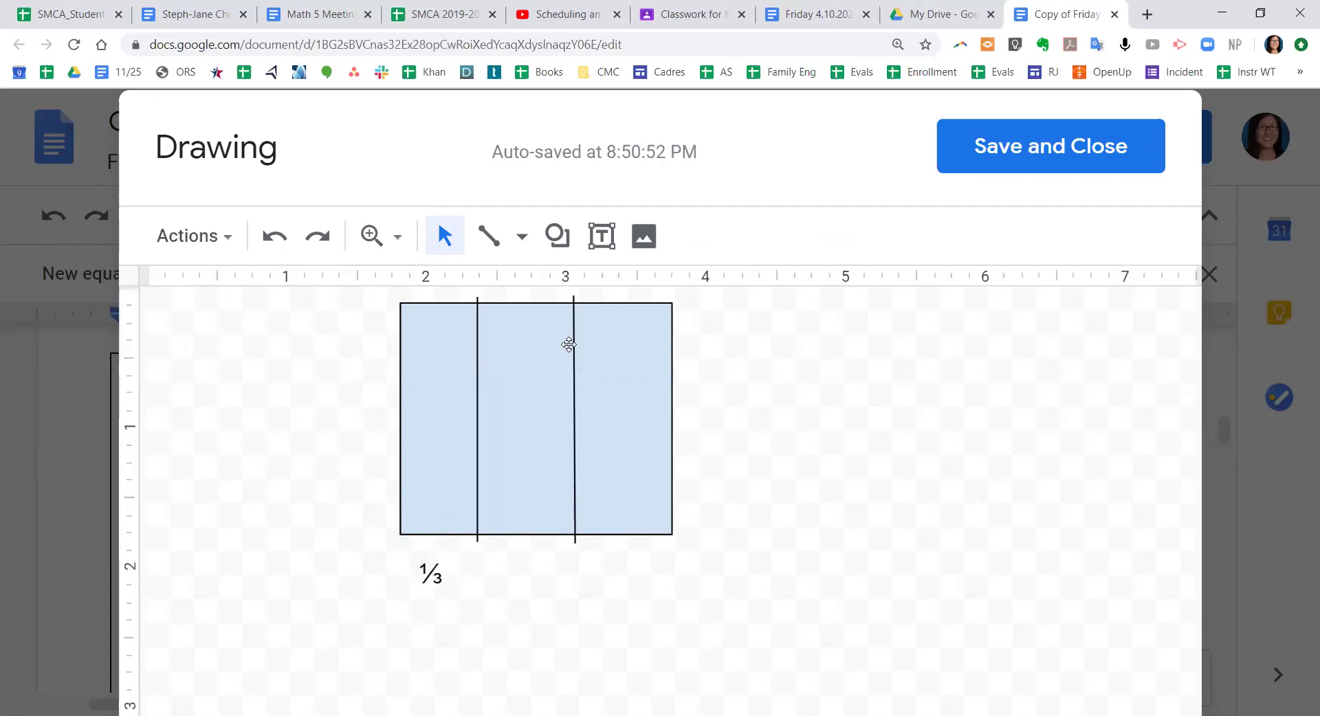
Draw a horizontal line about 2.3 inches long across the upper part of the rectangle and colour it red.
{"action": "left_click", "coordinate": [522, 238]}
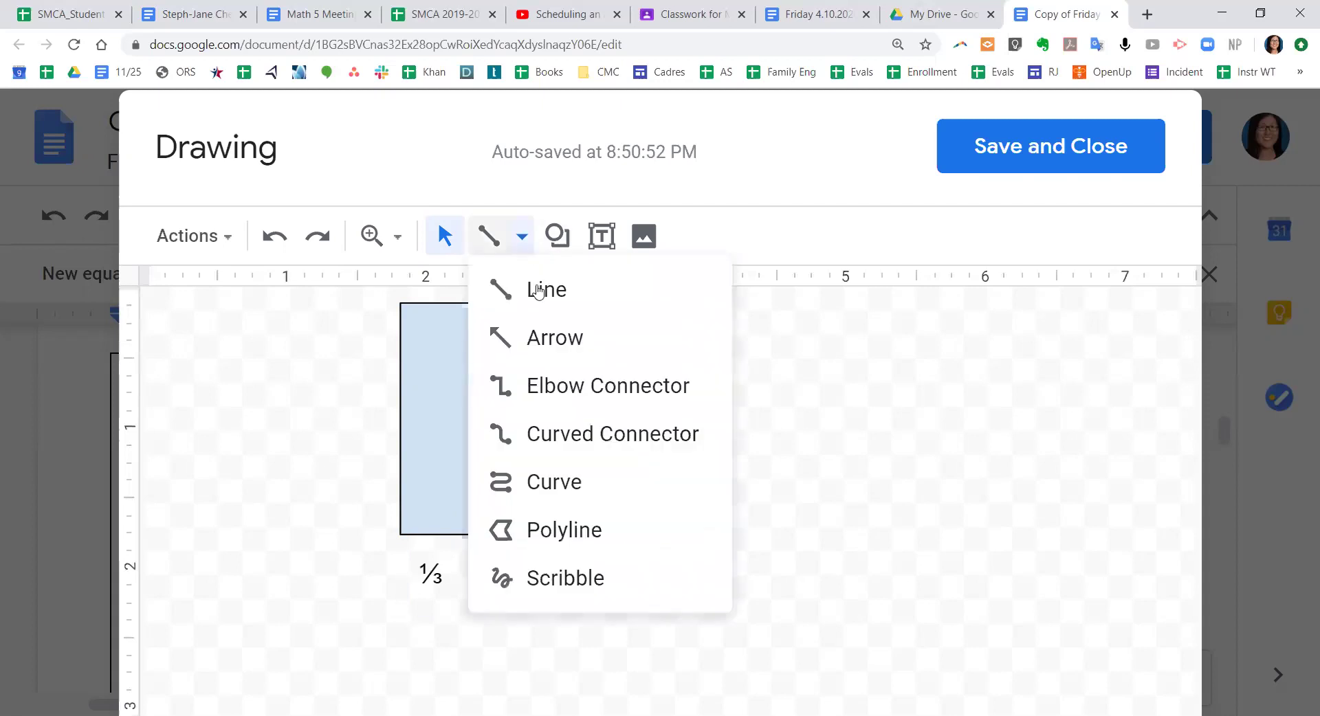
{"action": "key", "text": "Down"}
{"action": "key", "text": "Return"}
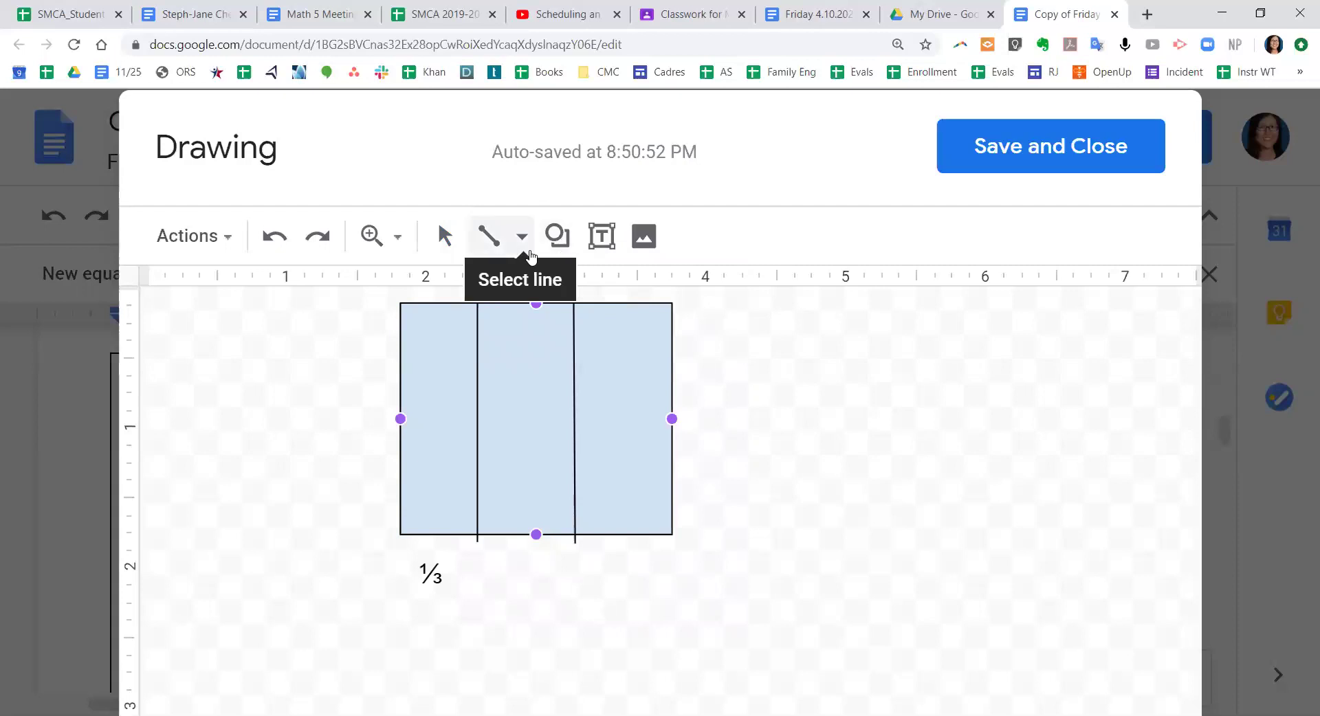
{"action": "mouse_move", "coordinate": [383, 346]}
{"action": "left_mouse_down"}
{"action": "mouse_move", "coordinate": [662, 332]}
{"action": "mouse_move", "coordinate": [702, 345]}
{"action": "left_mouse_up"}
{"action": "left_click", "coordinate": [701, 242]}
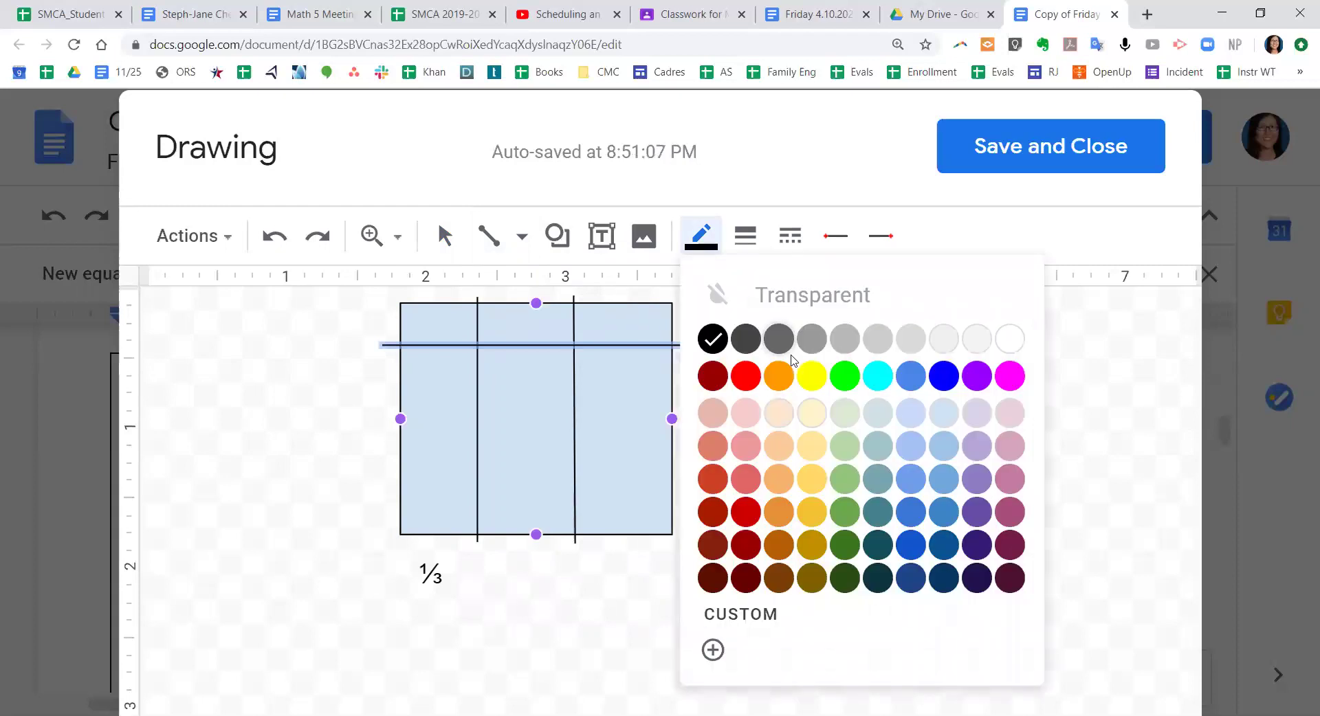
{"action": "left_click", "coordinate": [752, 378]}
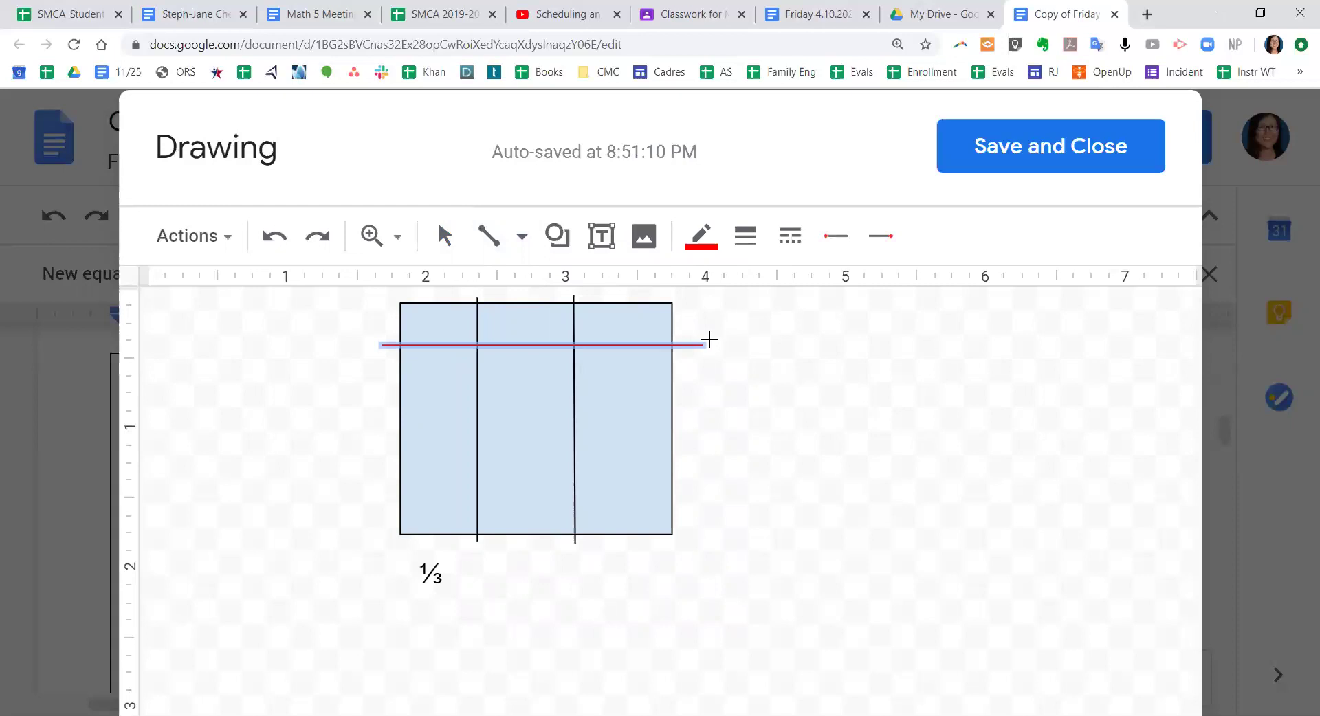
{"action": "left_click", "coordinate": [689, 348]}
{"action": "key", "text": "ctrl+z"}
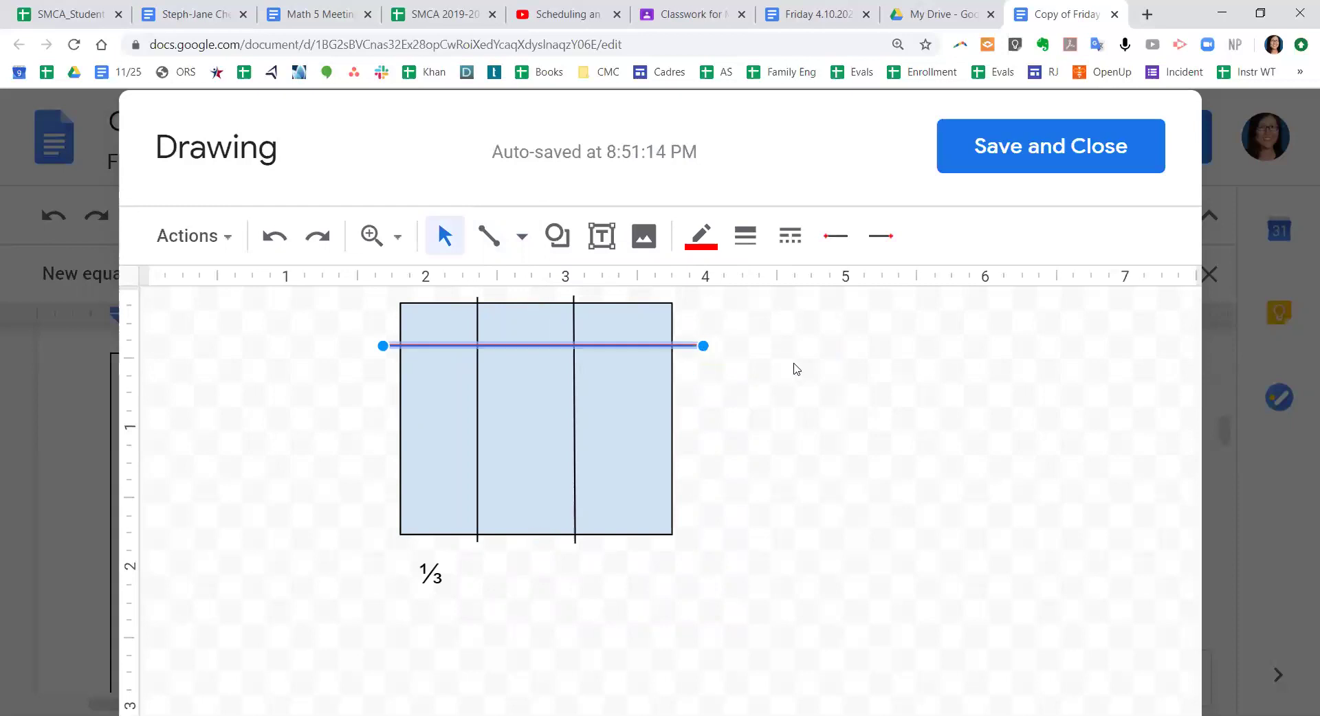
{"action": "left_click", "coordinate": [750, 352]}
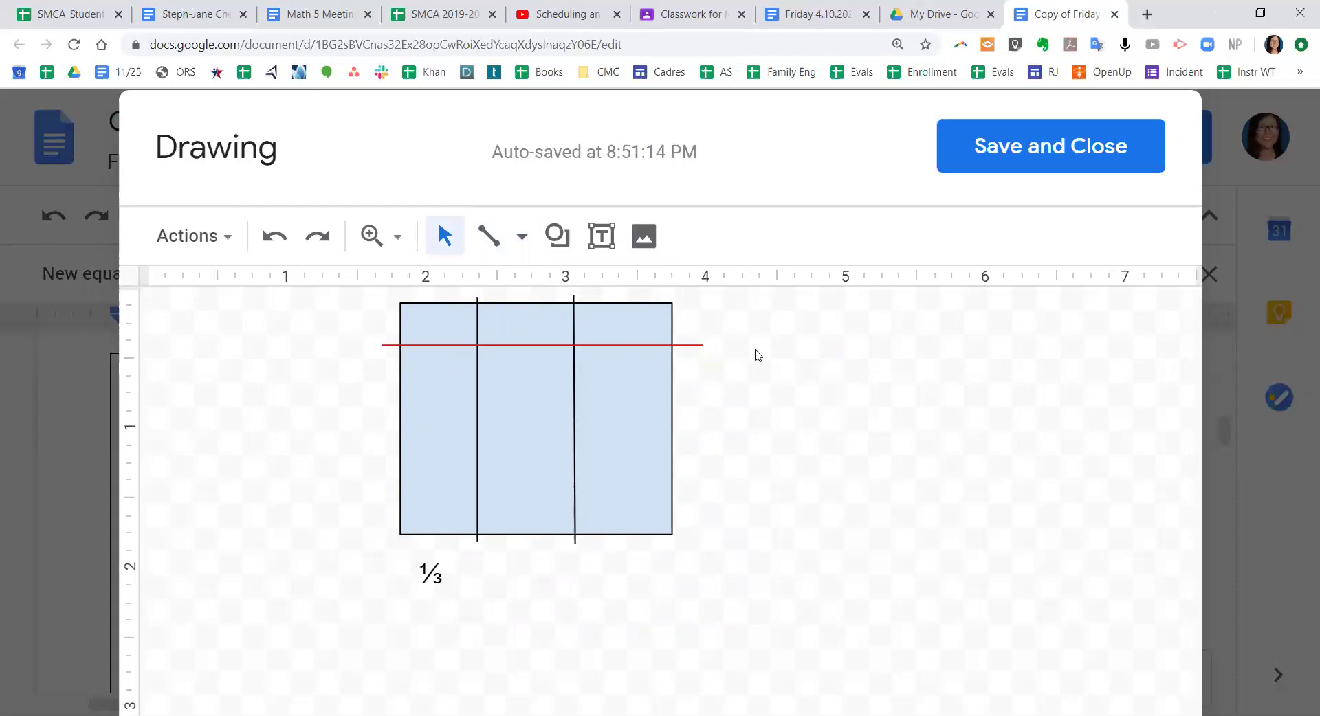
Copy the red horizontal line and paste three copies of it into the drawing.
{"action": "left_click", "coordinate": [695, 345]}
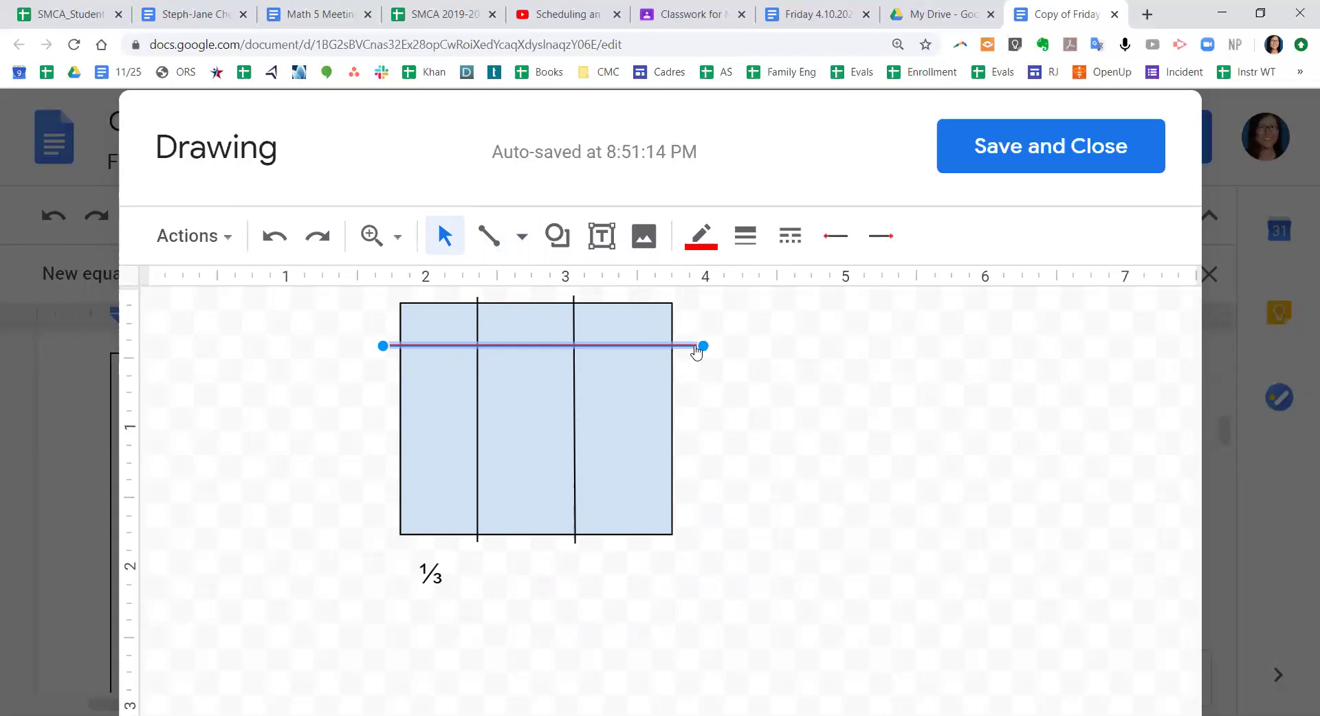
{"action": "right_click", "coordinate": [696, 350]}
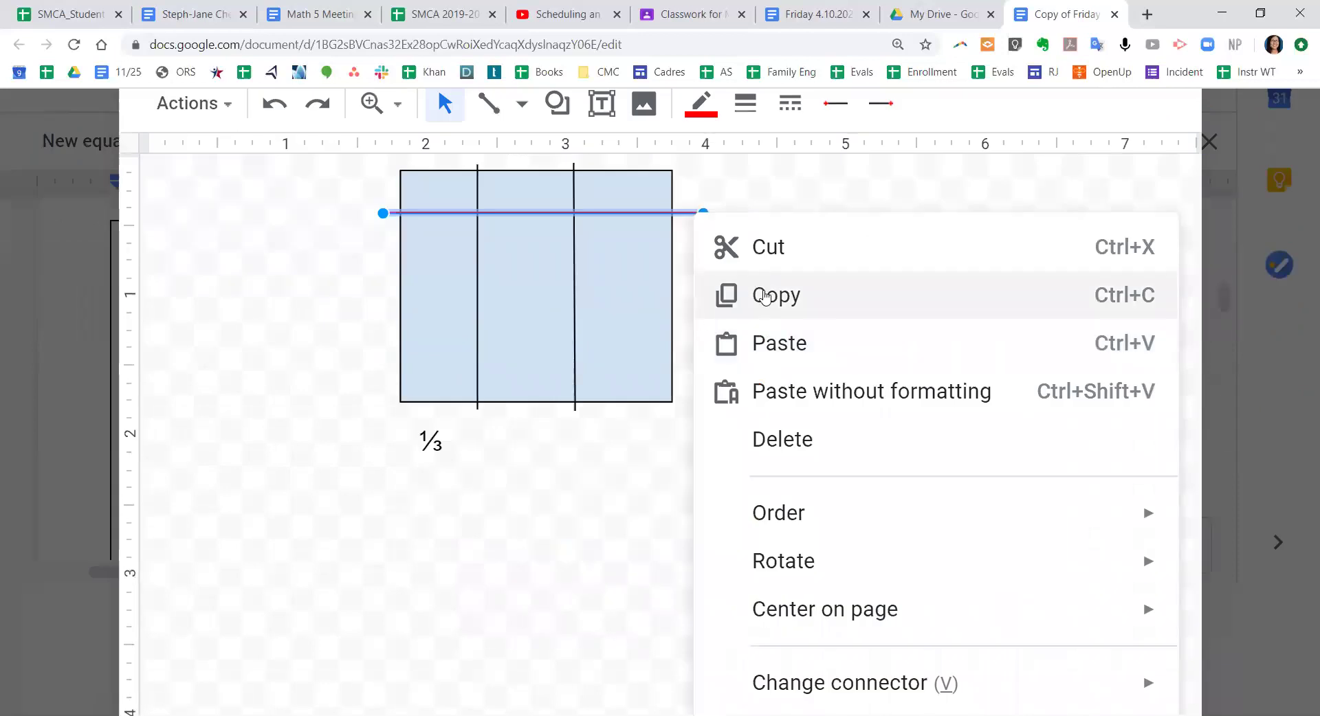
{"action": "left_click", "coordinate": [777, 297]}
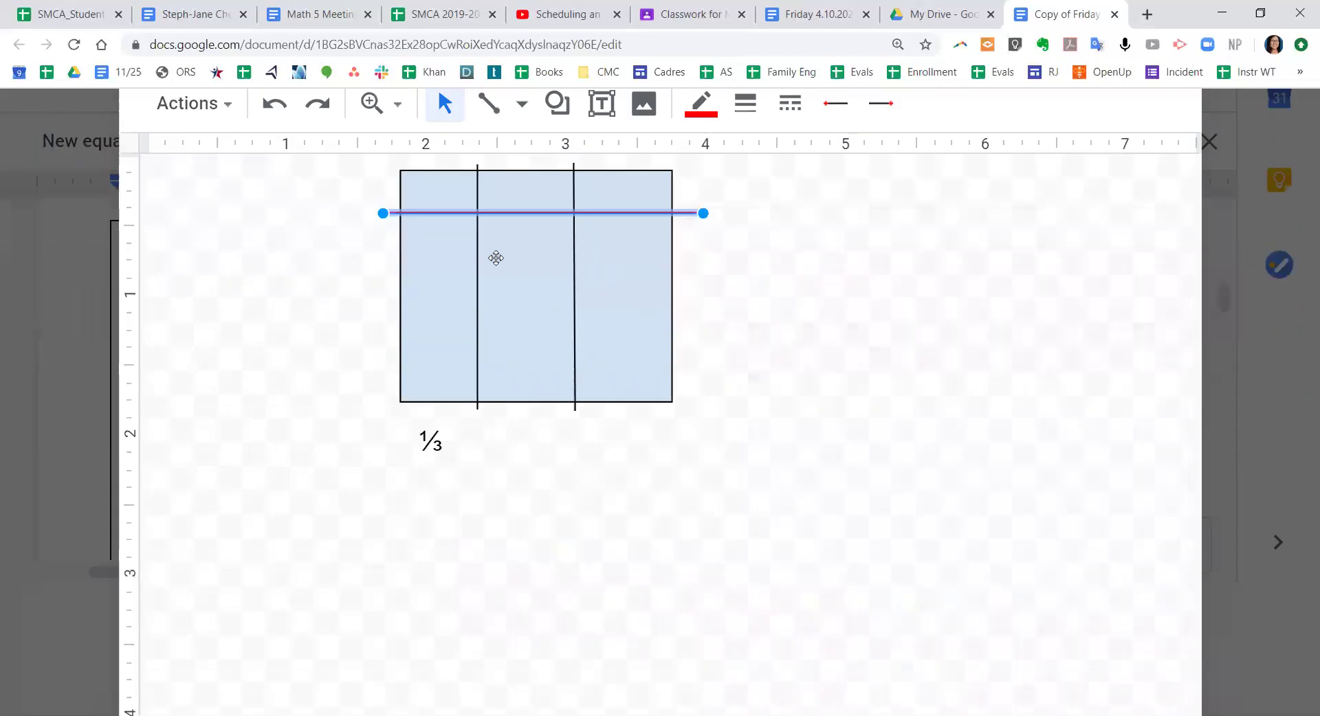
{"action": "right_click", "coordinate": [442, 259]}
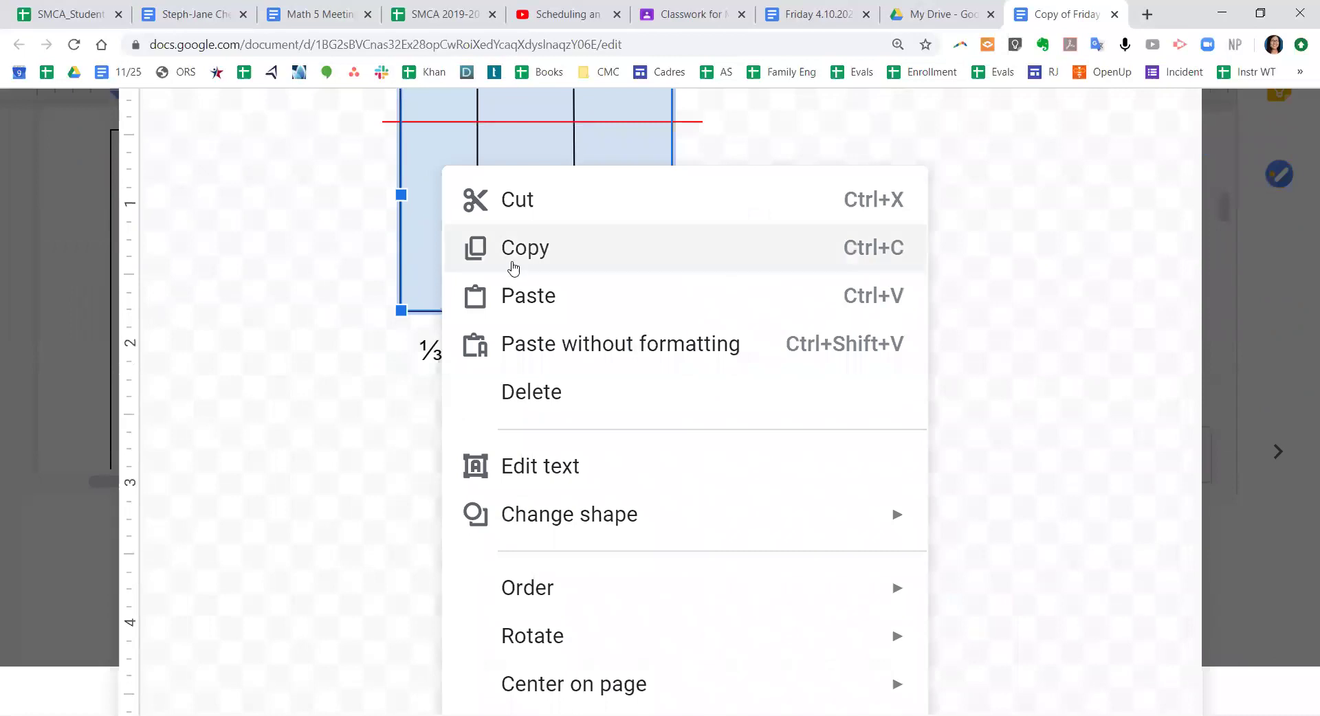
{"action": "left_click", "coordinate": [472, 297]}
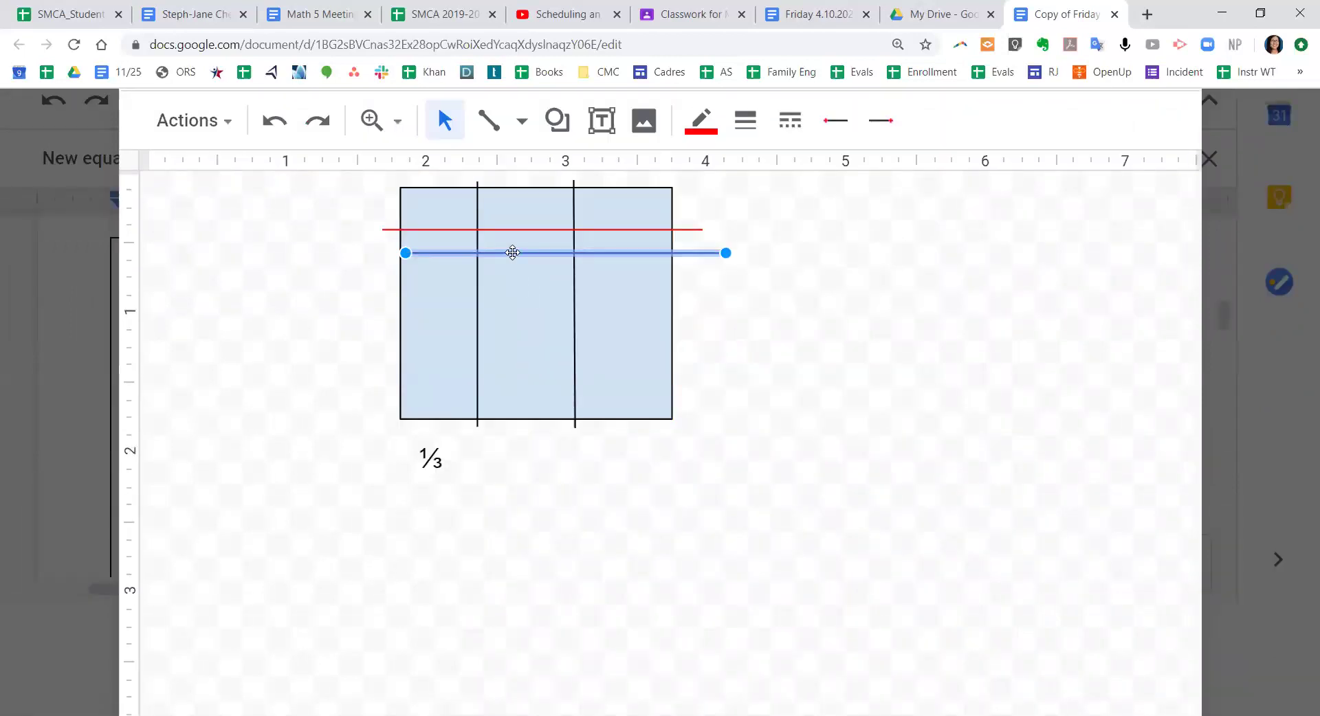
{"action": "right_click", "coordinate": [510, 254]}
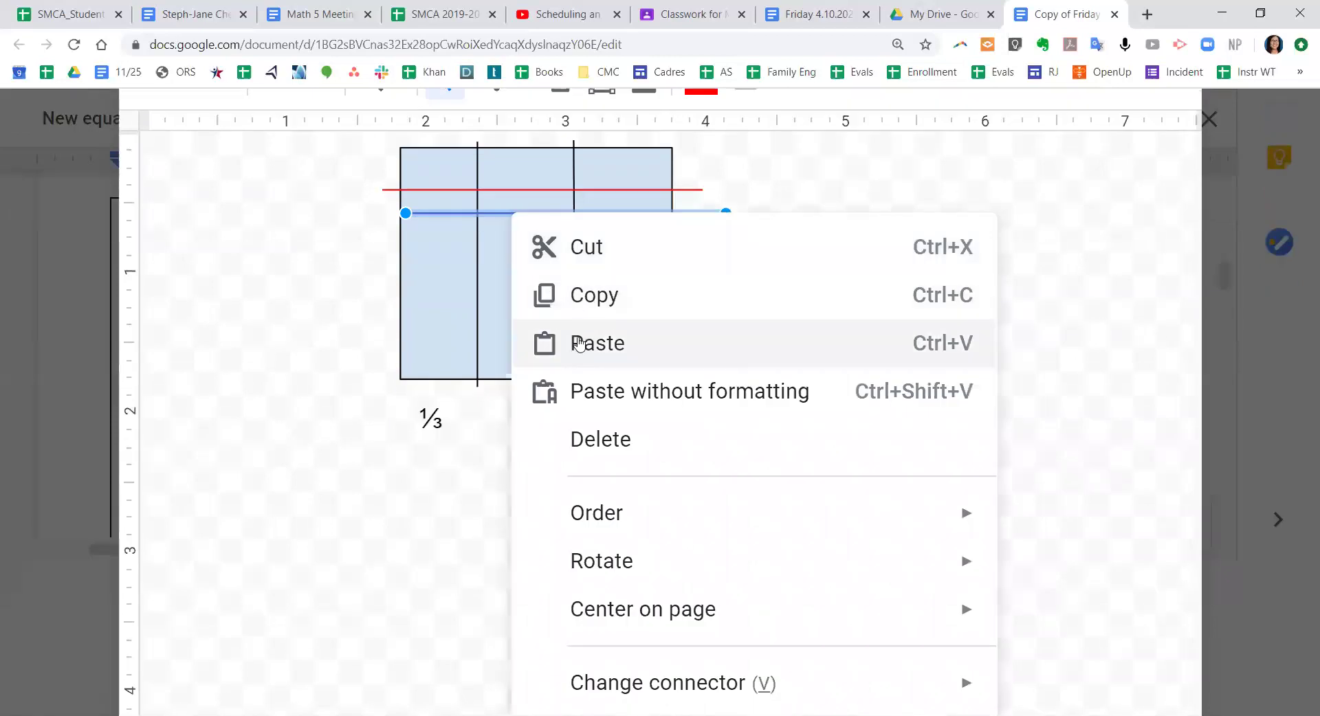
{"action": "left_click", "coordinate": [621, 367]}
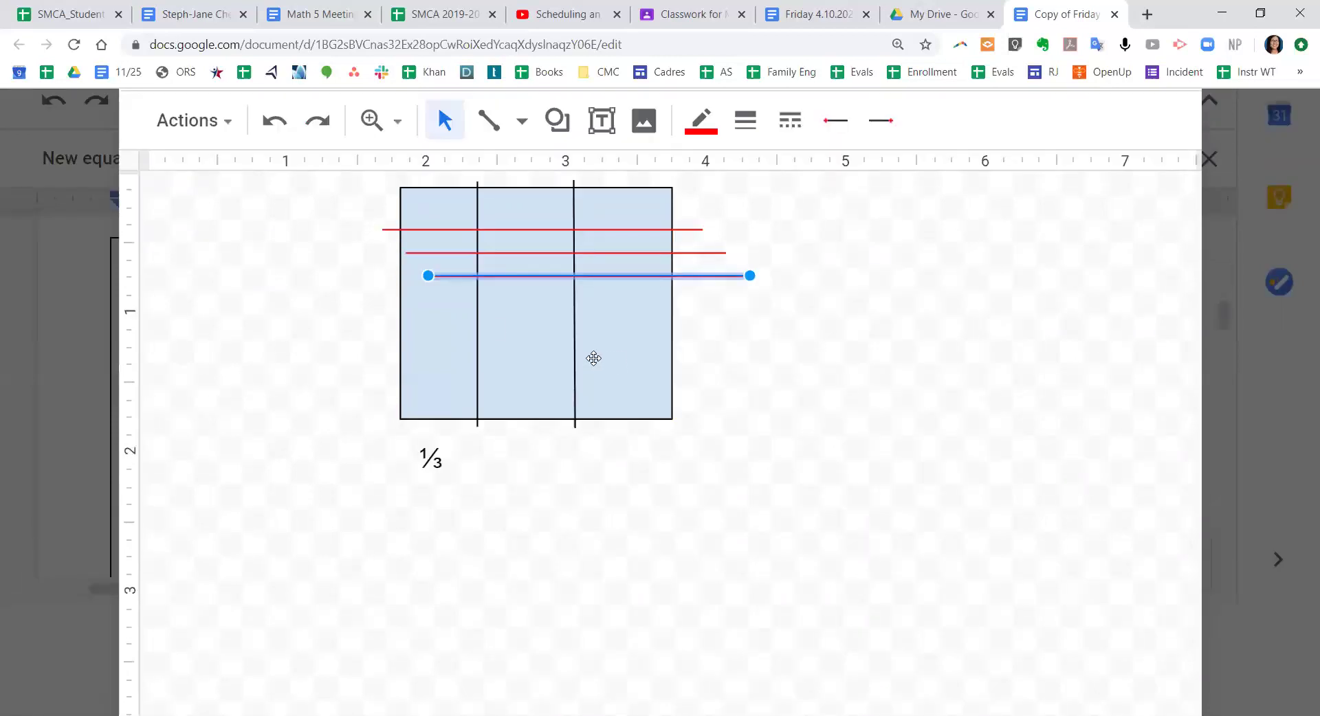
{"action": "right_click", "coordinate": [534, 307]}
{"action": "left_click", "coordinate": [625, 294]}
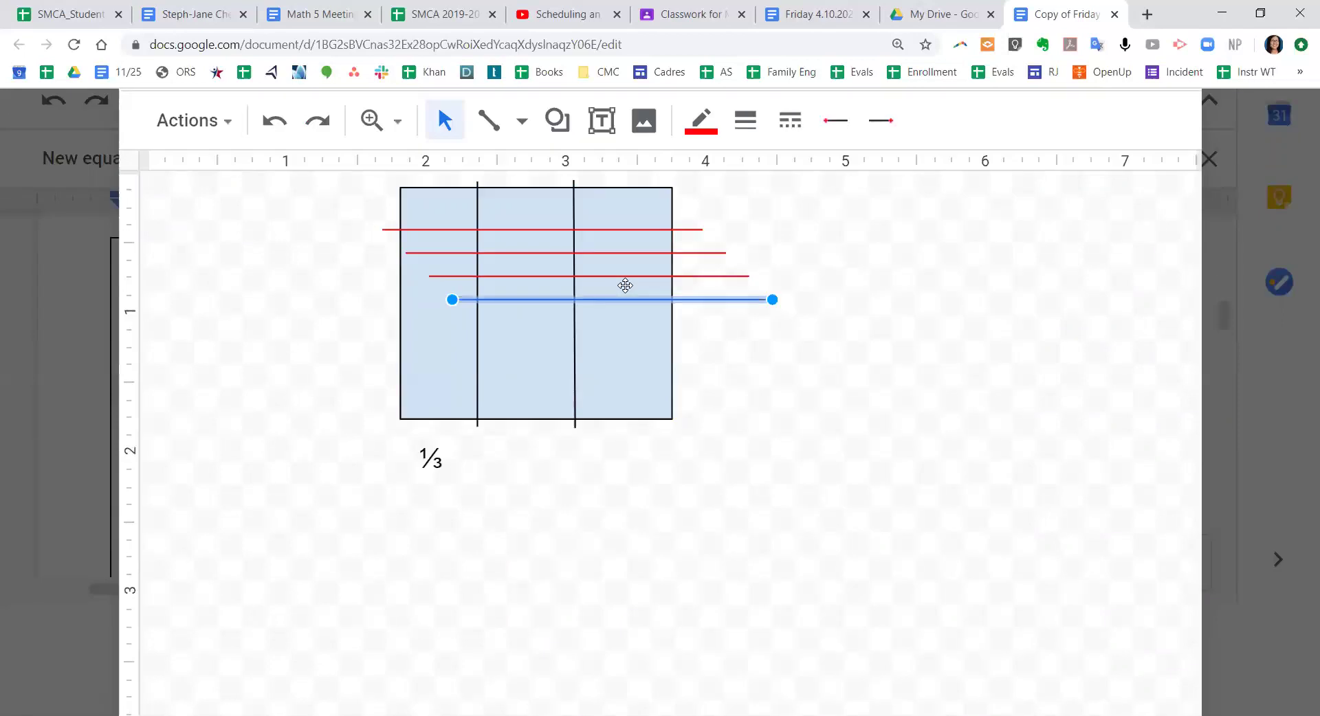
Spread the three pasted red lines down the rectangle so the four red lines split it into five rows.
{"action": "left_click", "coordinate": [906, 300]}
{"action": "left_click", "coordinate": [581, 300]}
{"action": "left_click_drag", "start_coordinate": [590, 300], "coordinate": [502, 333]}
{"action": "left_click", "coordinate": [572, 275]}
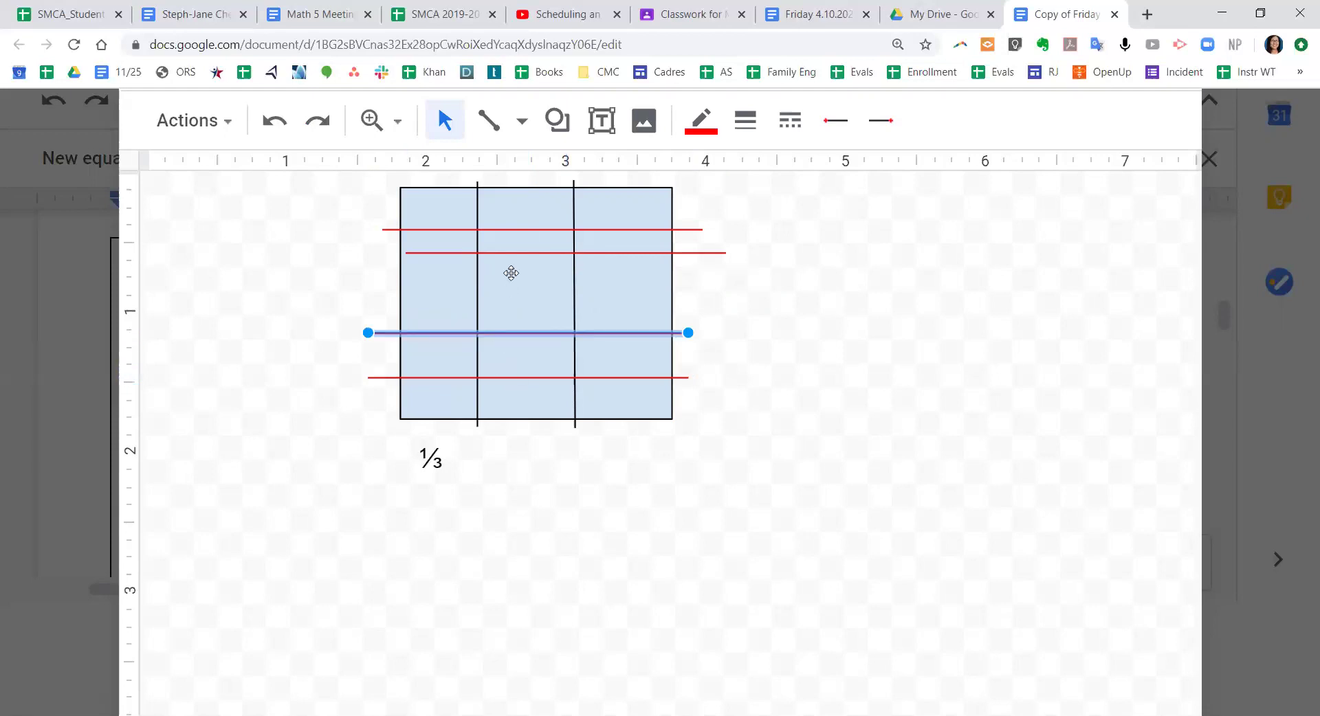
{"action": "left_click_drag", "start_coordinate": [519, 255], "coordinate": [496, 291]}
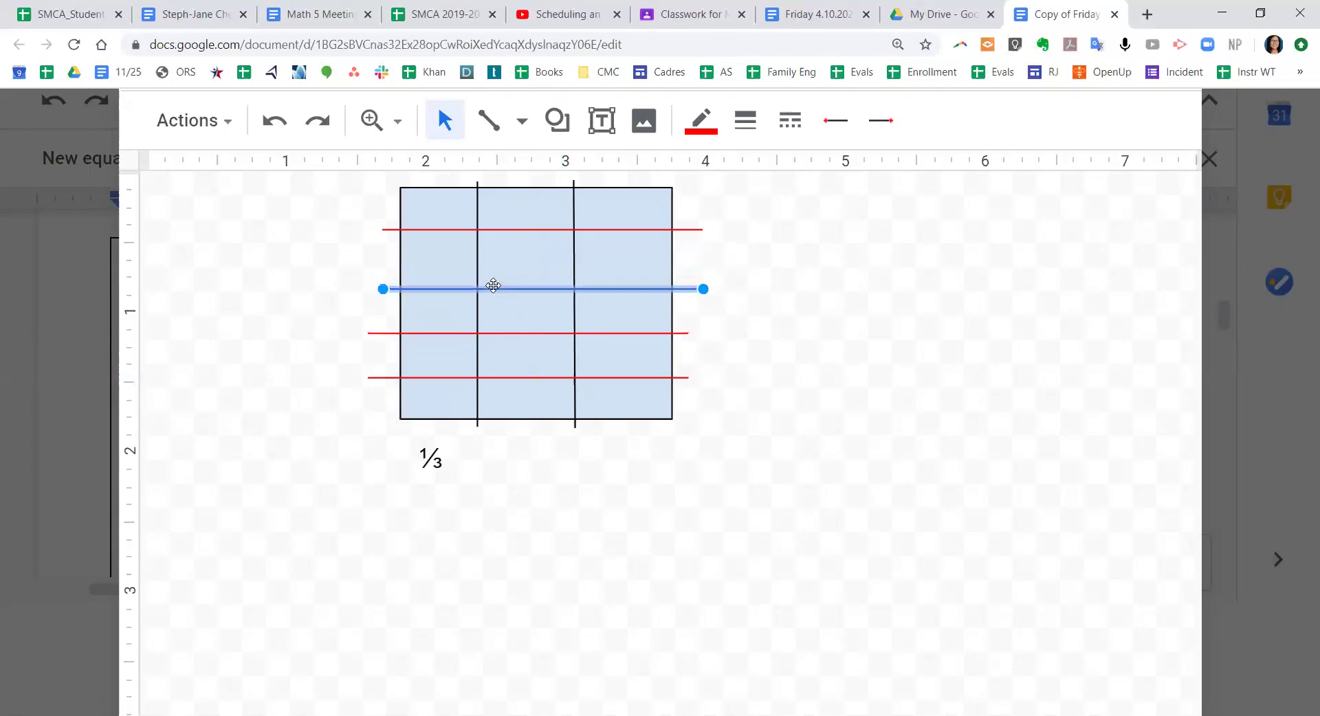
{"action": "left_click_drag", "start_coordinate": [516, 333], "coordinate": [521, 328]}
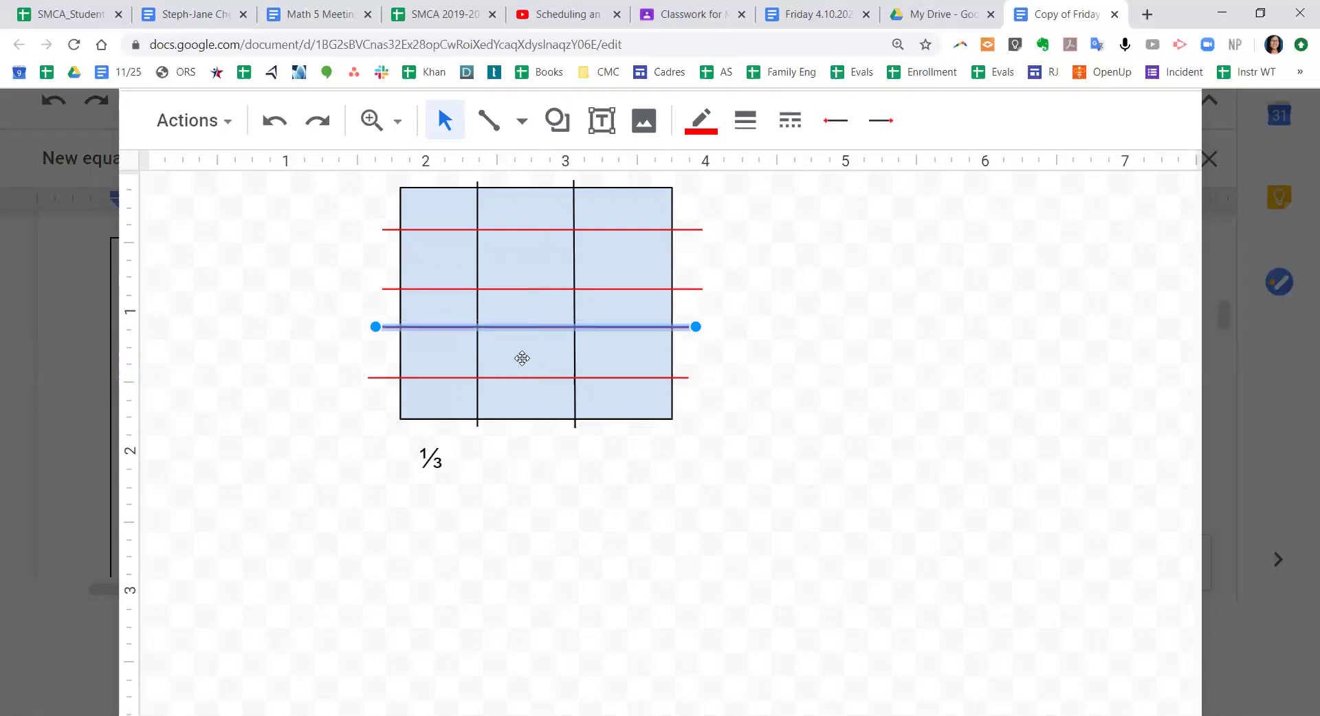
{"action": "left_click_drag", "start_coordinate": [522, 380], "coordinate": [531, 374]}
{"action": "left_click", "coordinate": [889, 313]}
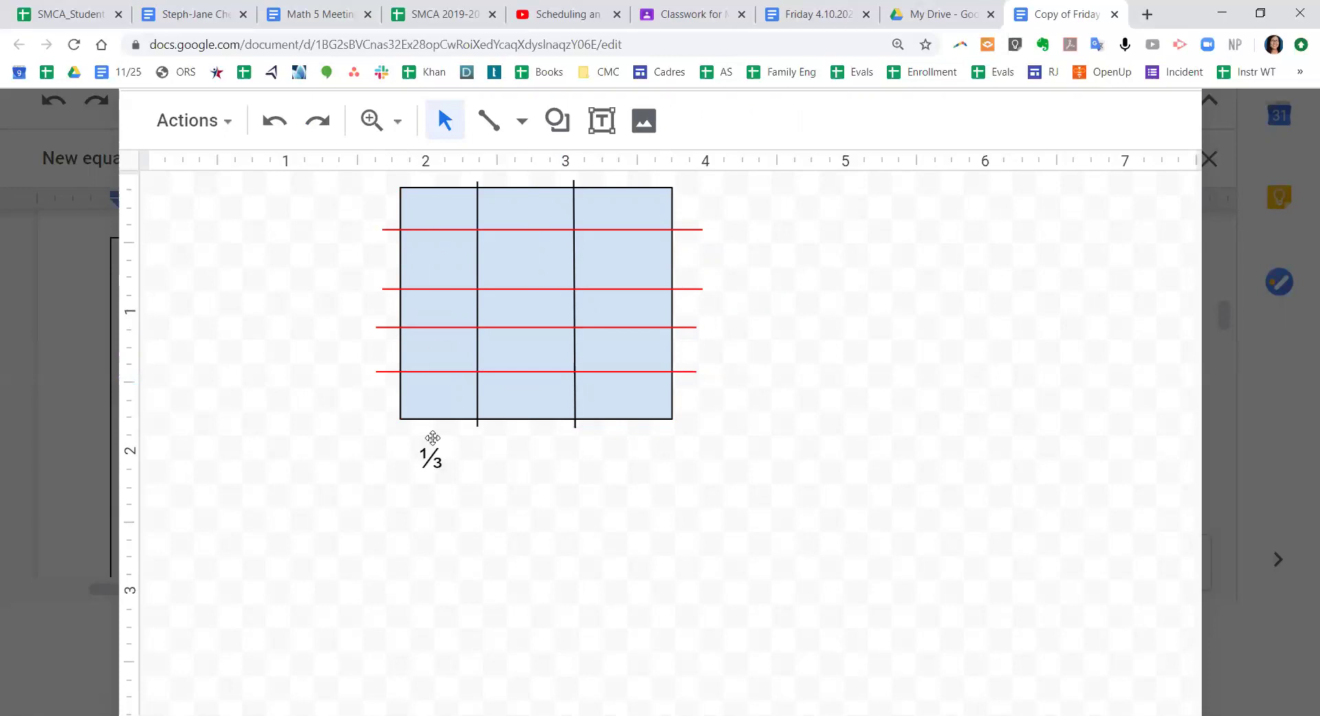
Try to shade the rectangle's upper-left cell with a Scribble stroke coloured blue, and undo the strokes.
{"action": "left_click", "coordinate": [522, 122]}
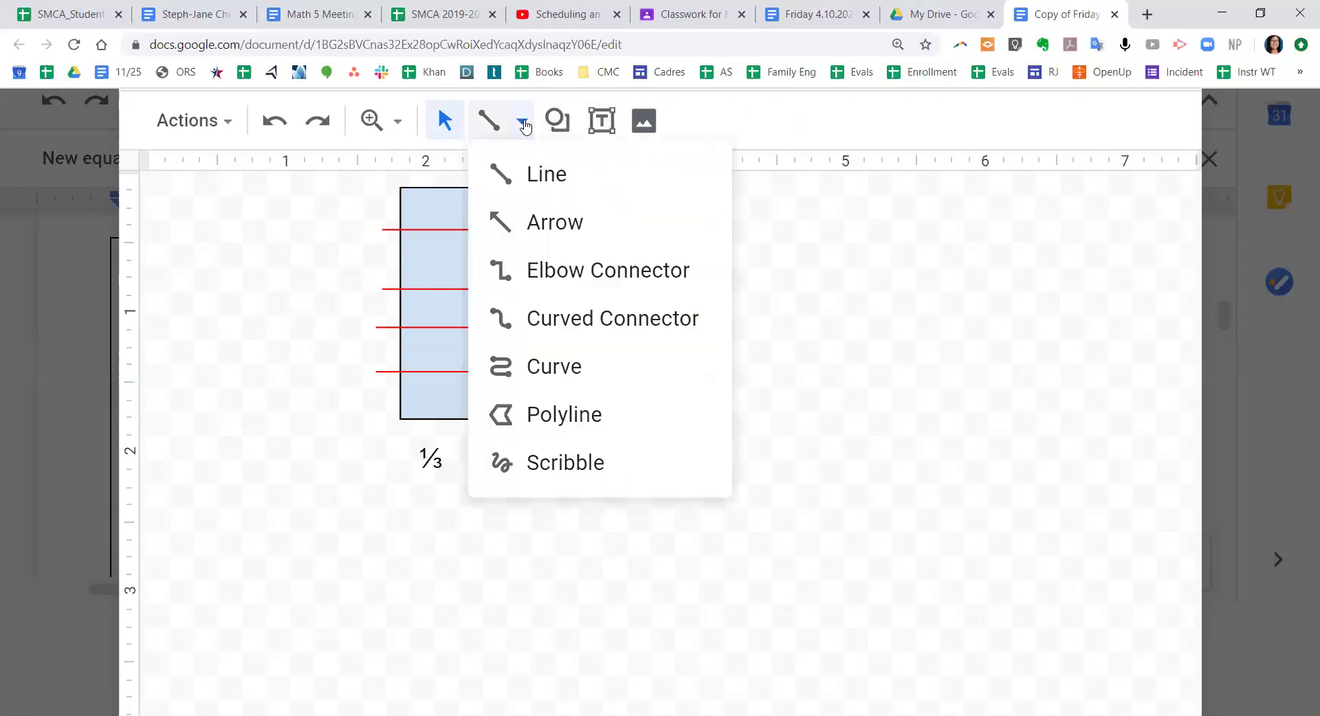
{"action": "left_click", "coordinate": [581, 462]}
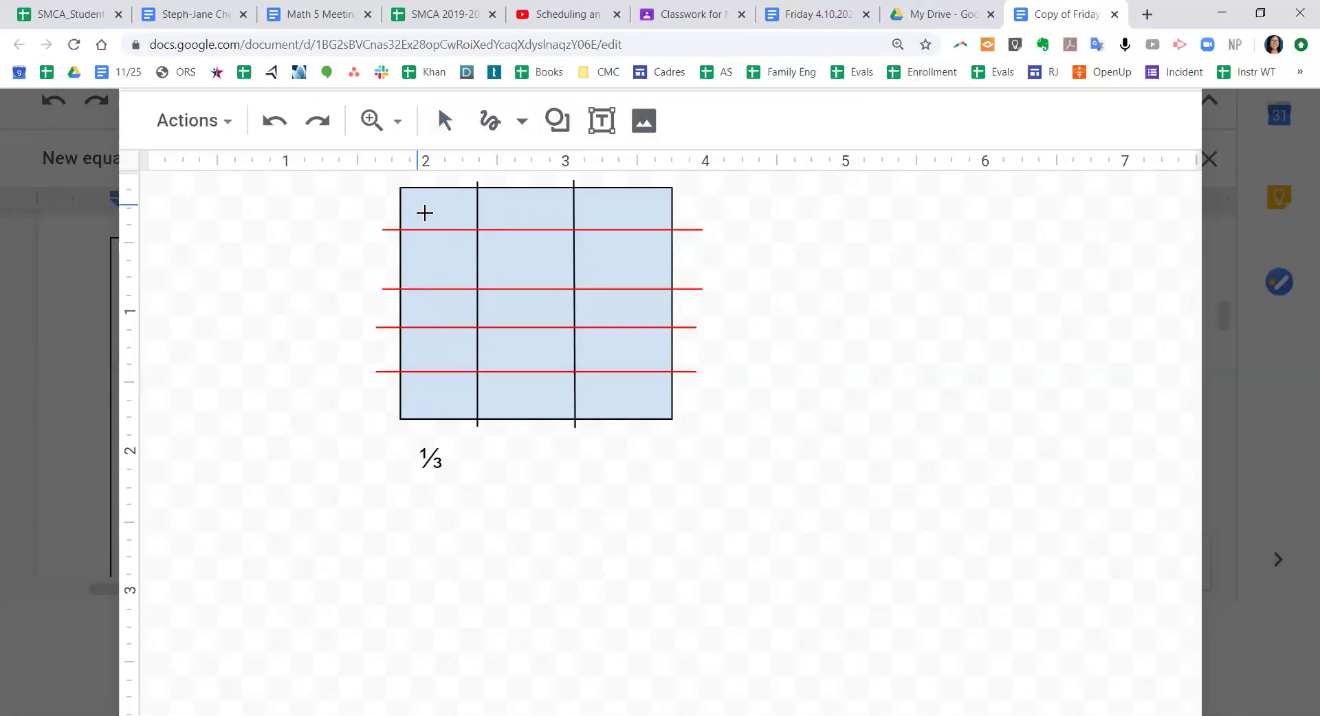
{"action": "left_click_drag", "start_coordinate": [416, 205], "coordinate": [428, 215]}
{"action": "left_click", "coordinate": [701, 121]}
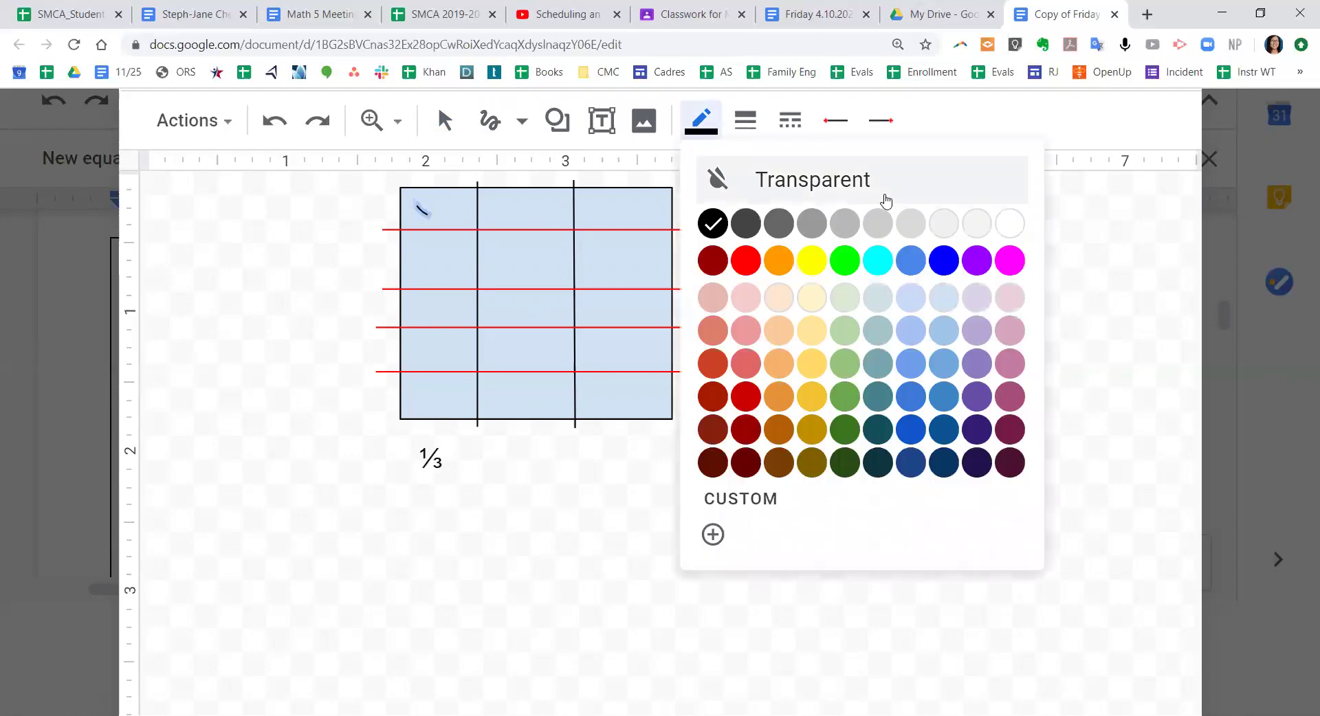
{"action": "left_click", "coordinate": [905, 261]}
{"action": "mouse_move", "coordinate": [421, 198]}
{"action": "left_mouse_down"}
{"action": "mouse_move", "coordinate": [436, 374]}
{"action": "mouse_move", "coordinate": [454, 386]}
{"action": "mouse_move", "coordinate": [433, 254]}
{"action": "mouse_move", "coordinate": [423, 289]}
{"action": "mouse_move", "coordinate": [425, 205]}
{"action": "left_mouse_up"}
{"action": "key", "text": "ctrl+z"}
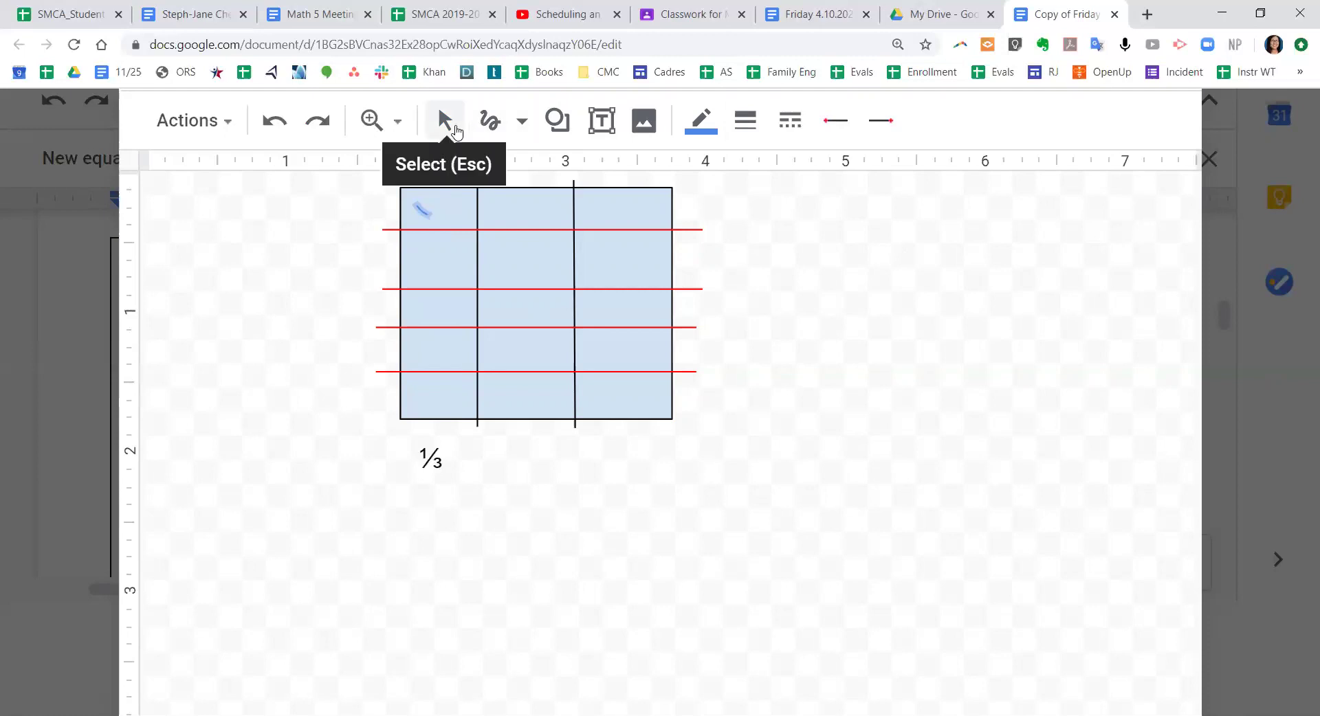
{"action": "left_click", "coordinate": [283, 132]}
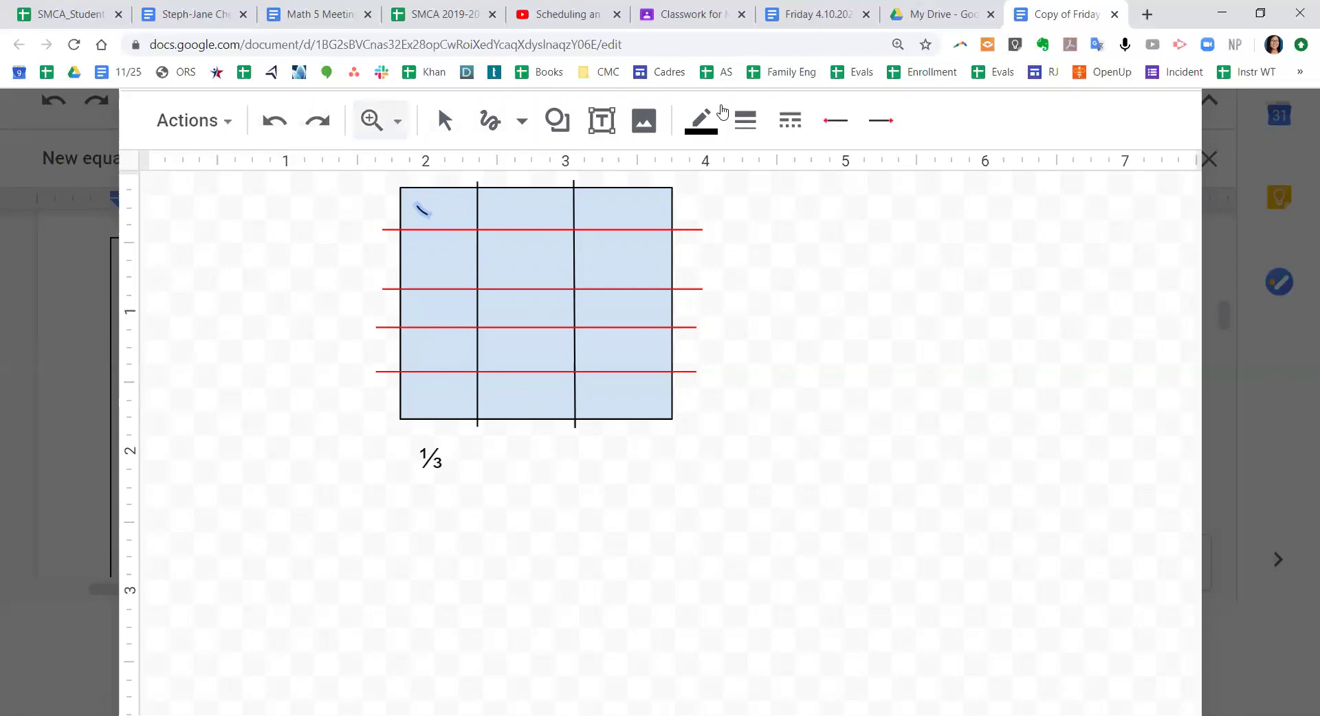
{"action": "left_click", "coordinate": [275, 123]}
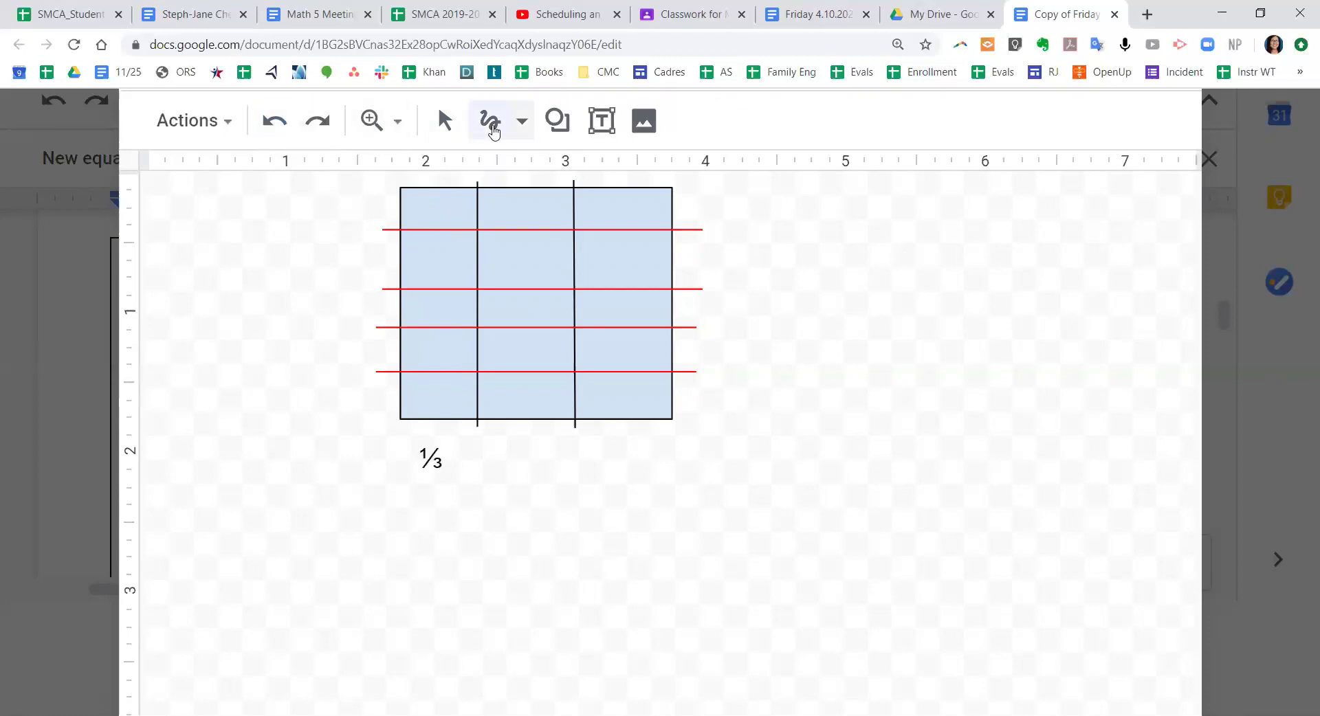
Try to hatch the rectangle's upper-left cell with Scribble strokes in the default black, and undo them.
{"action": "left_click", "coordinate": [522, 122]}
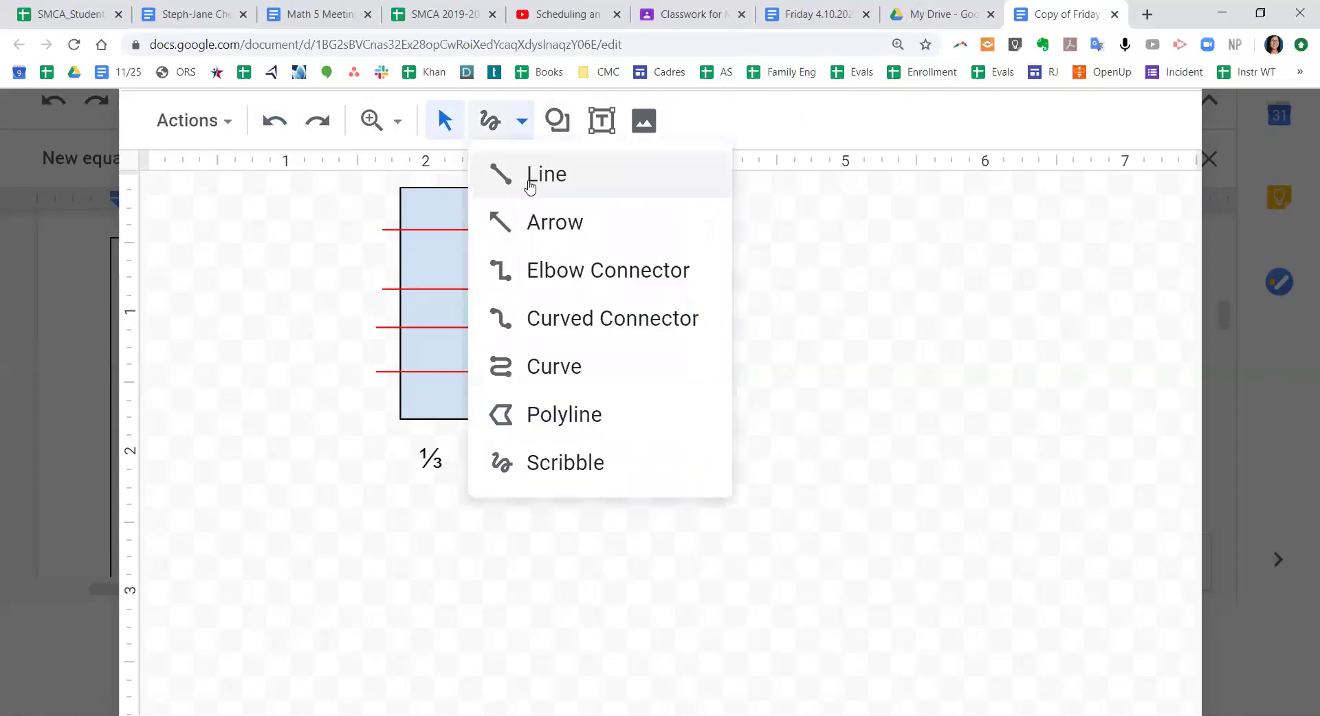
{"action": "left_click", "coordinate": [583, 477]}
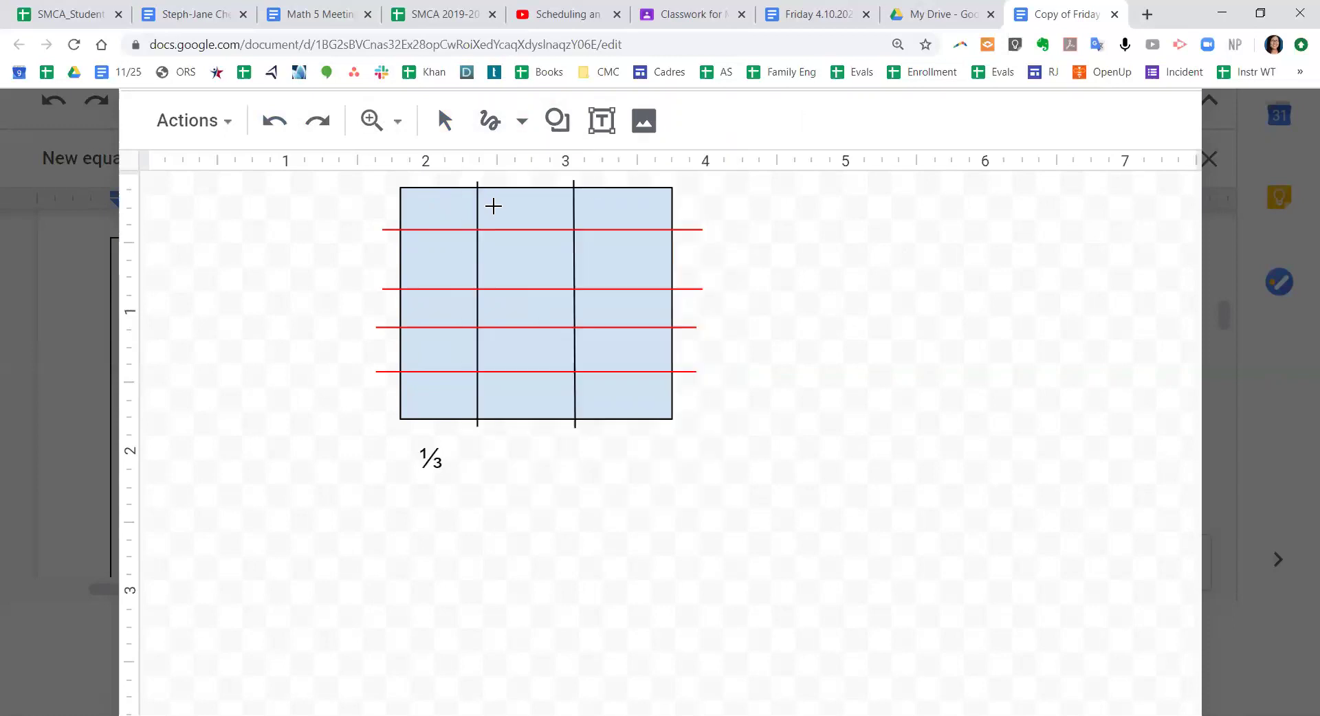
{"action": "mouse_move", "coordinate": [410, 214]}
{"action": "left_mouse_down"}
{"action": "mouse_move", "coordinate": [422, 201]}
{"action": "mouse_move", "coordinate": [398, 268]}
{"action": "left_mouse_up"}
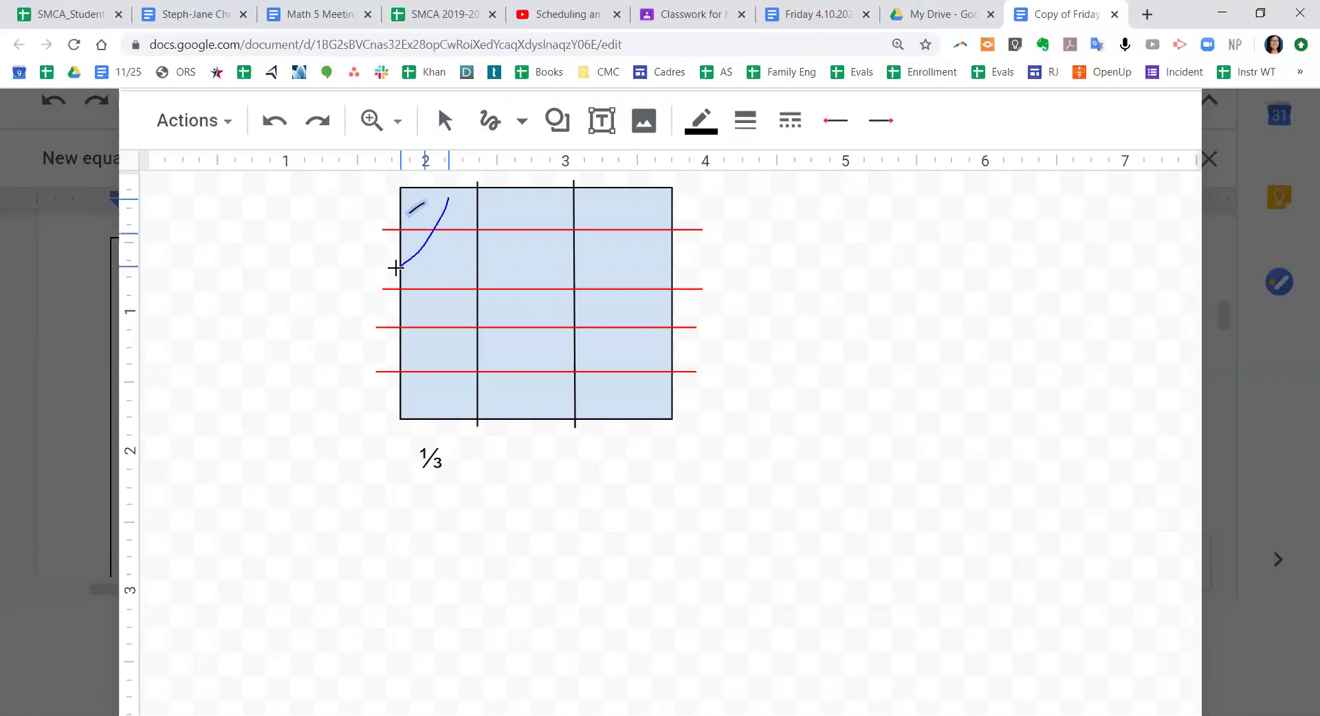
{"action": "left_click", "coordinate": [713, 135]}
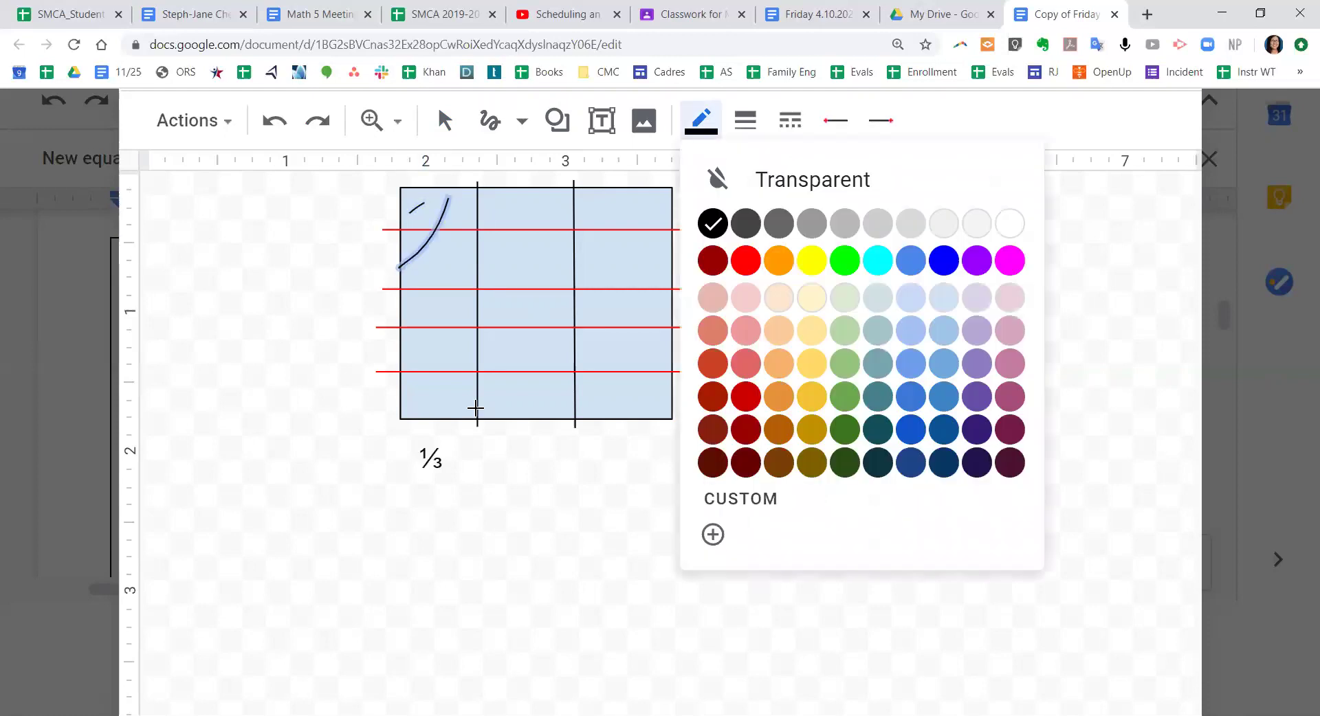
{"action": "left_click", "coordinate": [267, 363]}
{"action": "left_click", "coordinate": [274, 120]}
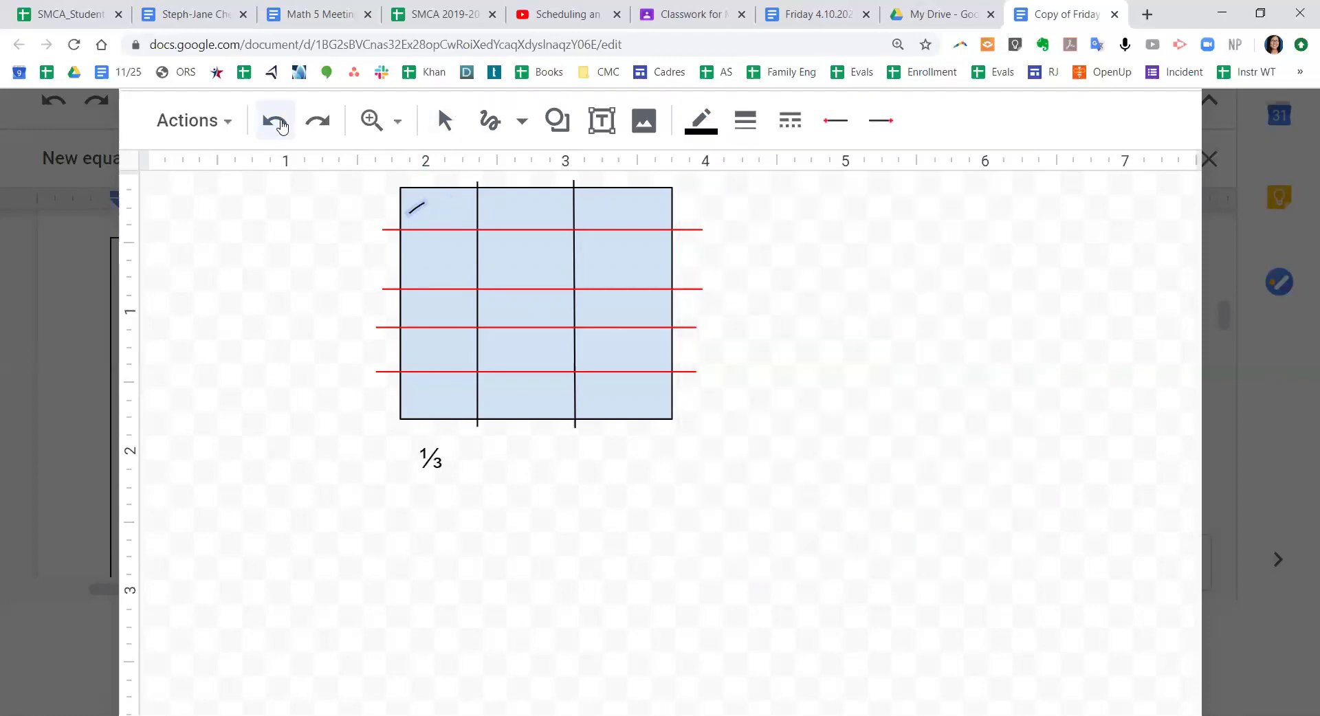
{"action": "left_click", "coordinate": [274, 120]}
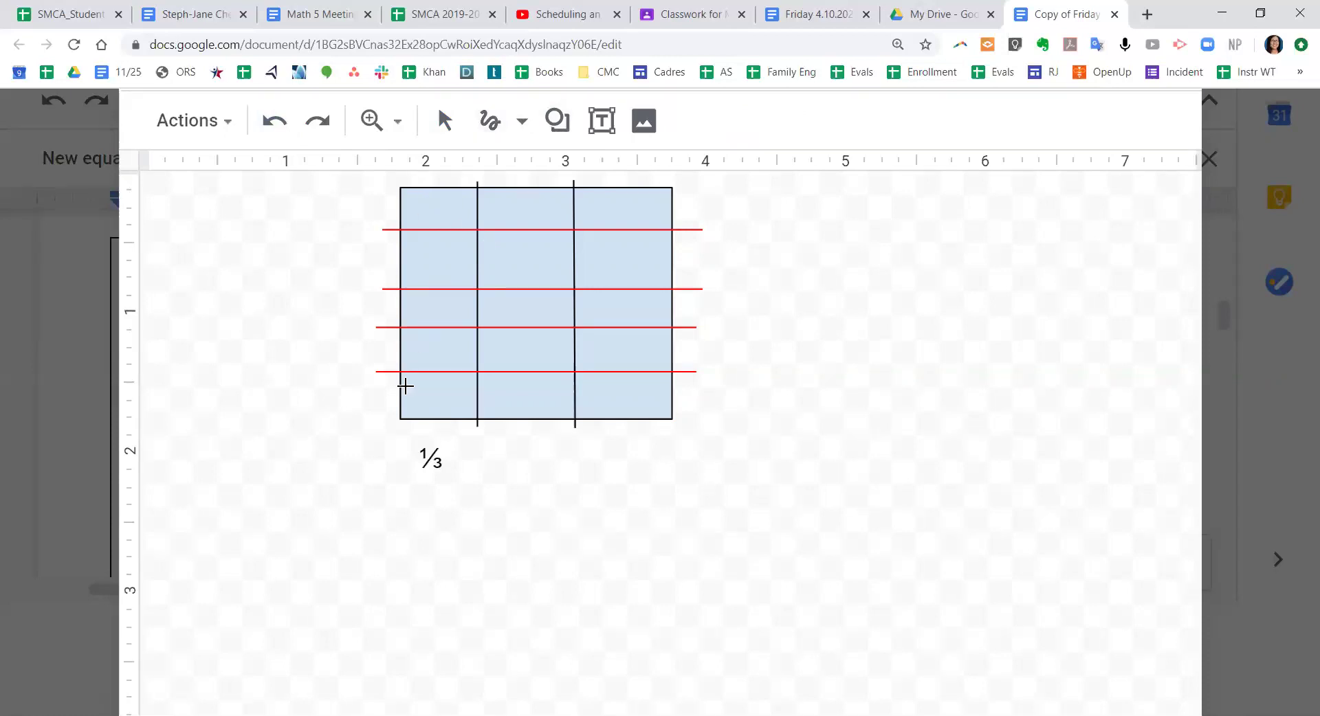
Try to hatch the rectangle's lower-left cell with several freehand strokes, and undo them all.
{"action": "mouse_move", "coordinate": [405, 396]}
{"action": "left_mouse_down"}
{"action": "mouse_move", "coordinate": [449, 377]}
{"action": "mouse_move", "coordinate": [470, 389]}
{"action": "left_mouse_up"}
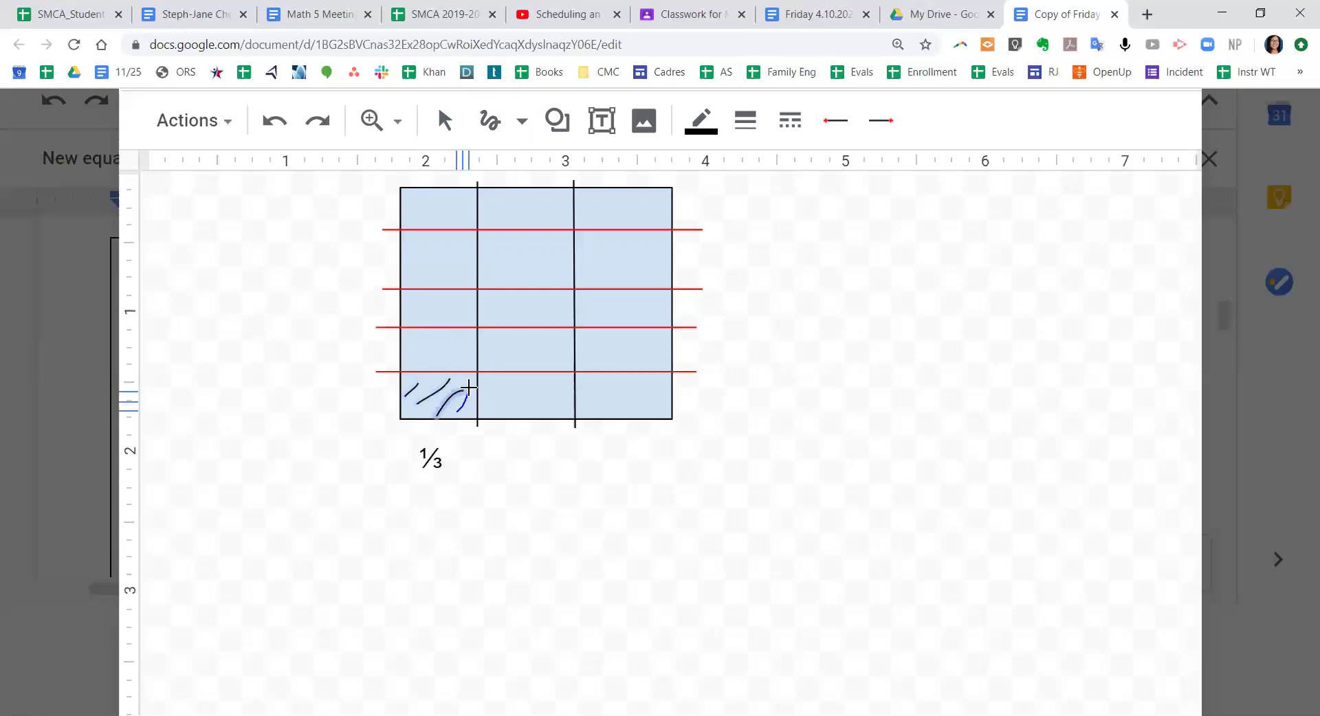
{"action": "left_click", "coordinate": [276, 123]}
{"action": "left_click", "coordinate": [276, 122]}
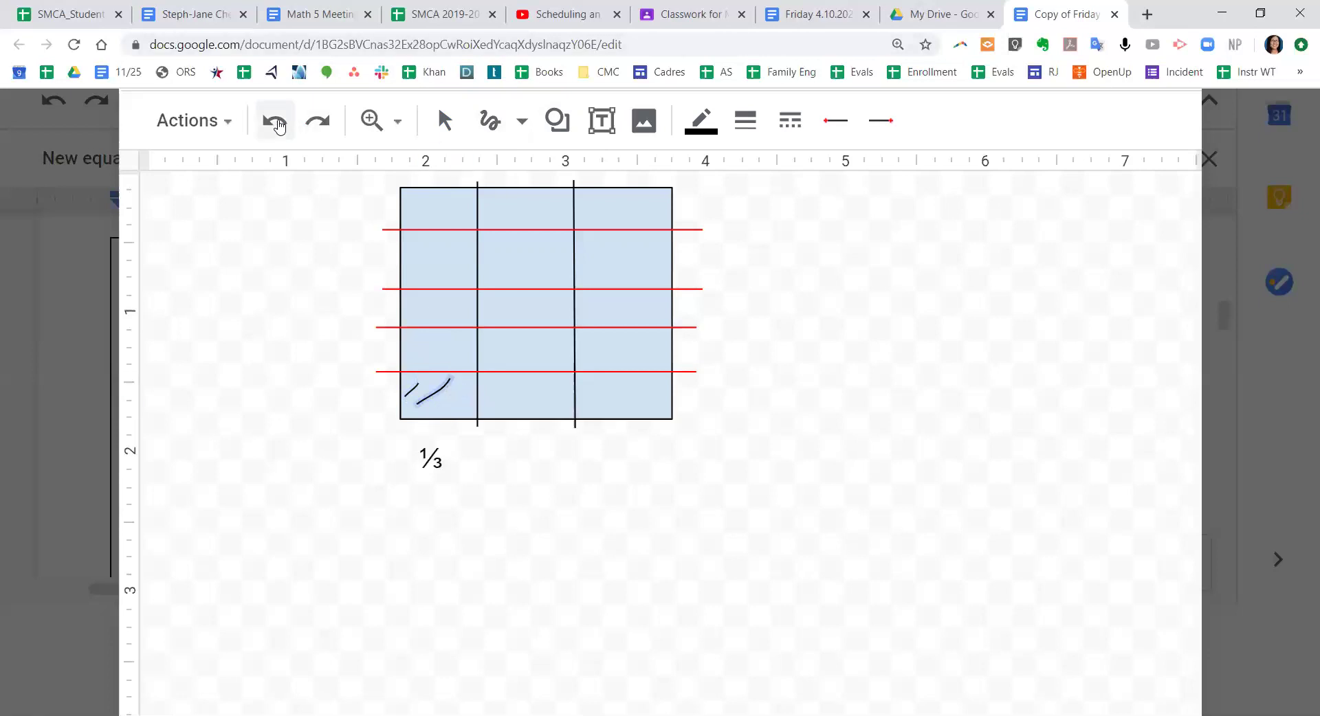
{"action": "left_click", "coordinate": [276, 122]}
{"action": "left_click", "coordinate": [276, 122]}
Hatch the rectangle's upper-left cell with short black freehand strokes, and save the finished drawing into the document.
{"action": "left_click_drag", "start_coordinate": [406, 192], "coordinate": [420, 229]}
{"action": "mouse_move", "coordinate": [414, 184]}
{"action": "left_mouse_down"}
{"action": "mouse_move", "coordinate": [457, 229]}
{"action": "mouse_move", "coordinate": [475, 203]}
{"action": "left_mouse_up"}
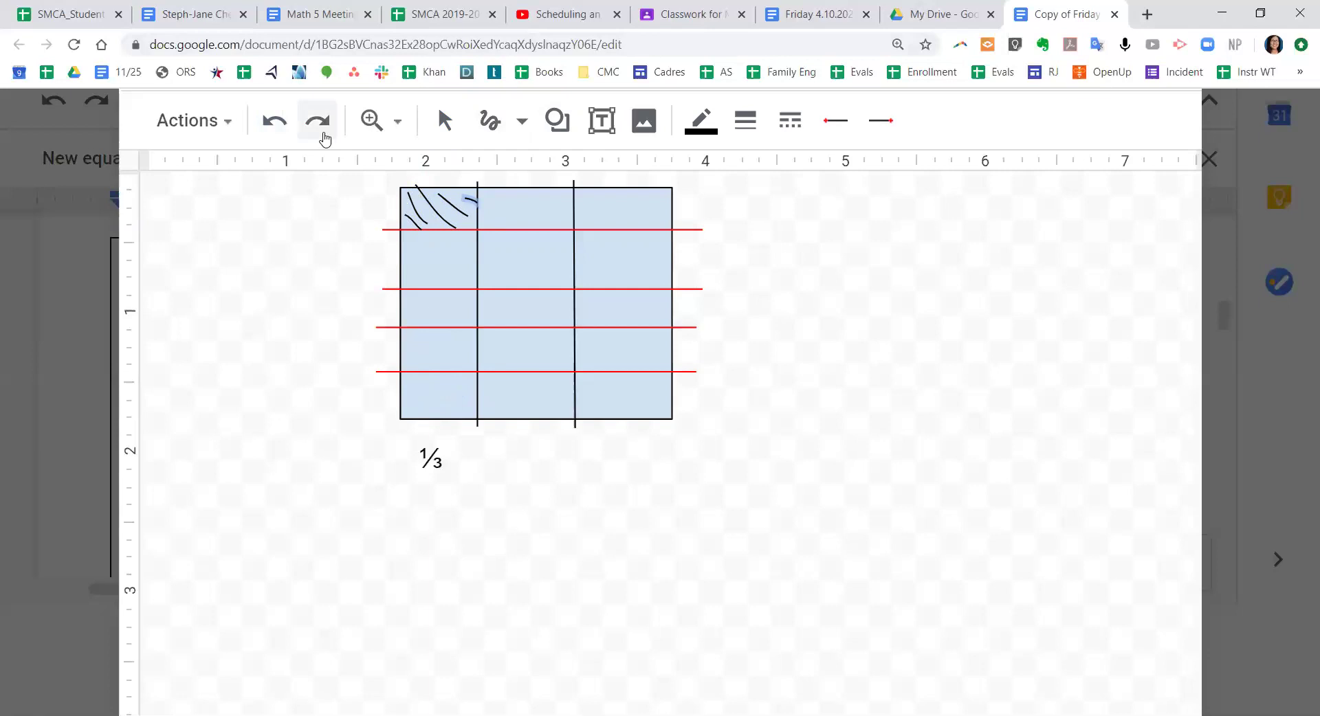
{"action": "key", "text": "ctrl+minus"}
{"action": "key", "text": "ctrl+minus"}
{"action": "key", "text": "ctrl+minus"}
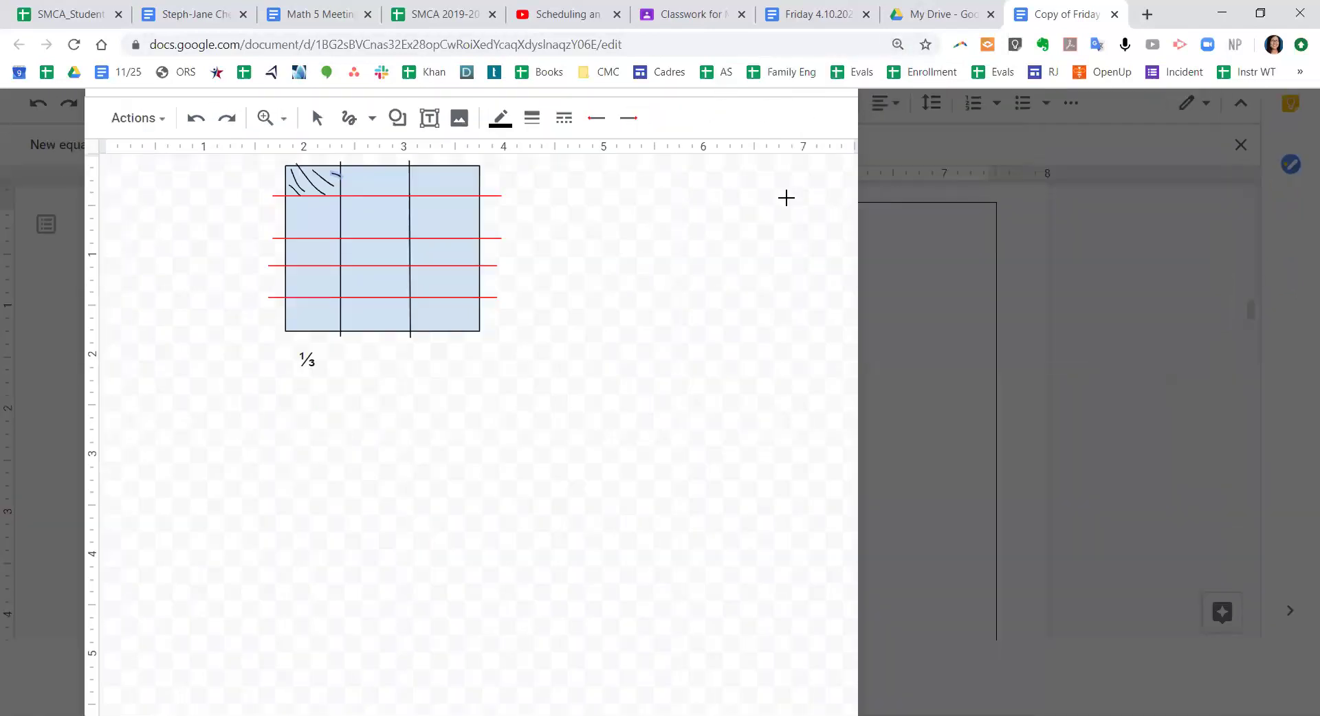
{"action": "key", "text": "ctrl+minus"}
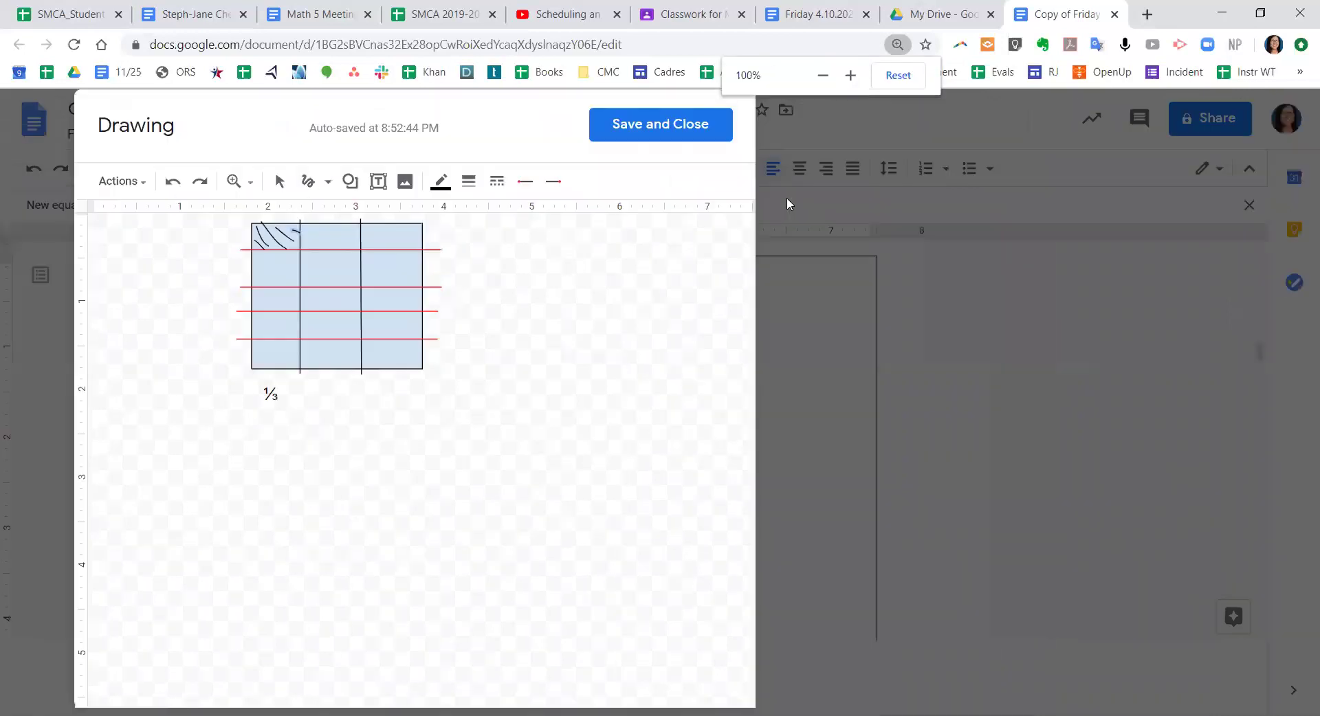
{"action": "left_click", "coordinate": [595, 126]}
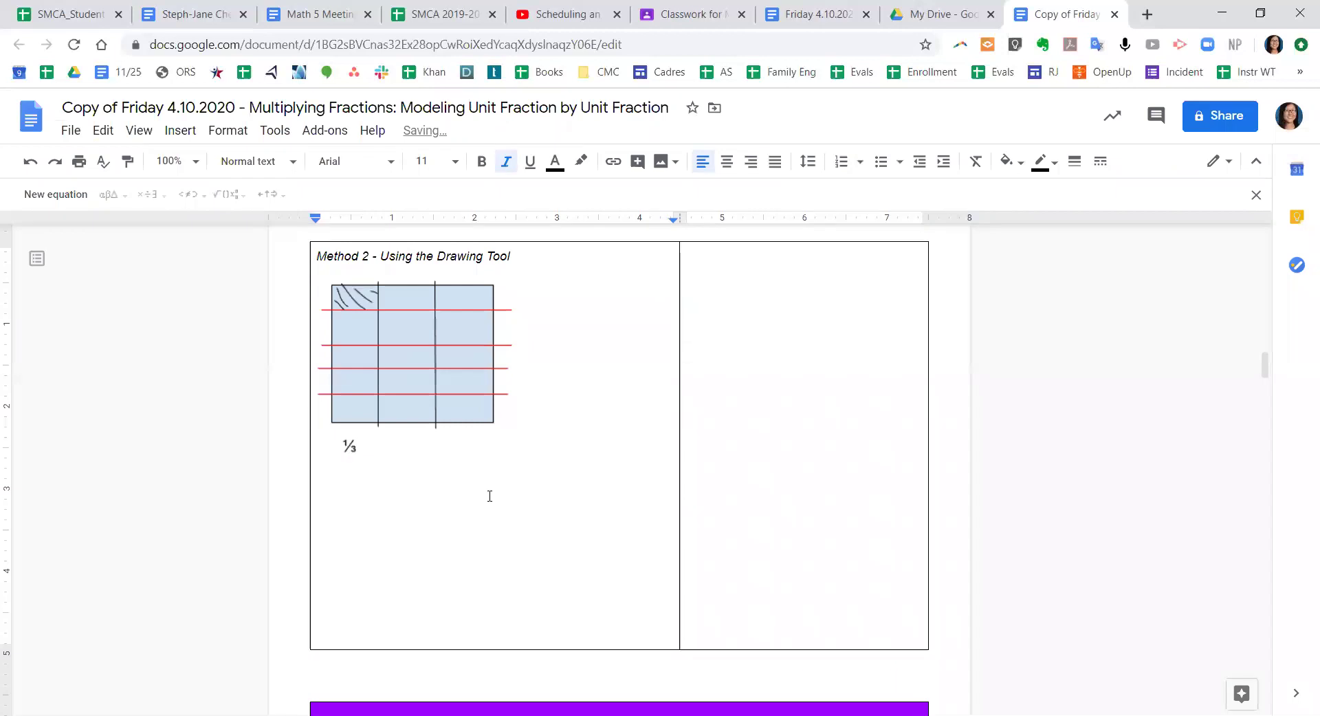
Delete the surplus blank lines below the Method 2 drawing so its table cell shrinks.
{"action": "key", "text": "Delete"}
{"action": "key", "text": "Delete"}
{"action": "key", "text": "Delete"}
{"action": "key", "text": "Delete"}
{"action": "key", "text": "Delete"}
{"action": "key", "text": "Delete"}
{"action": "key", "text": "Delete"}
{"action": "key", "text": "Delete"}
{"action": "key", "text": "Delete"}
{"action": "key", "text": "Delete"}
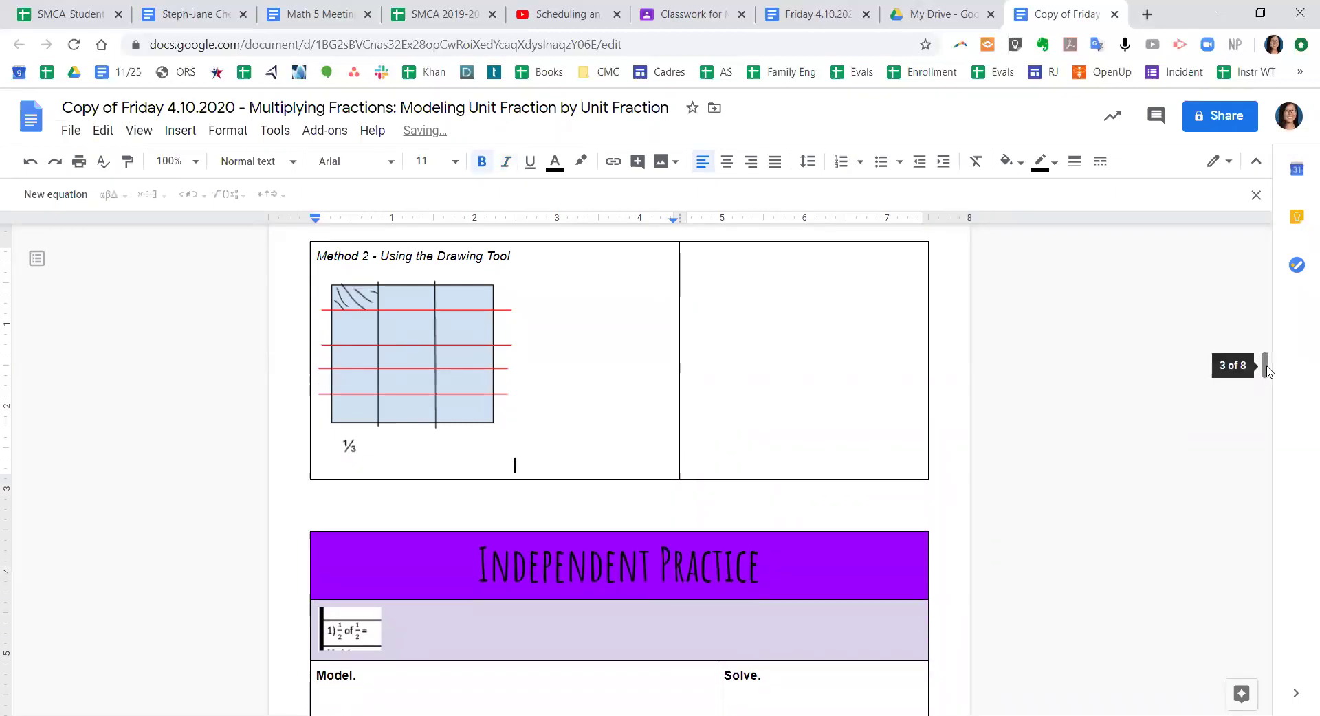
Go back to the Method 1 table and place the cursor in its dark blue cell.
{"action": "scroll", "coordinate": [1265, 359], "scroll_direction": "up", "scroll_amount": 2}
{"action": "scroll", "coordinate": [1268, 359], "scroll_direction": "up", "scroll_amount": 3}
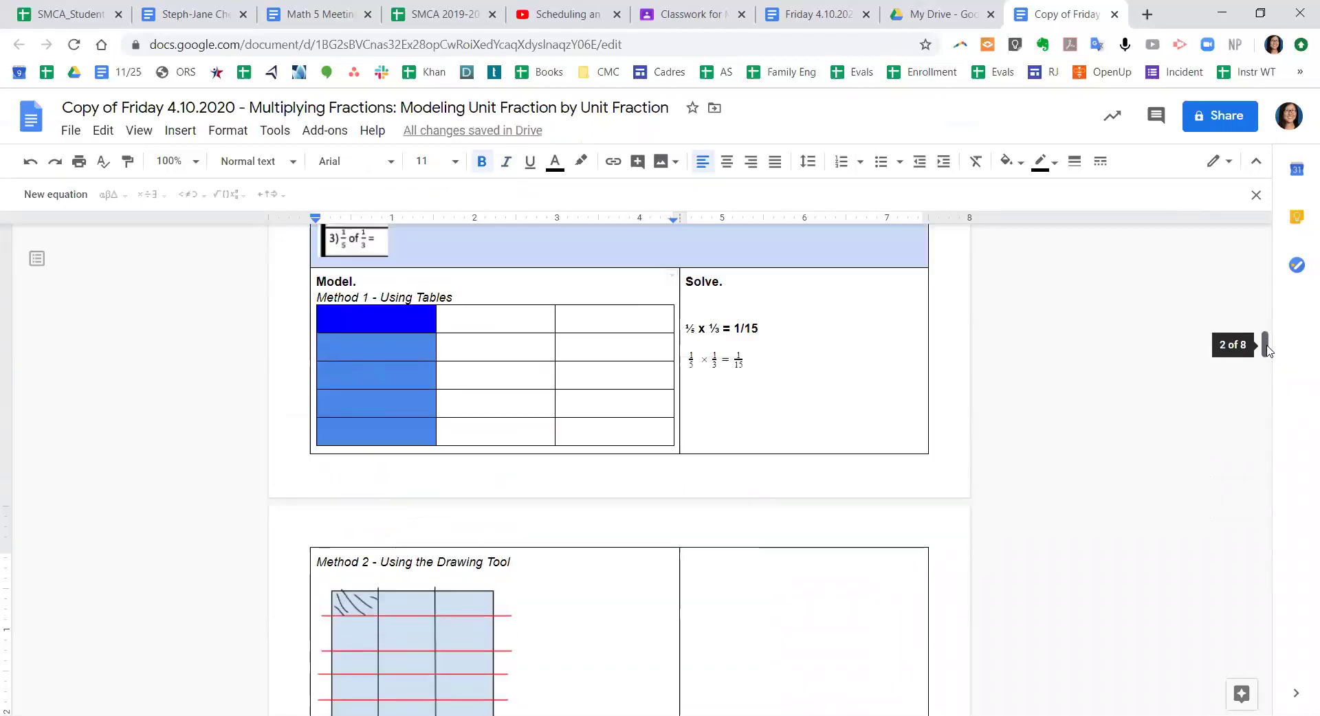
{"action": "left_click", "coordinate": [393, 318]}
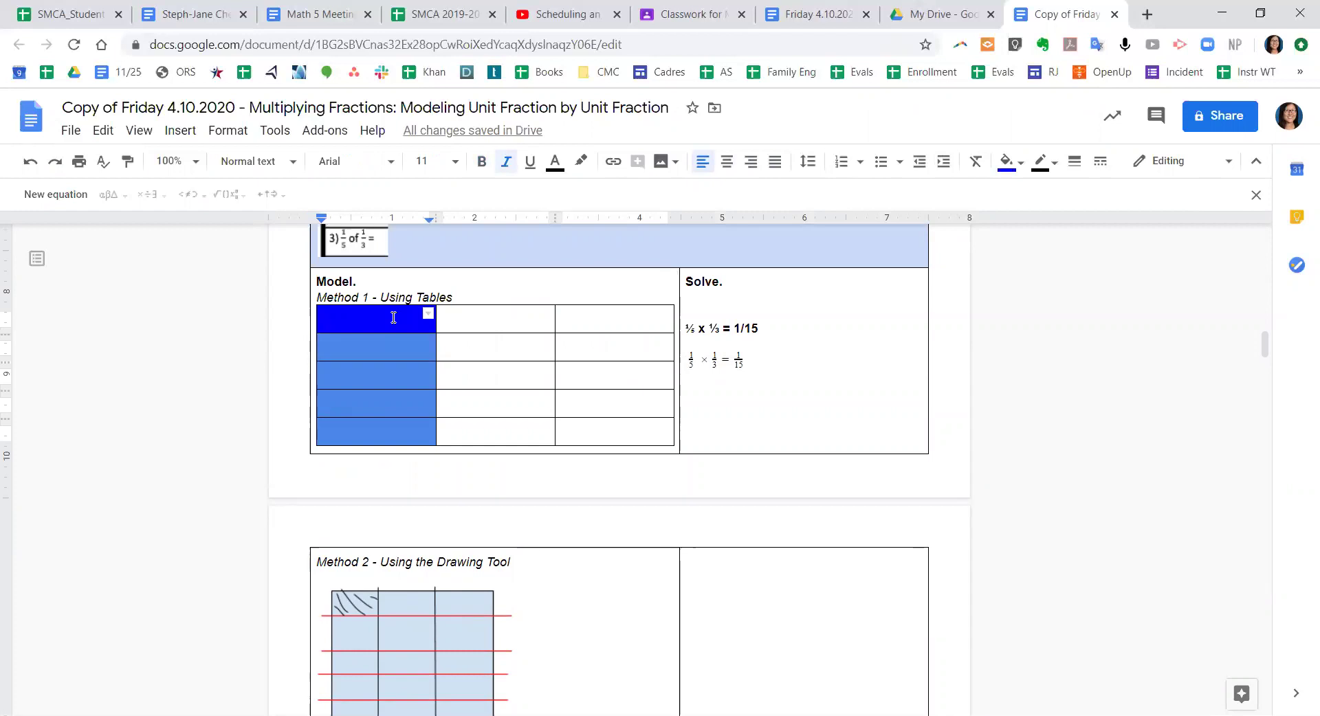